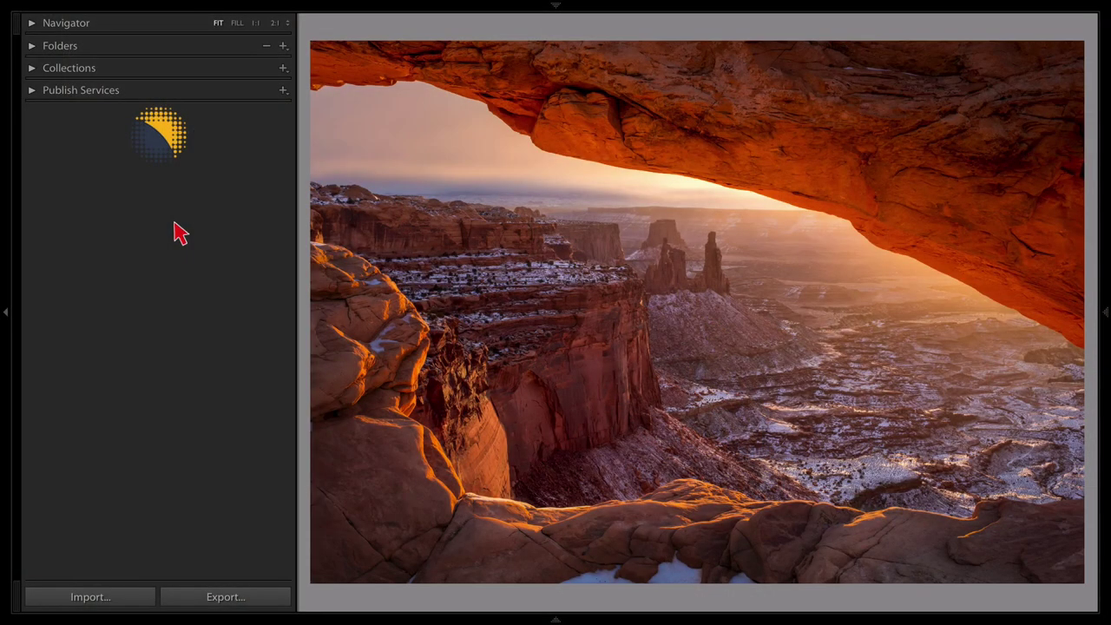
Show the Catalog section and open the image source list above the filmstrip.
mouse_move(550, 9)
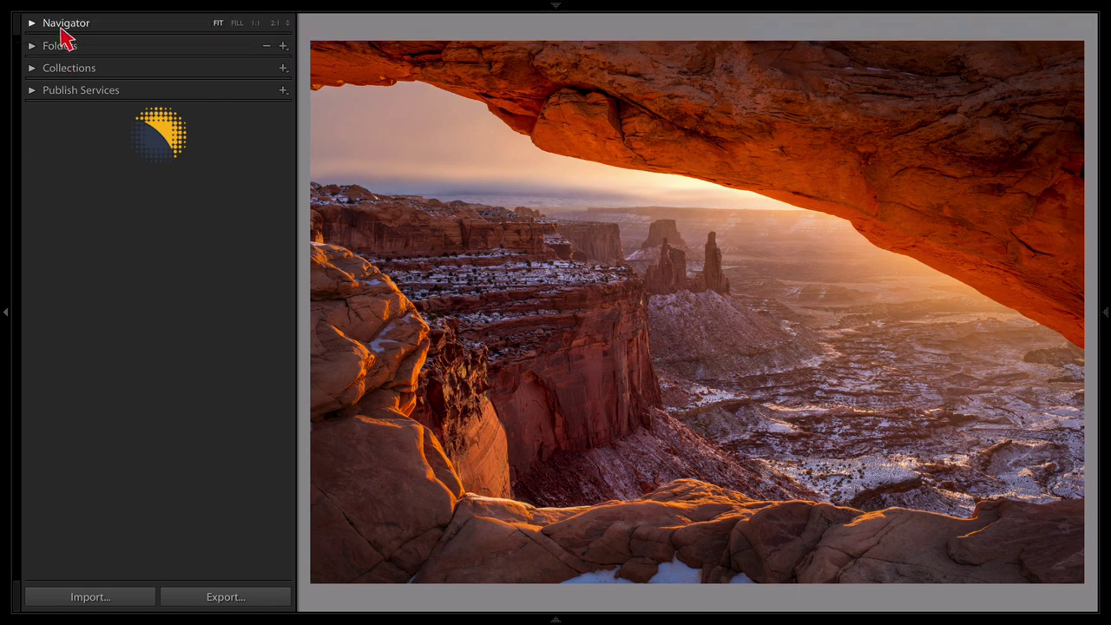
right_click(98, 92)
left_click(130, 96)
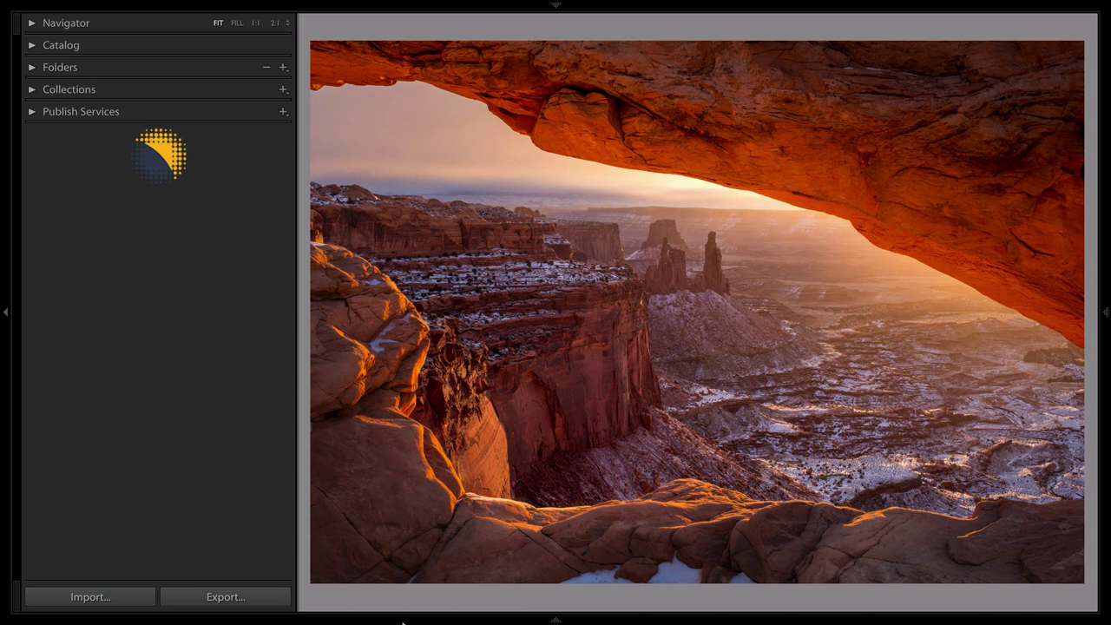
mouse_move(402, 623)
left_click(453, 538)
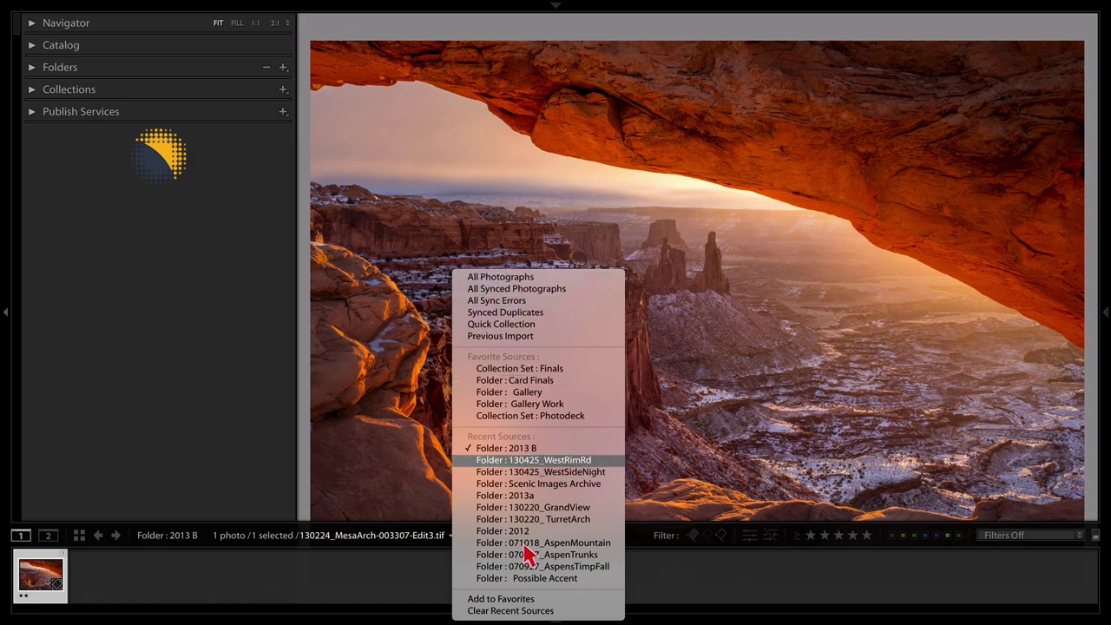
Hide the Catalog section again.
right_click(104, 46)
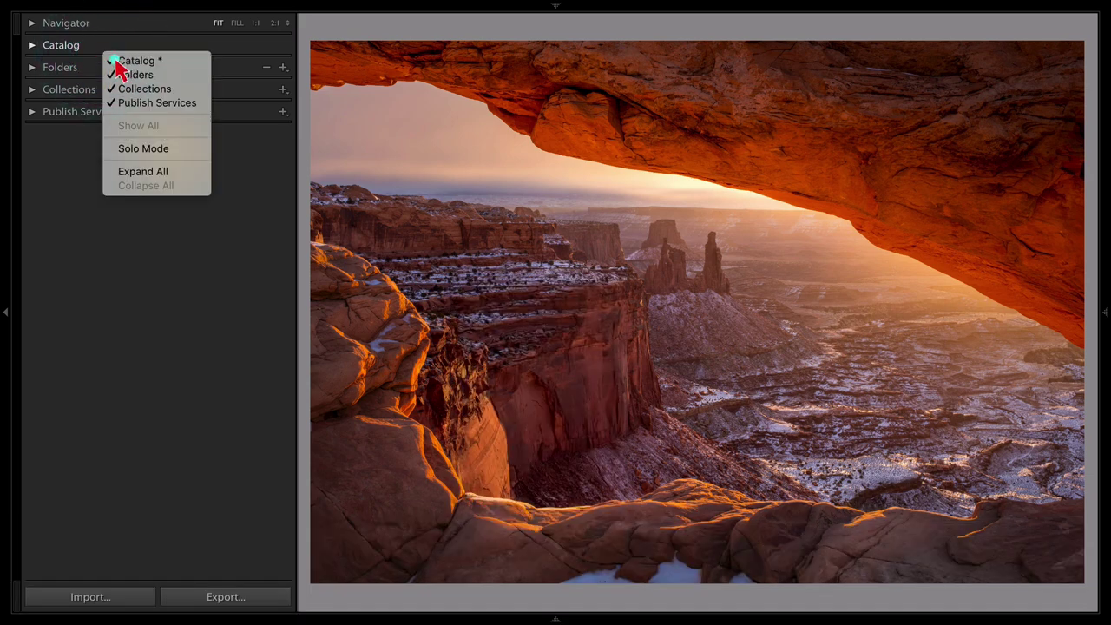
left_click(115, 56)
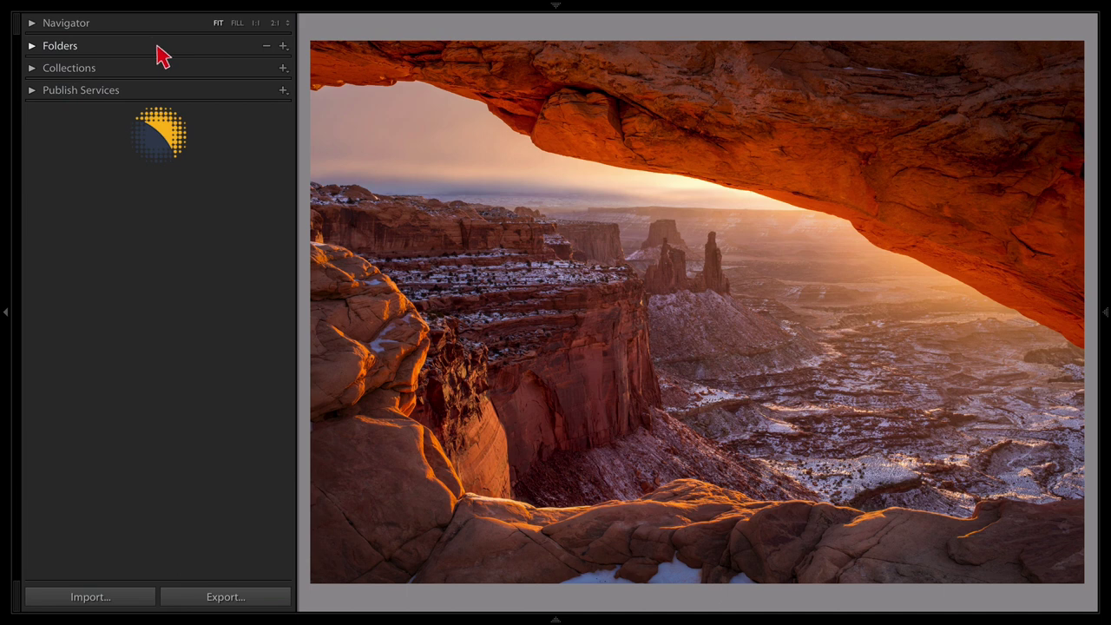
Expand the folder list to the 2013 B folder on the 2TB External SSD and select its 130425_WestRimRd subfolder.
left_click(33, 48)
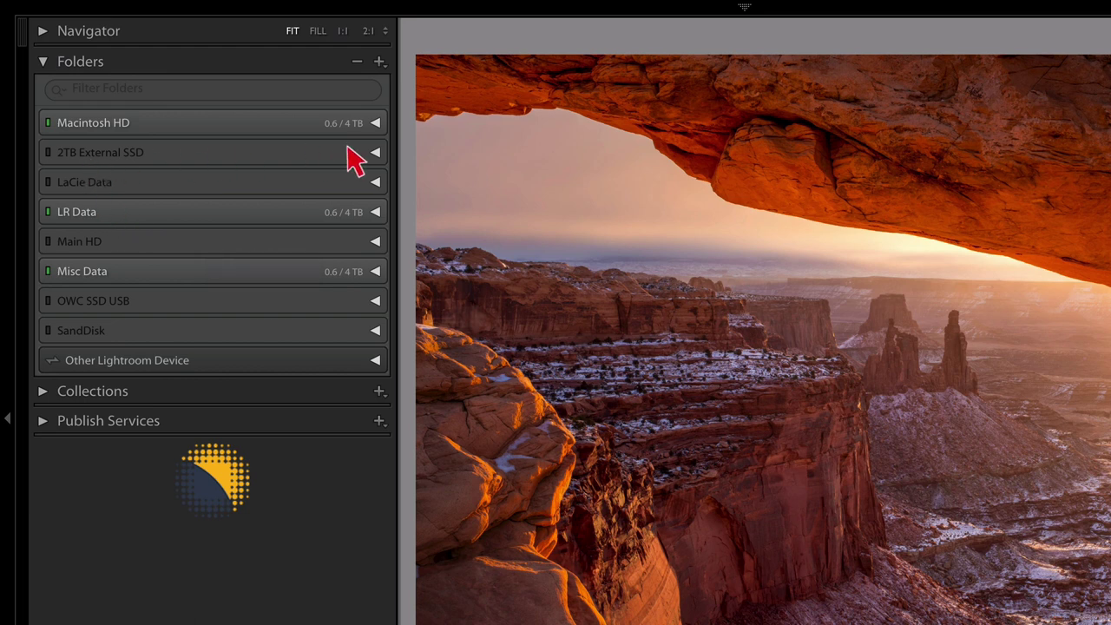
left_click(375, 153)
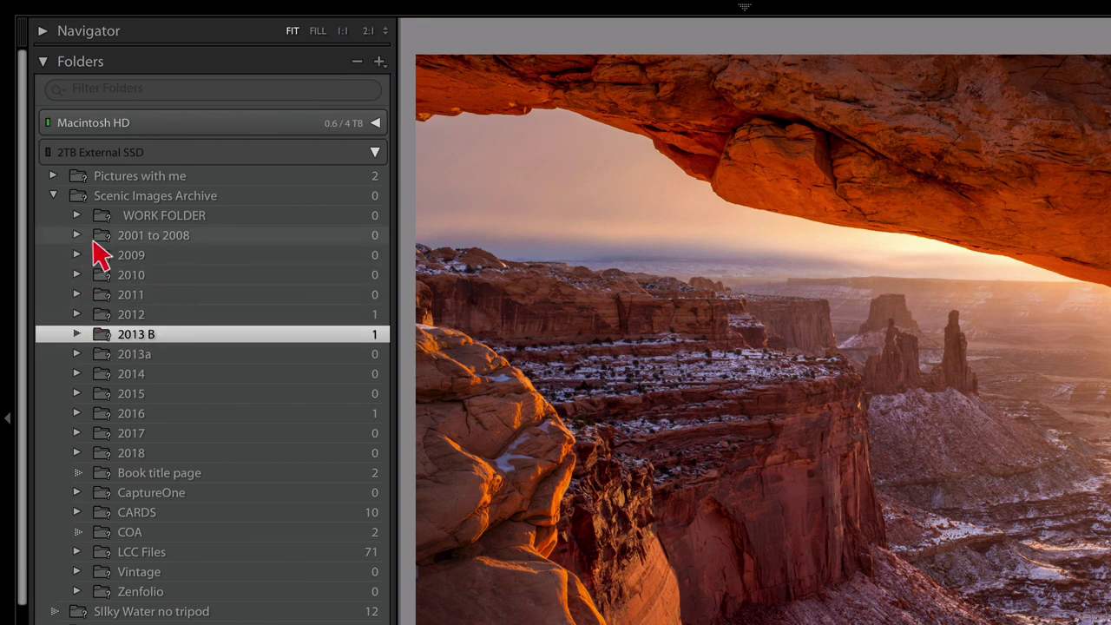
left_click(77, 335)
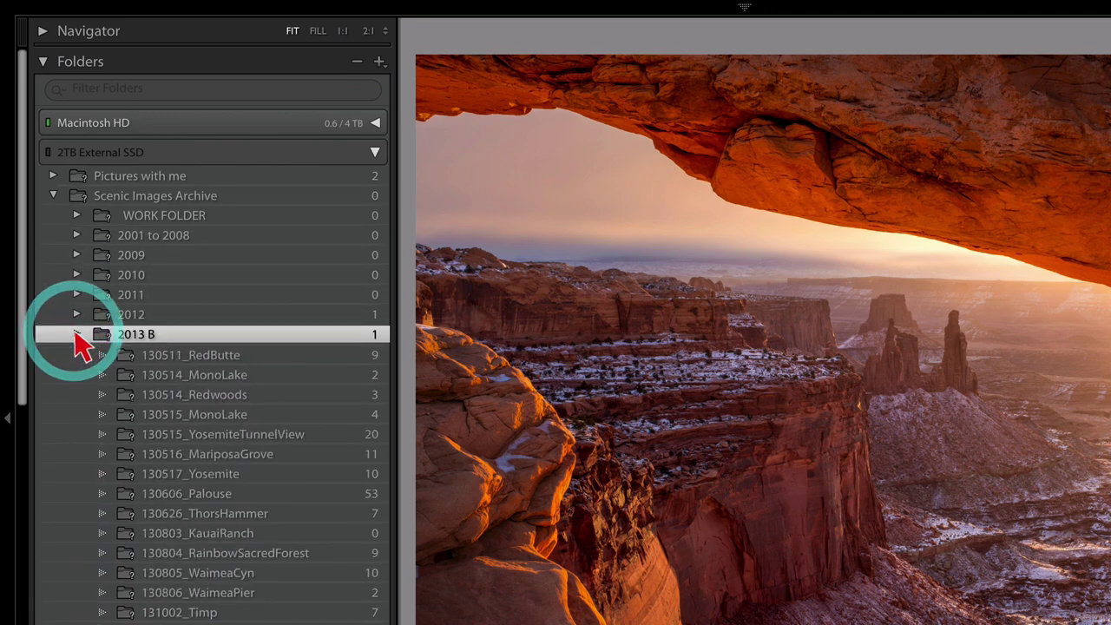
left_click(213, 361)
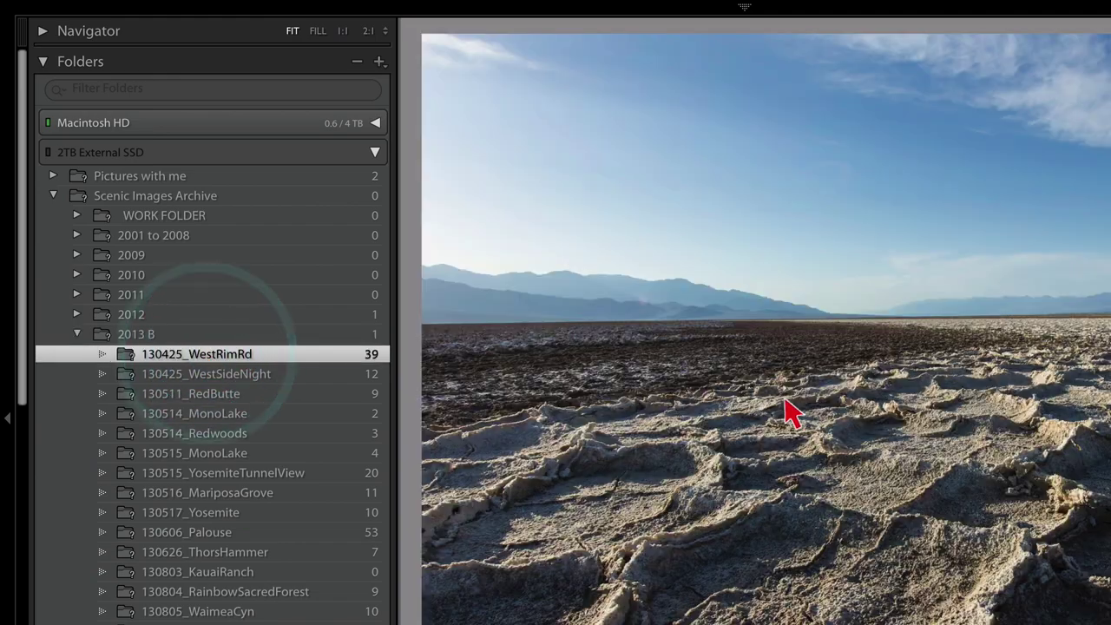
Browse the 130425_WestRimRd photos as a grid and view 130425_WestRimRd-003577.IIQ enlarged.
key("g")
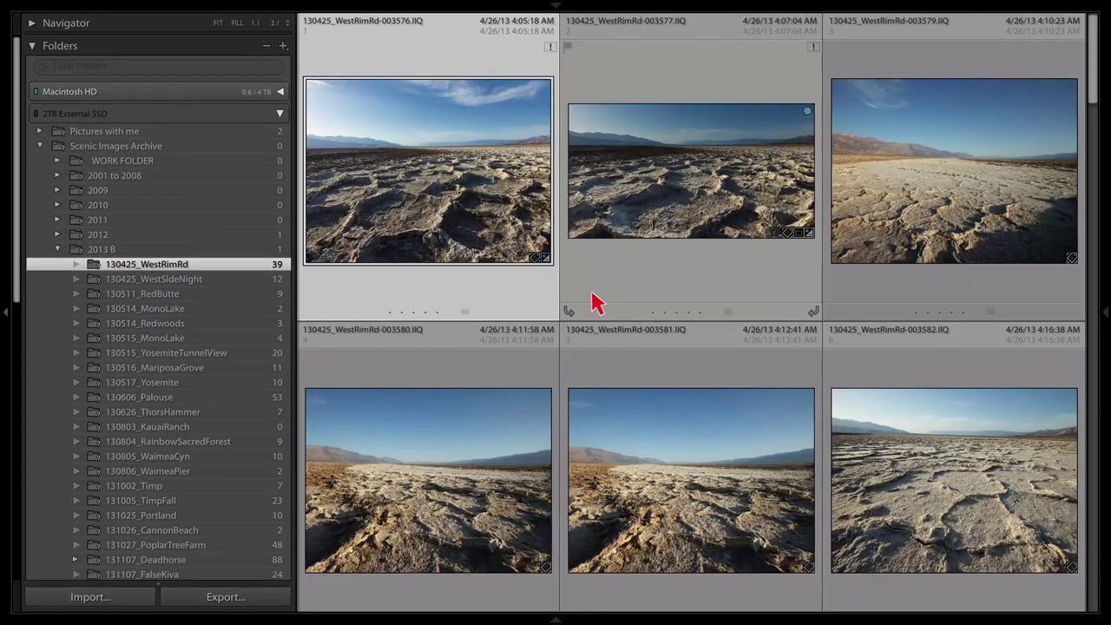
scroll(632, 280, "down", 5)
scroll(631, 280, "up", 5)
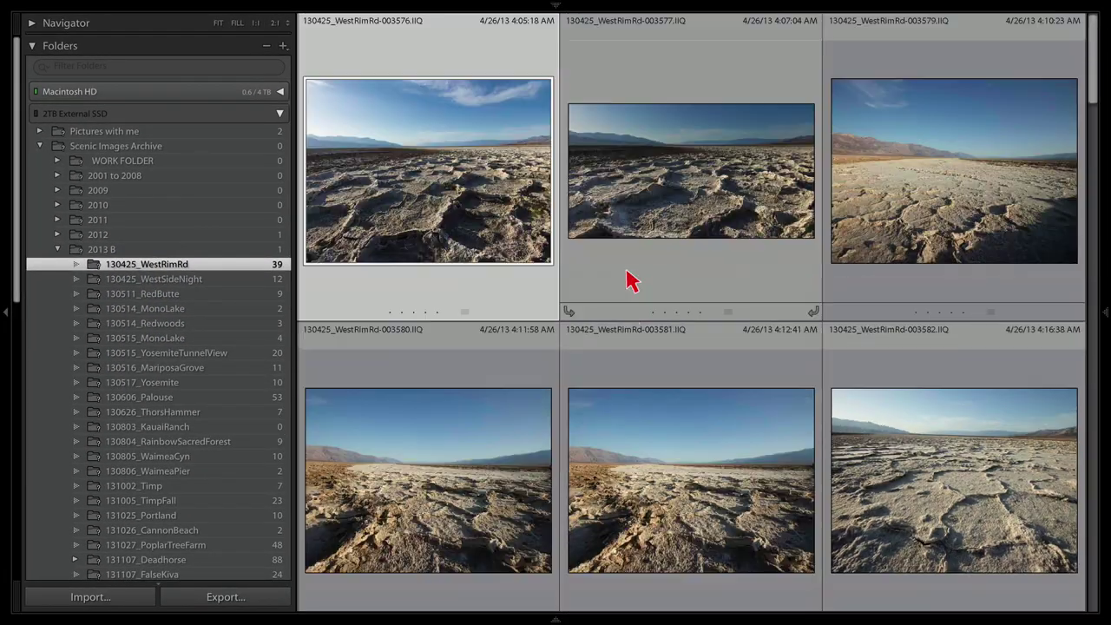
double_click(663, 218)
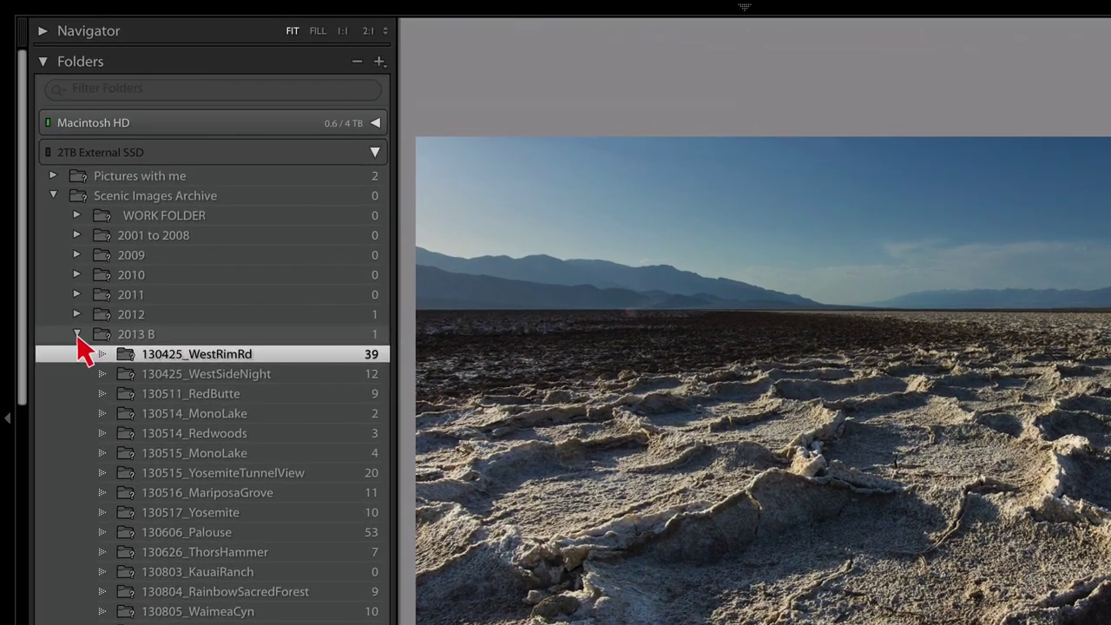
Collapse and re-expand the 2013 B folder, and show the 130425_WestRimRd photos as a grid.
left_click(57, 249)
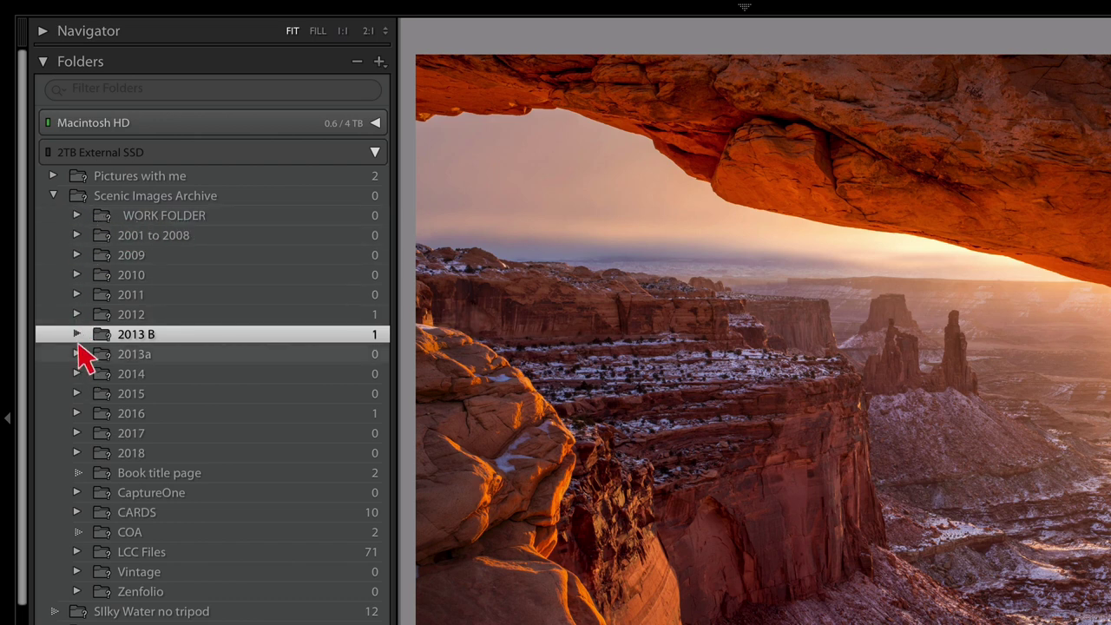
left_click(77, 335)
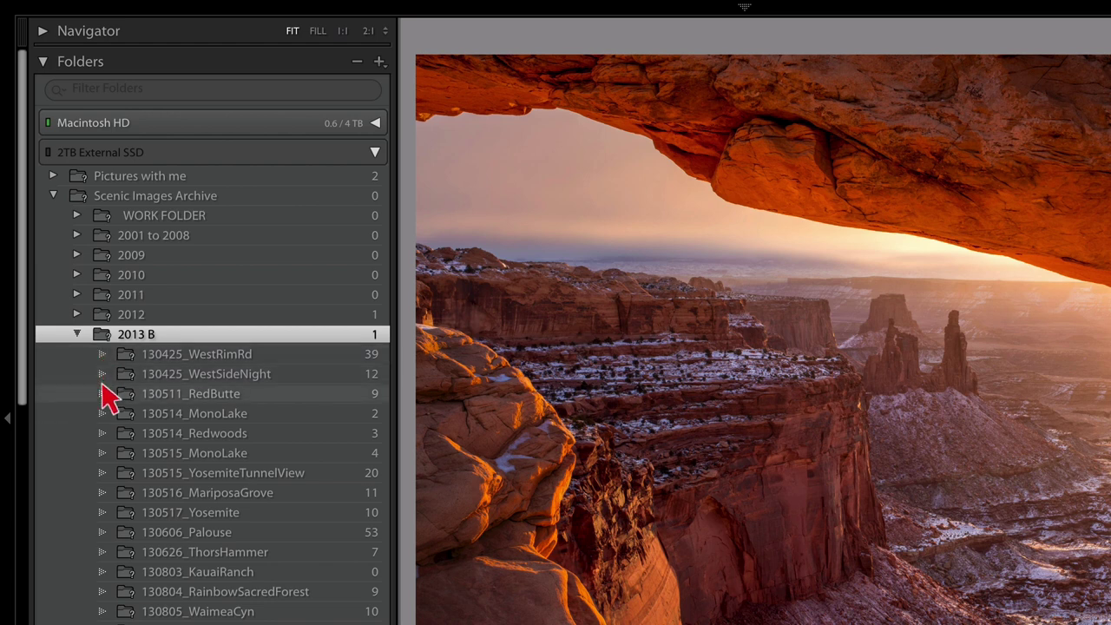
left_click(175, 358)
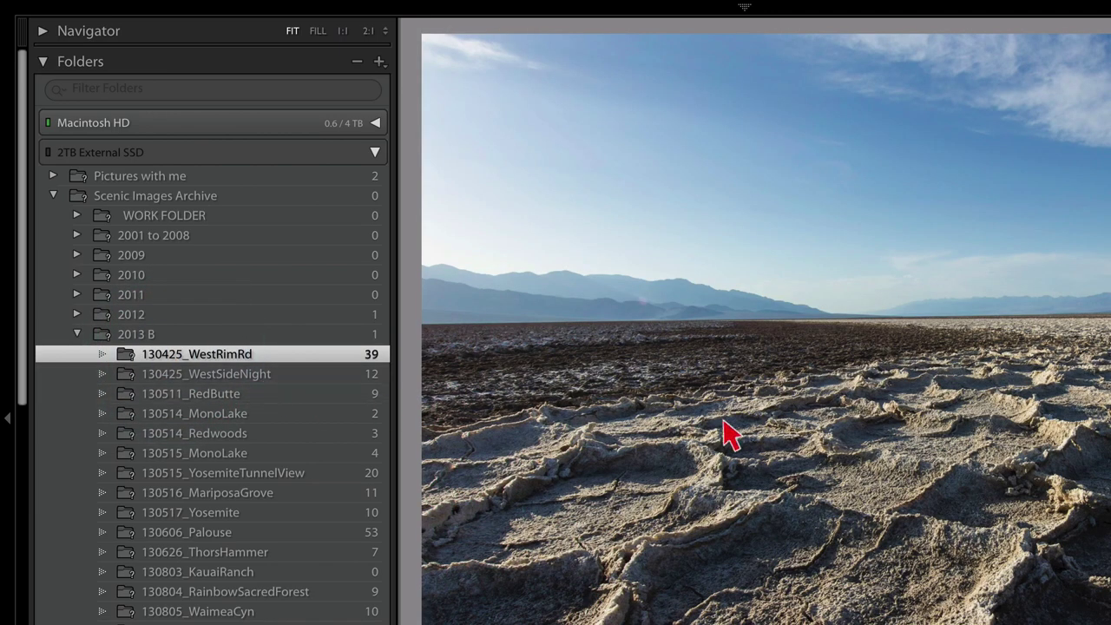
key("g")
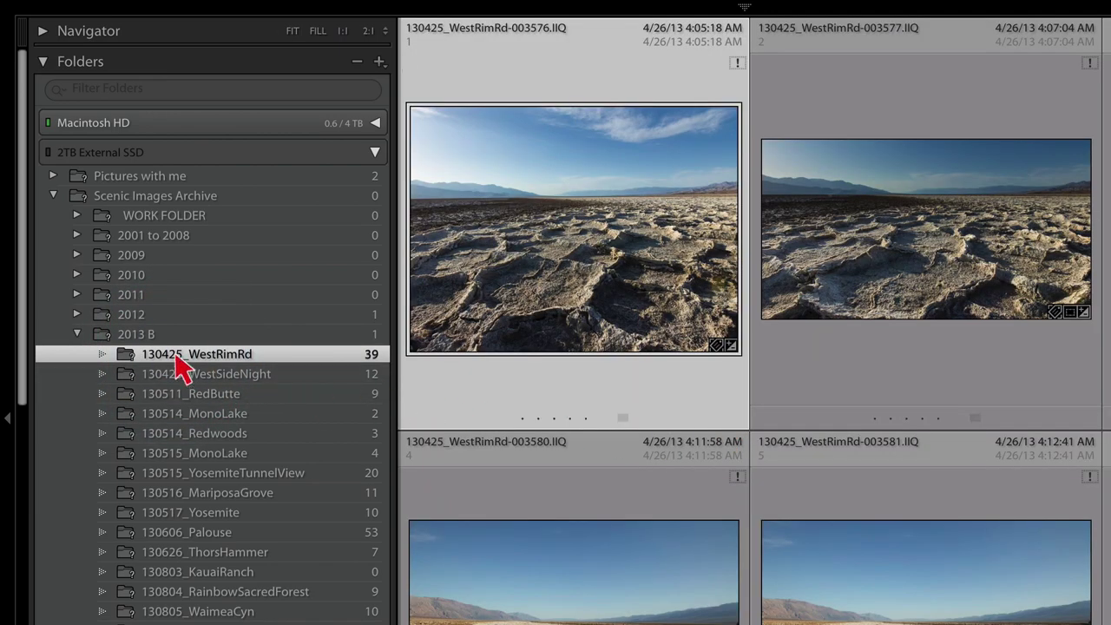
Expand the 131107_Deadhorse folder and view the photos in its subfolders Pano test 1, pano test 2 and pano test 3.
scroll(178, 492, "down", 5)
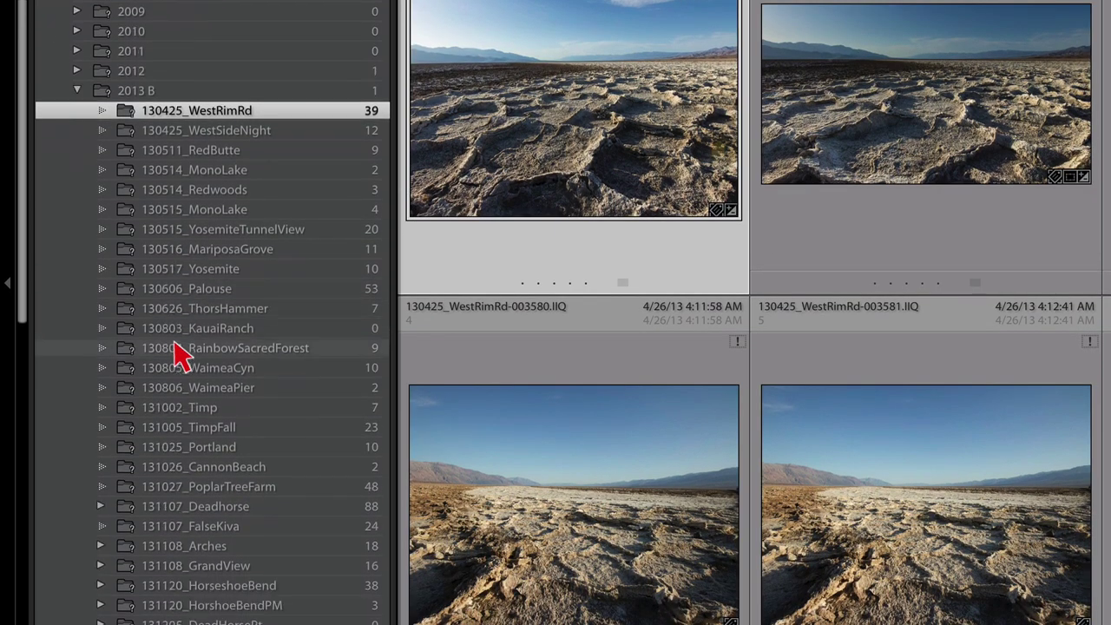
scroll(178, 352, "down", 3)
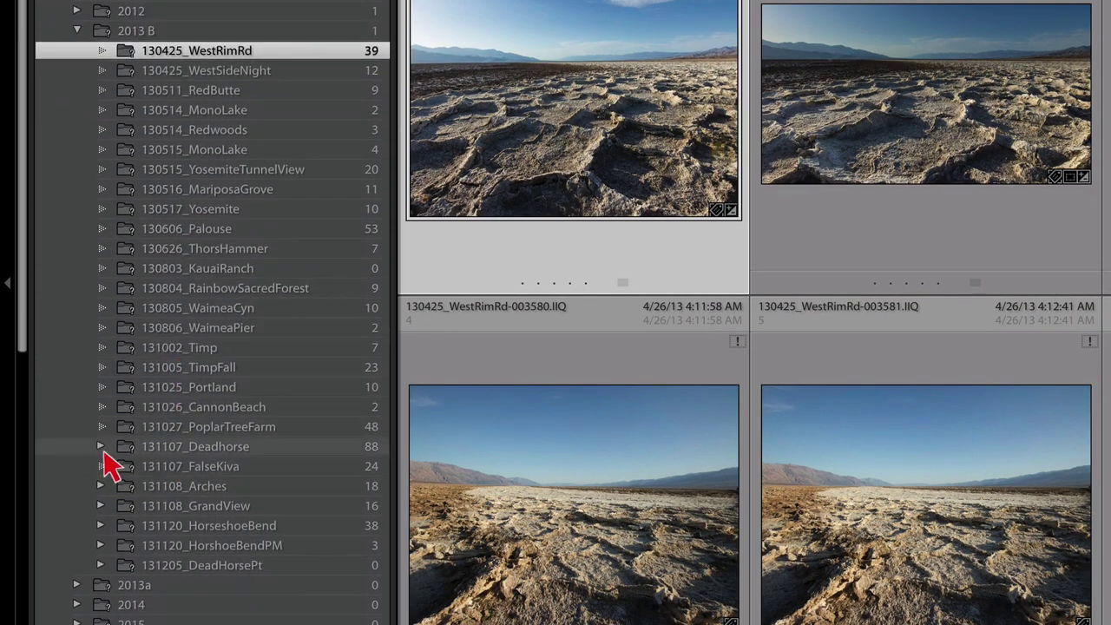
left_click(101, 446)
left_click(187, 467)
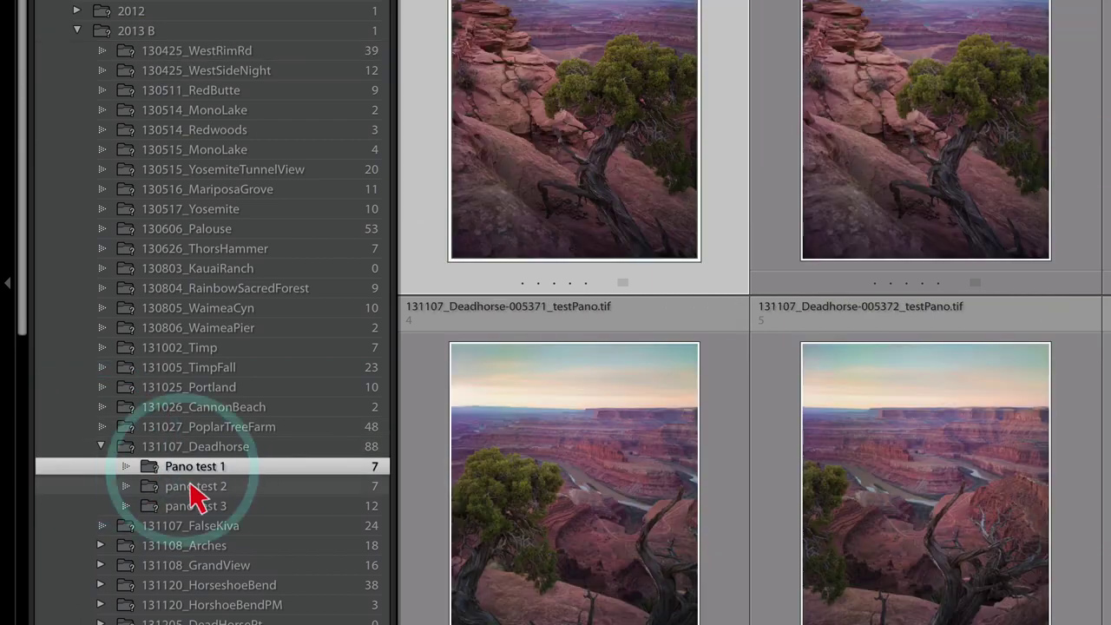
left_click(196, 488)
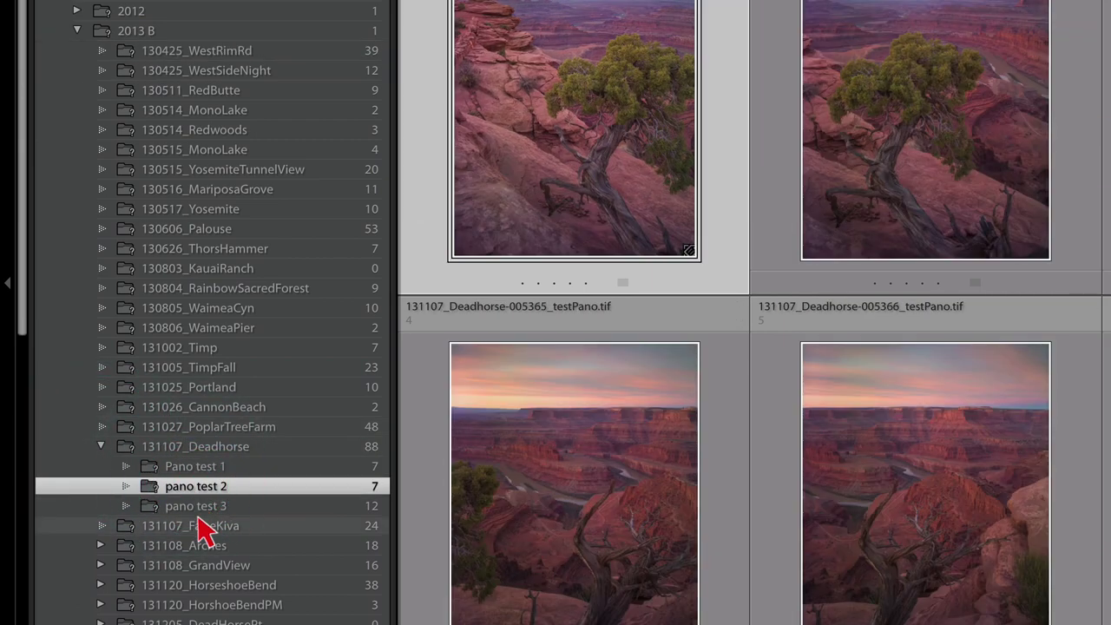
left_click(200, 526)
left_click(196, 506)
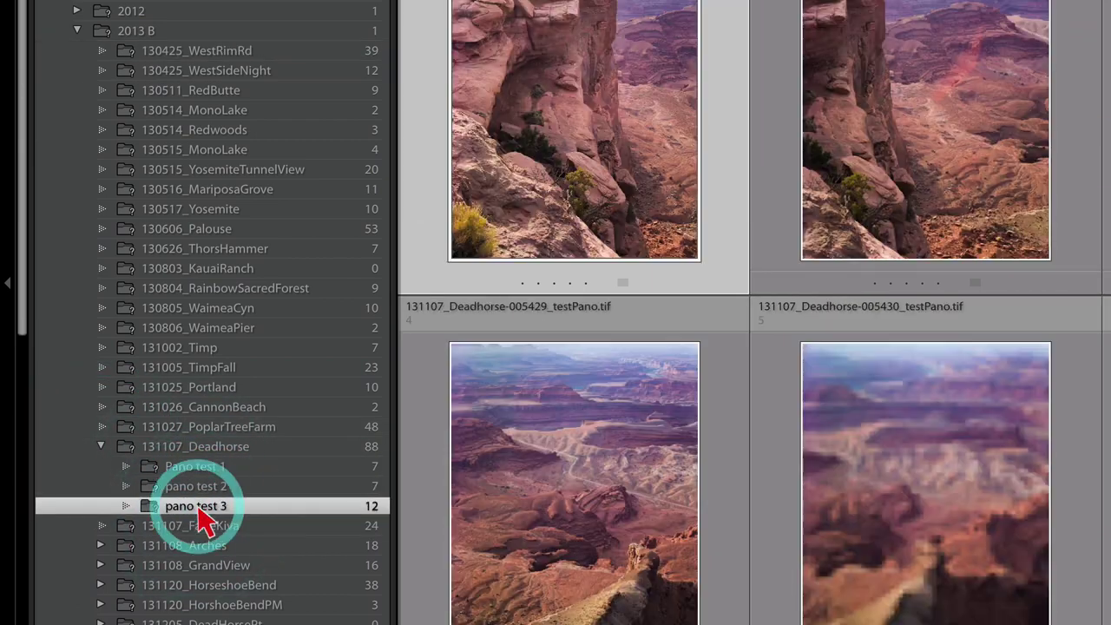
Select the parent folder 131107_Deadhorse and browse through the photos it shows.
left_click(191, 449)
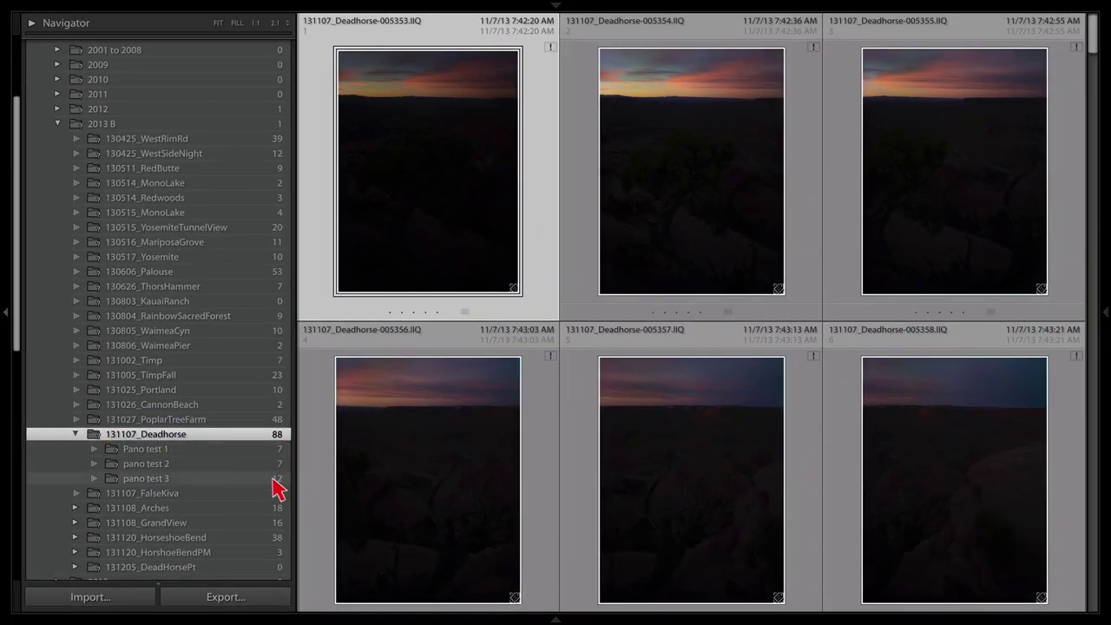
left_click(173, 434)
scroll(677, 414, "down", 20)
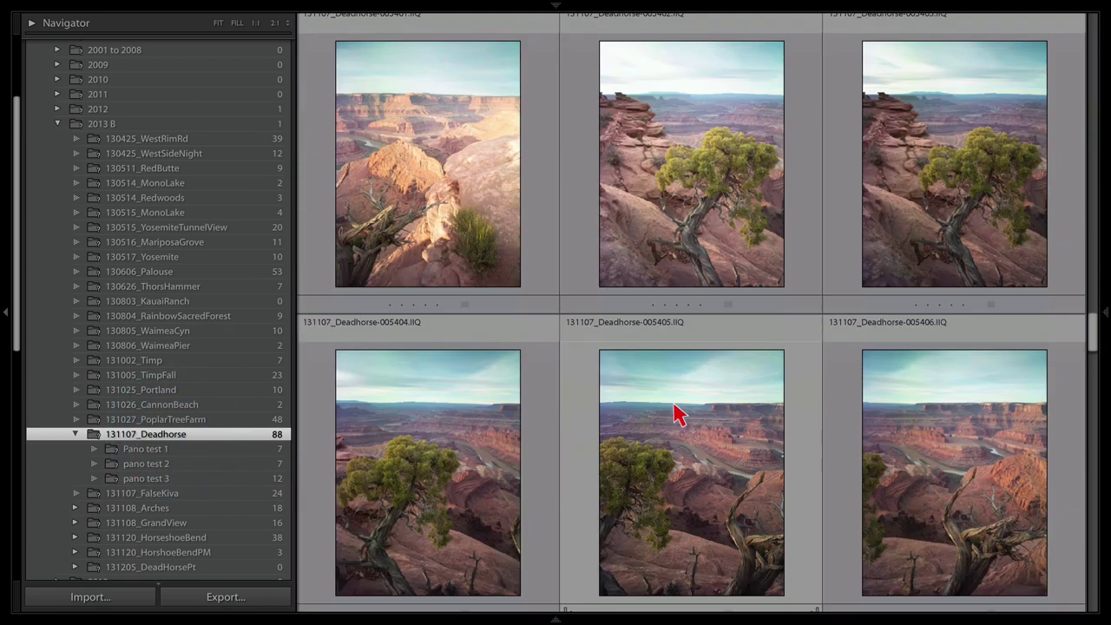
scroll(677, 414, "up", 20)
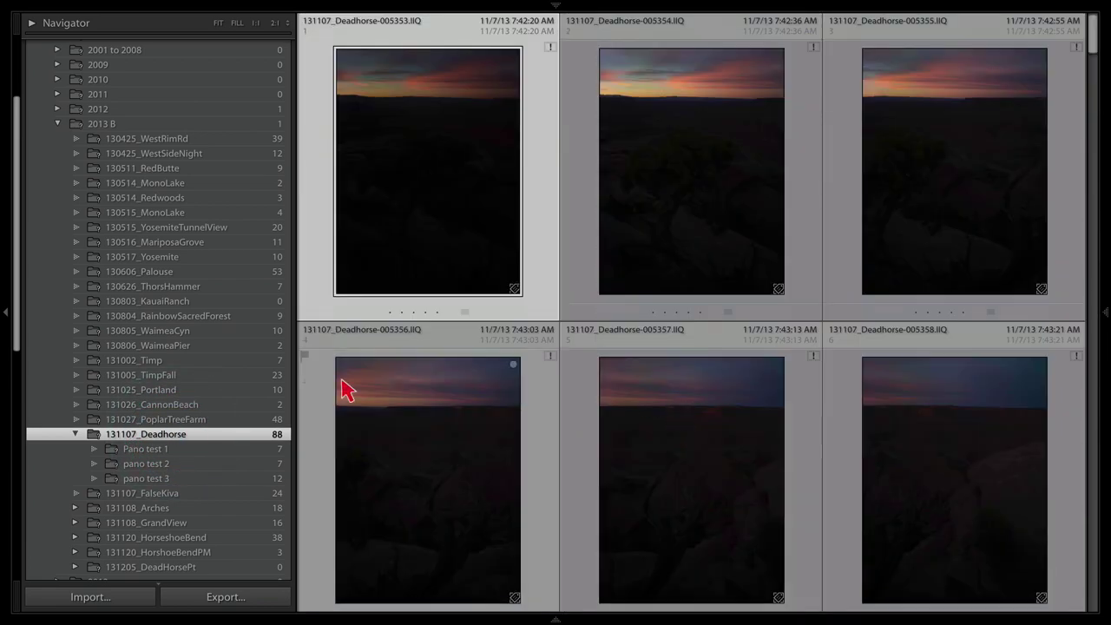
left_click(119, 437)
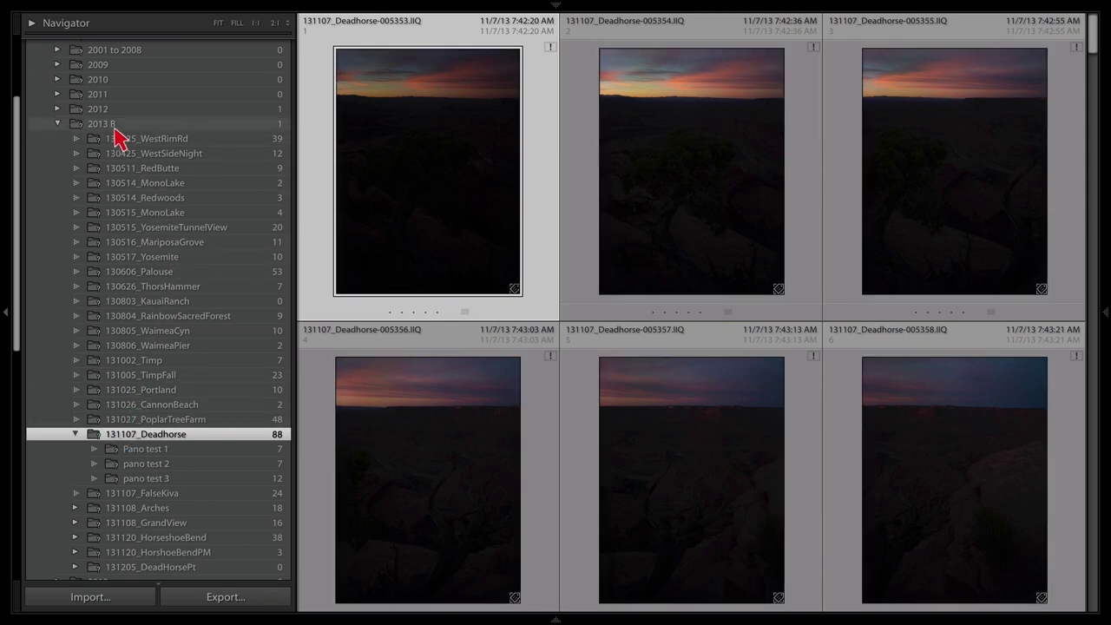
Select the 2013 B folder and look at the folder display options without changing any.
left_click(113, 124)
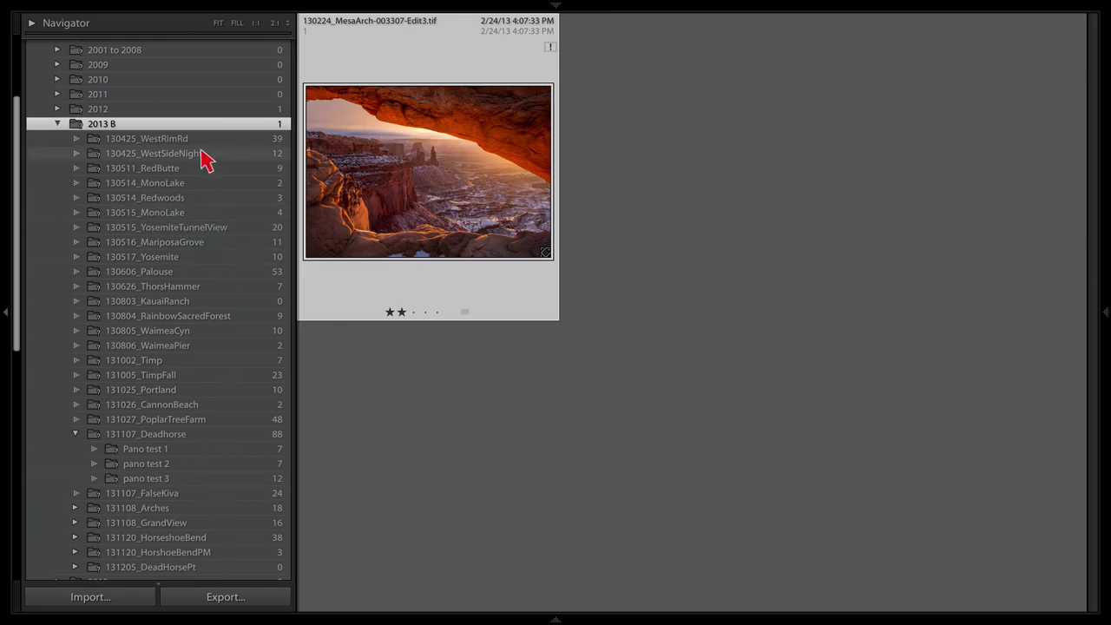
scroll(234, 143, "up", 5)
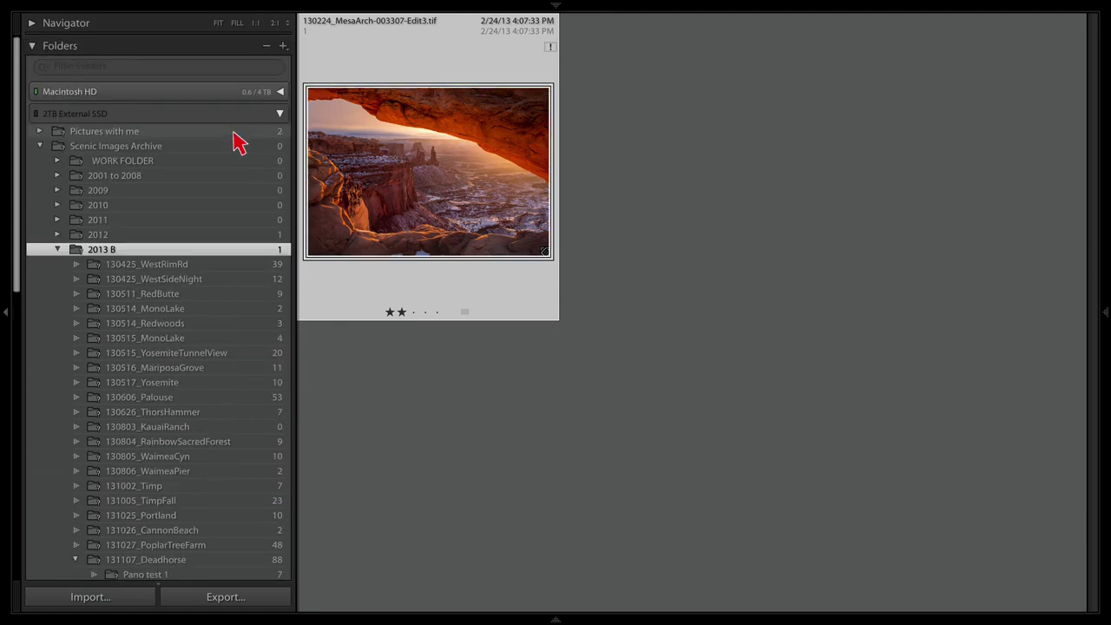
left_click(283, 47)
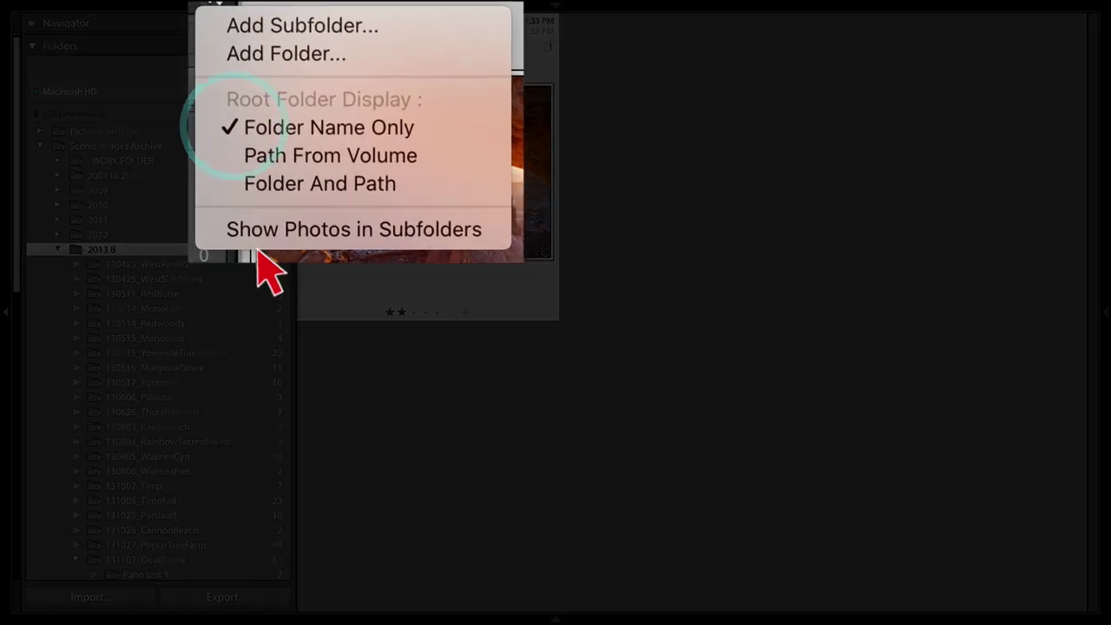
left_click(369, 436)
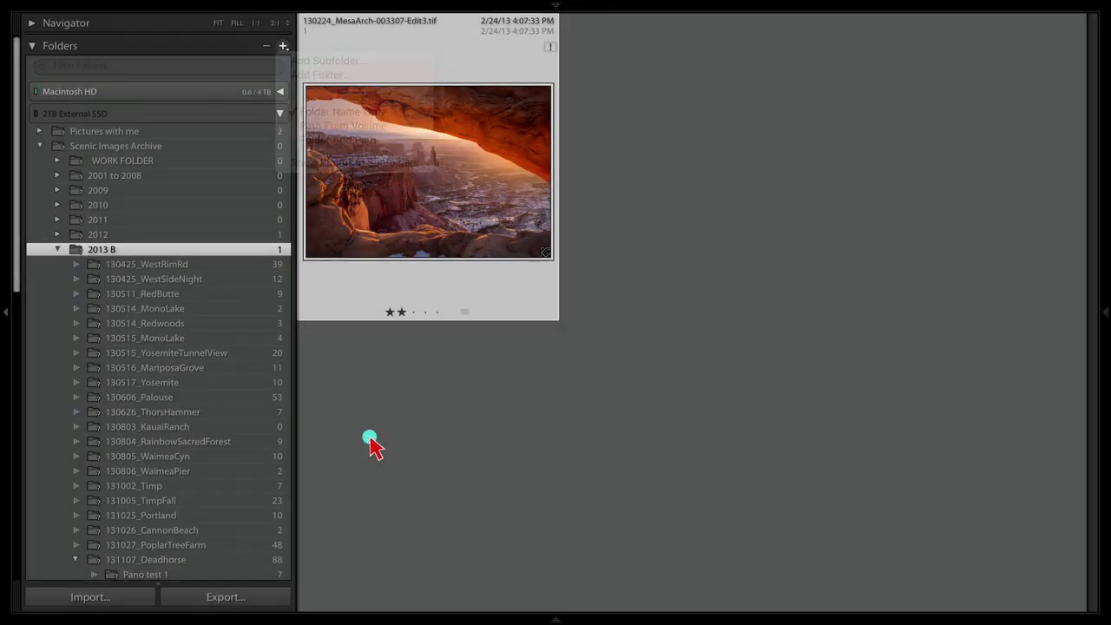
Select the 131107_Deadhorse folder and turn on Show Photos in Subfolders.
scroll(104, 398, "down", 5)
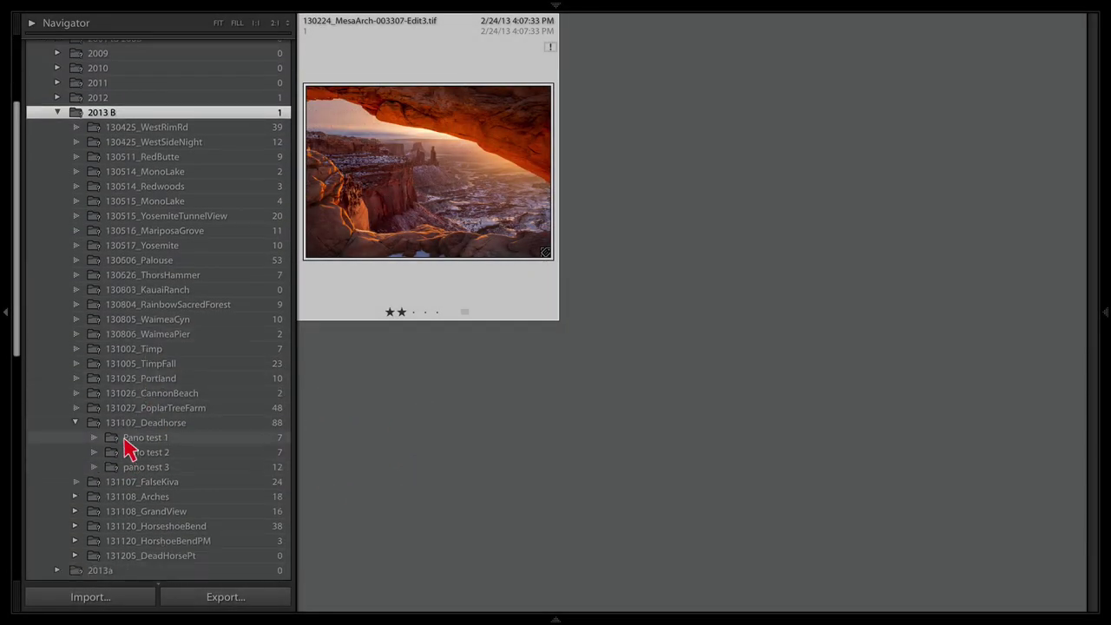
left_click(143, 424)
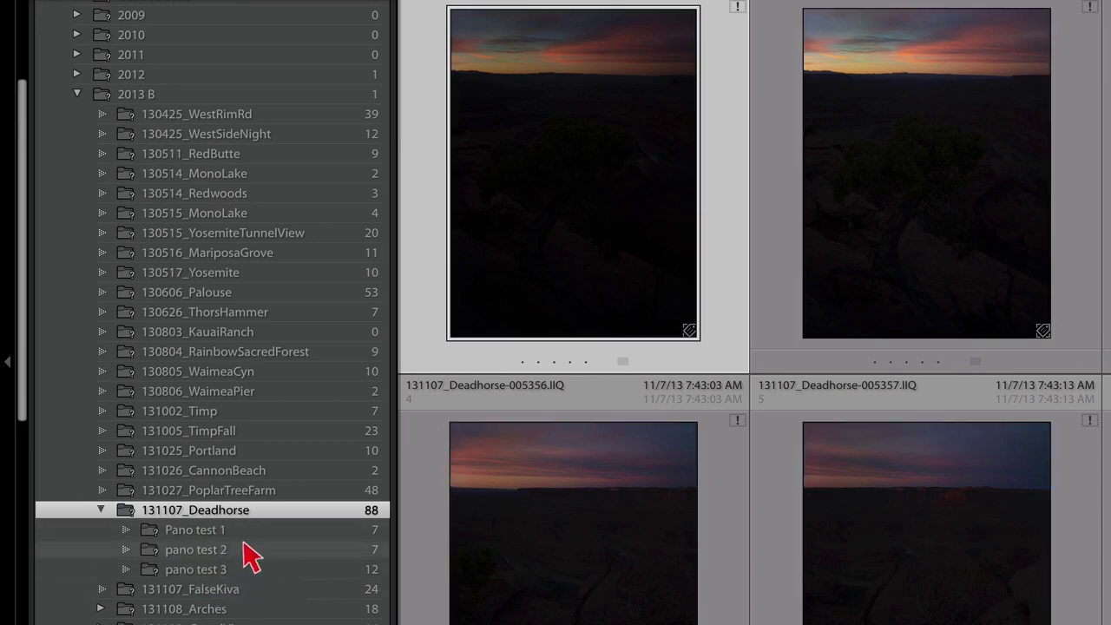
scroll(330, 251, "up", 7)
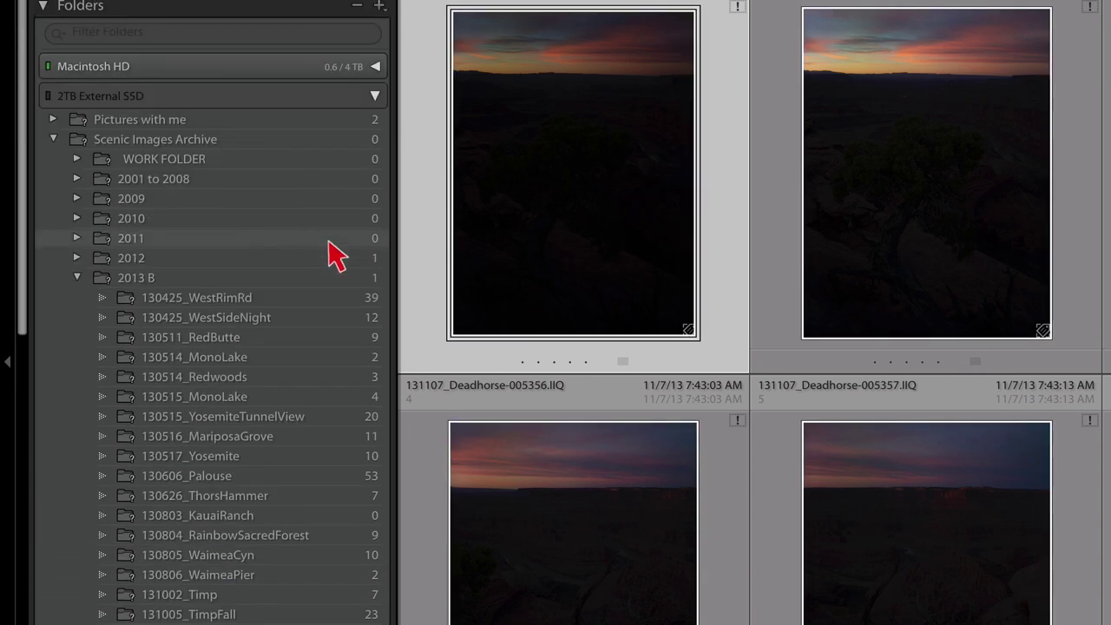
left_click(379, 6)
left_click(420, 163)
scroll(260, 404, "down", 9)
left_click(223, 467)
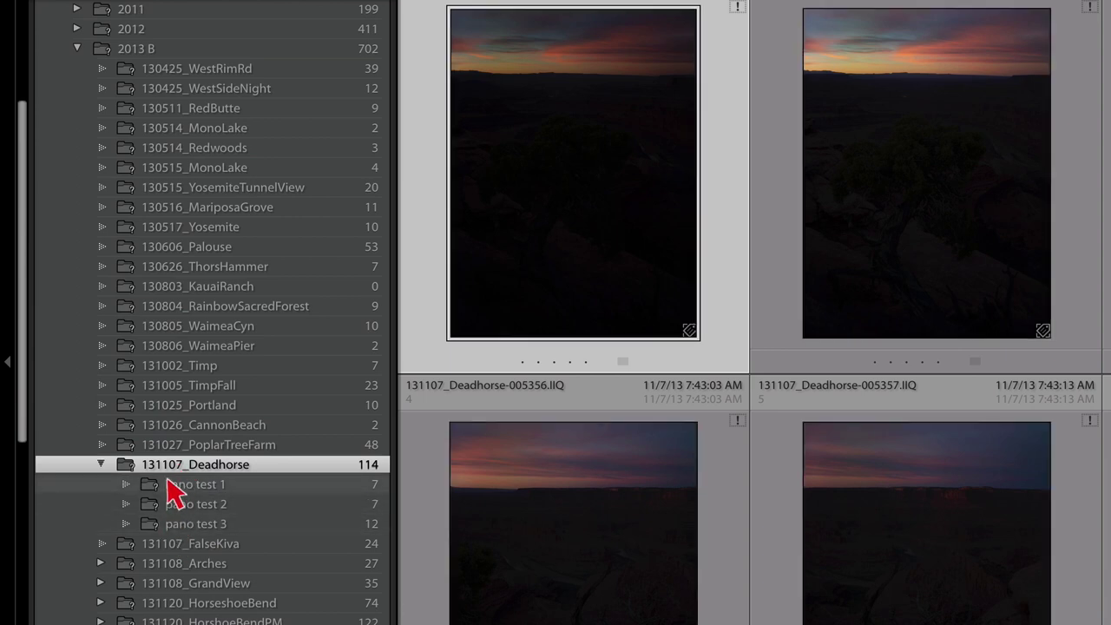
Turn off Show Photos in Subfolders and select the 2013 B folder to view only the photos directly inside it.
scroll(272, 391, "up", 9)
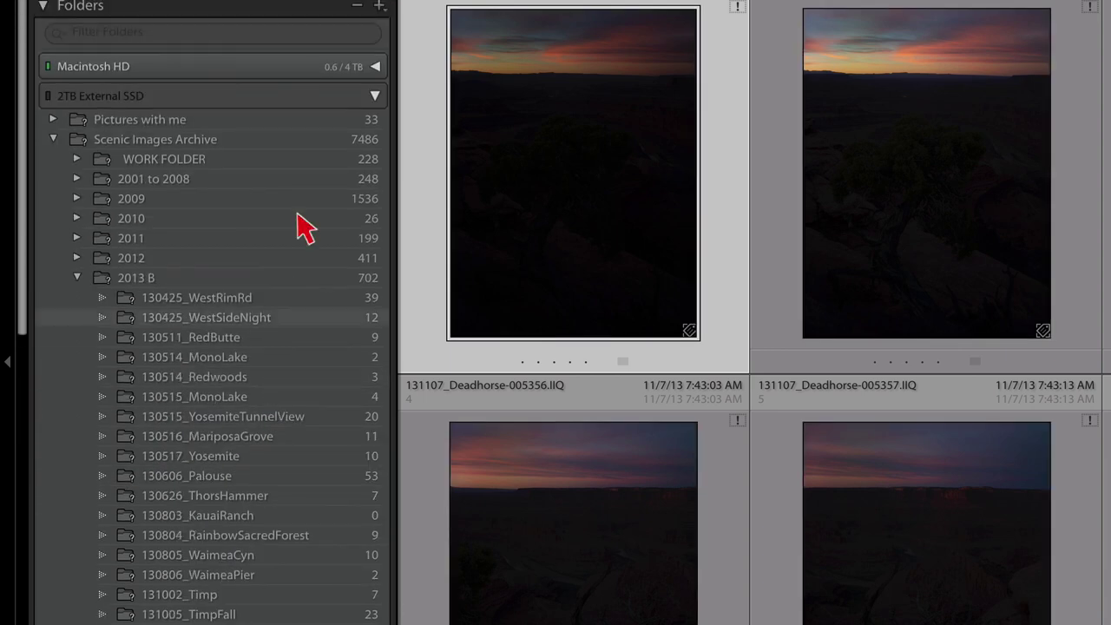
left_click(380, 6)
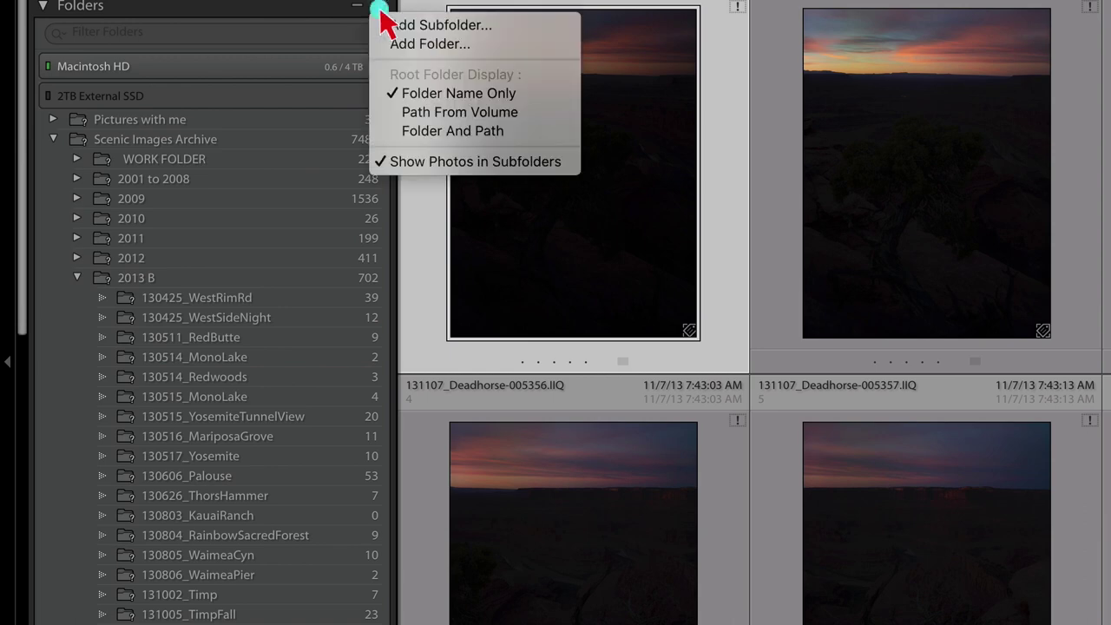
left_click(395, 162)
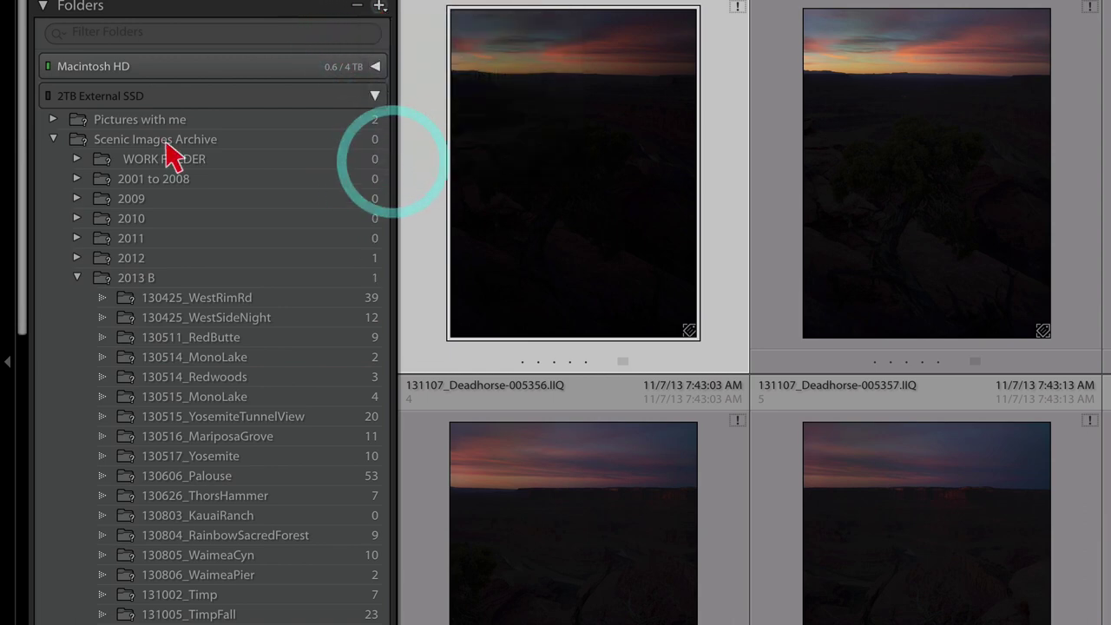
left_click(77, 278)
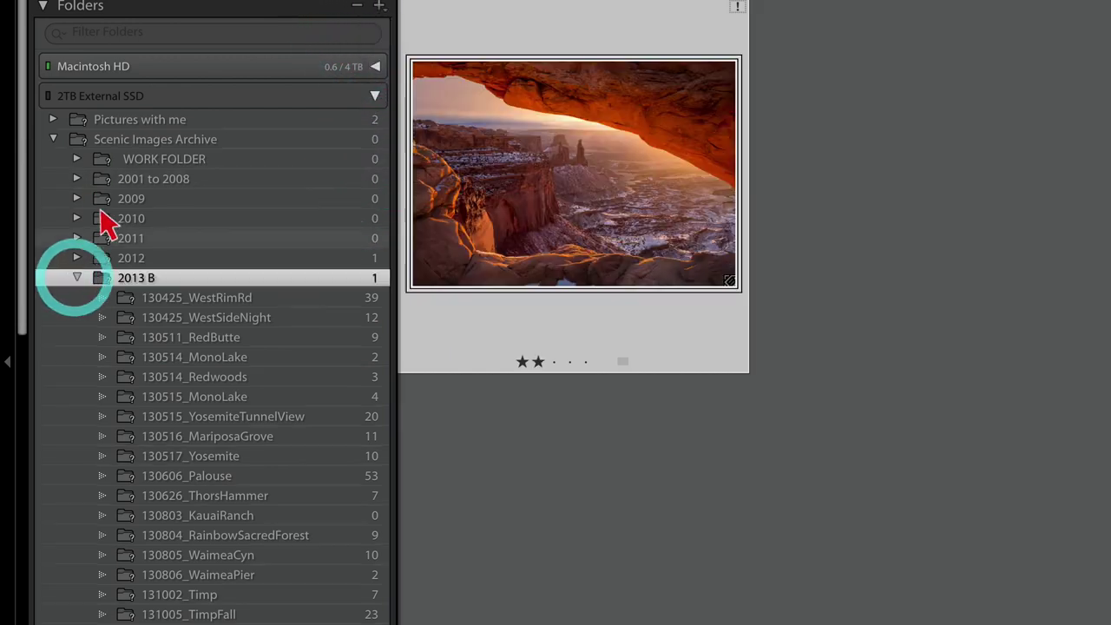
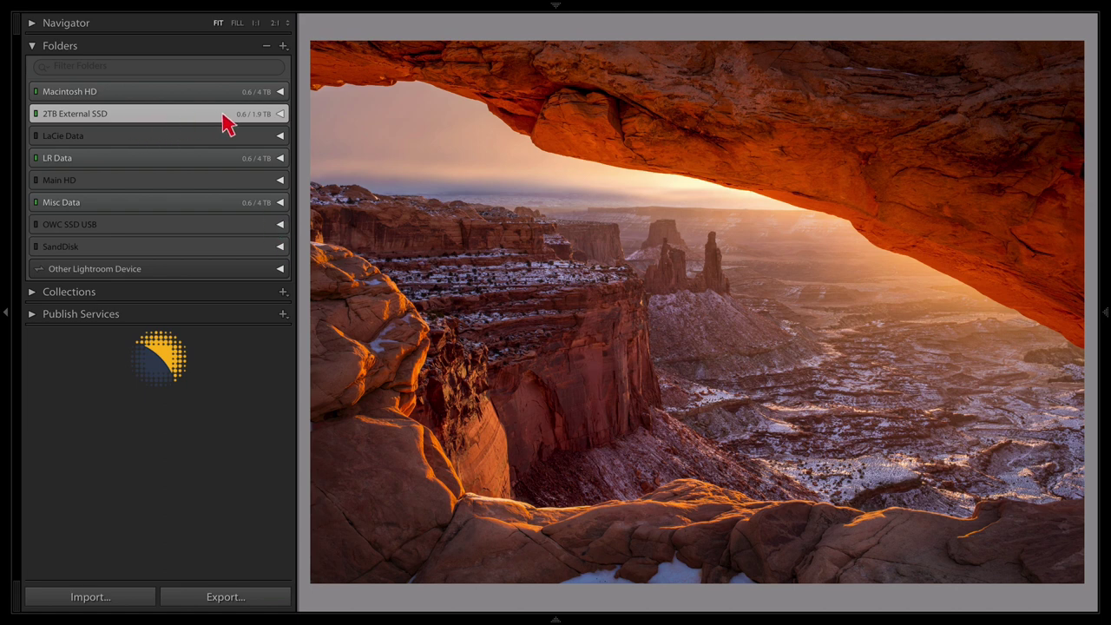
Switch the volume info shown for the drives to Photo Count and after that to Status.
mouse_move(242, 122)
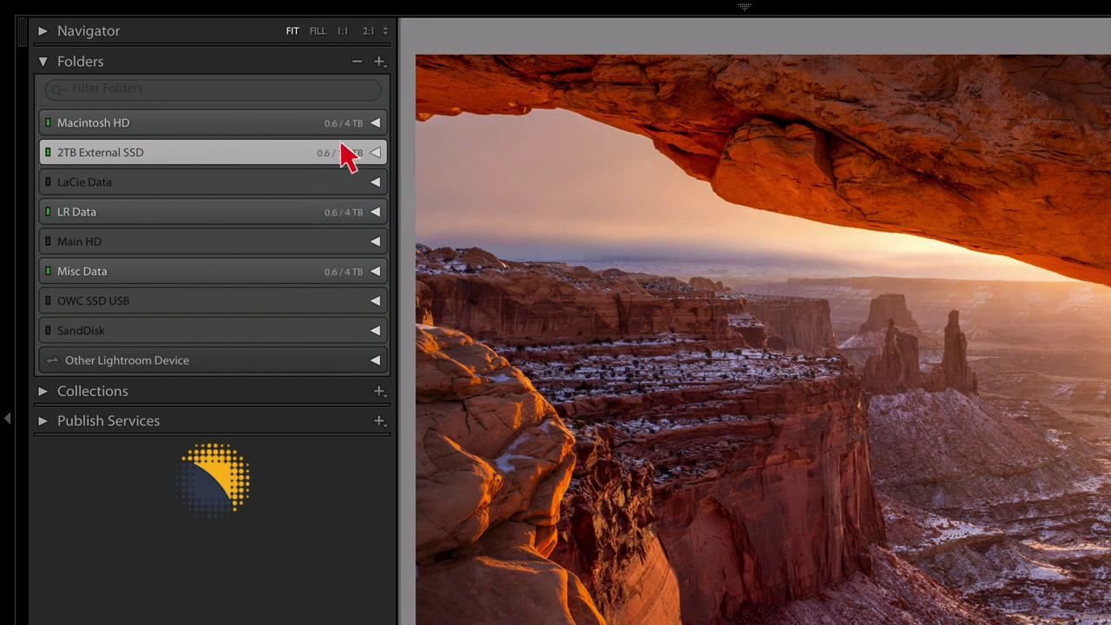
mouse_move(347, 135)
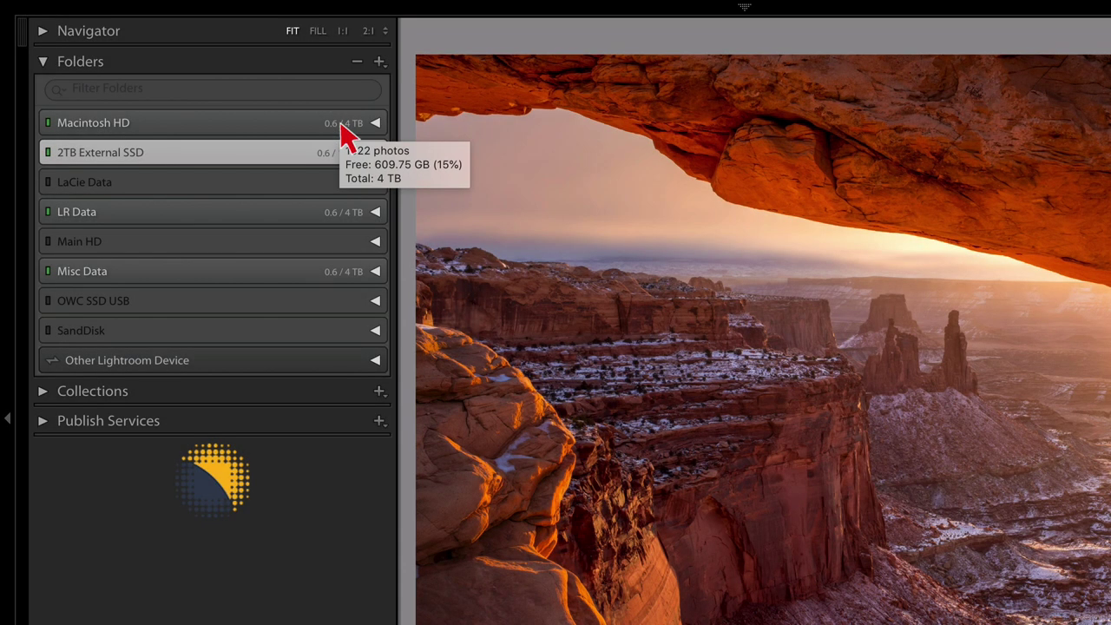
right_click(351, 126)
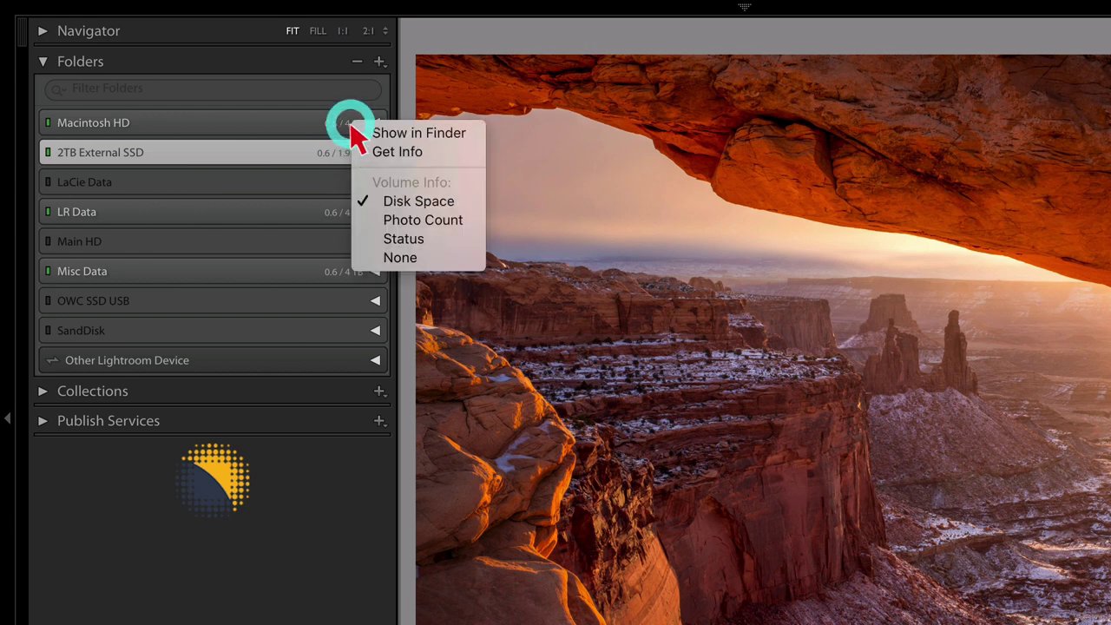
left_click(387, 223)
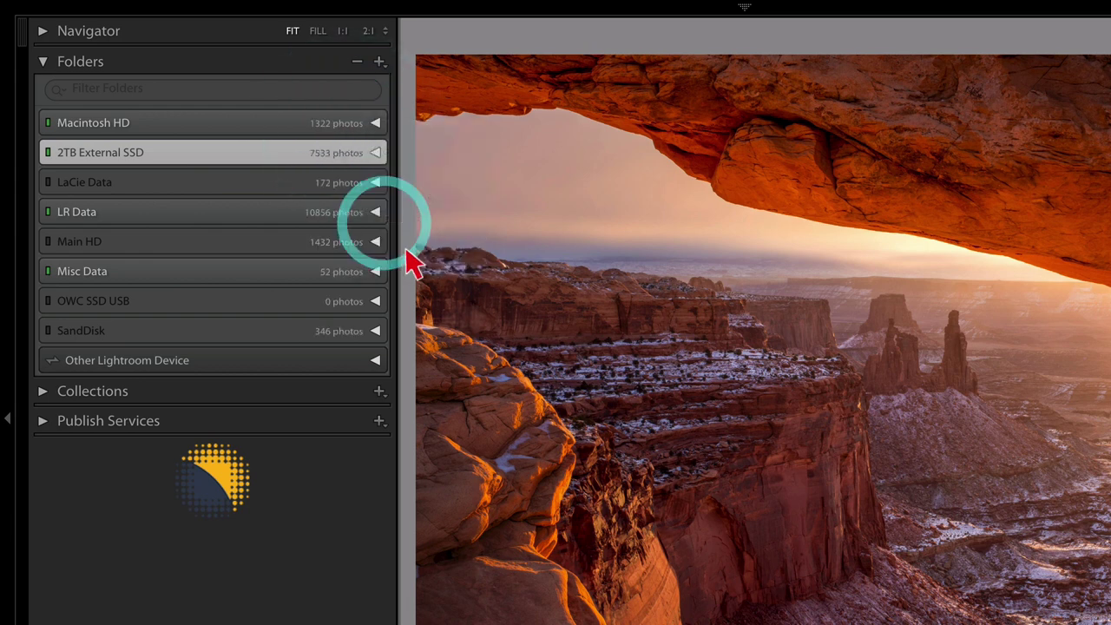
right_click(347, 127)
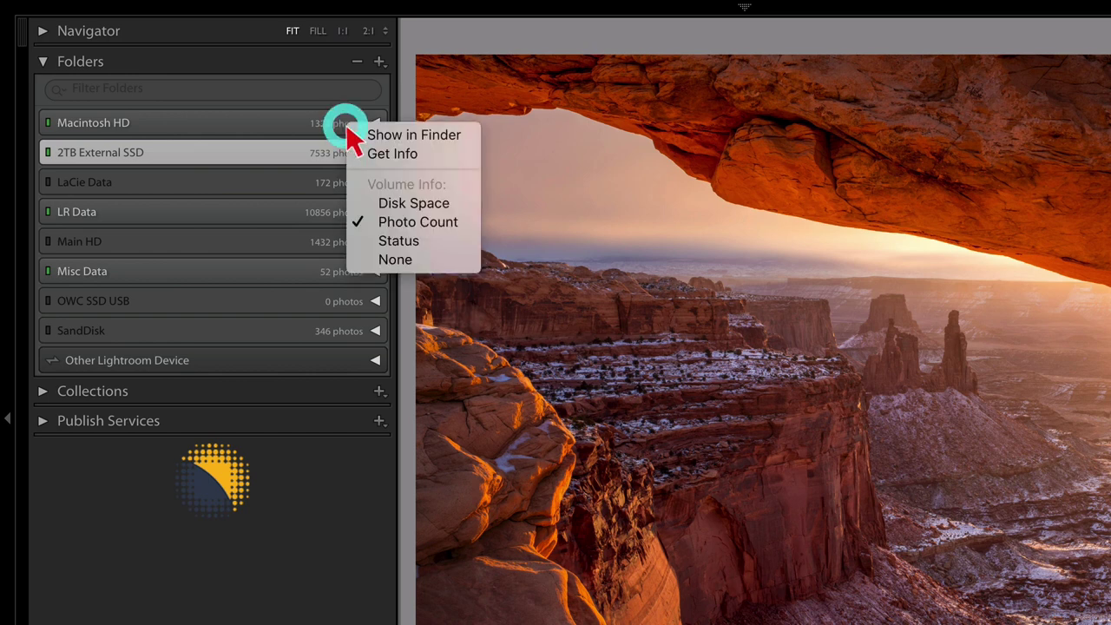
left_click(383, 243)
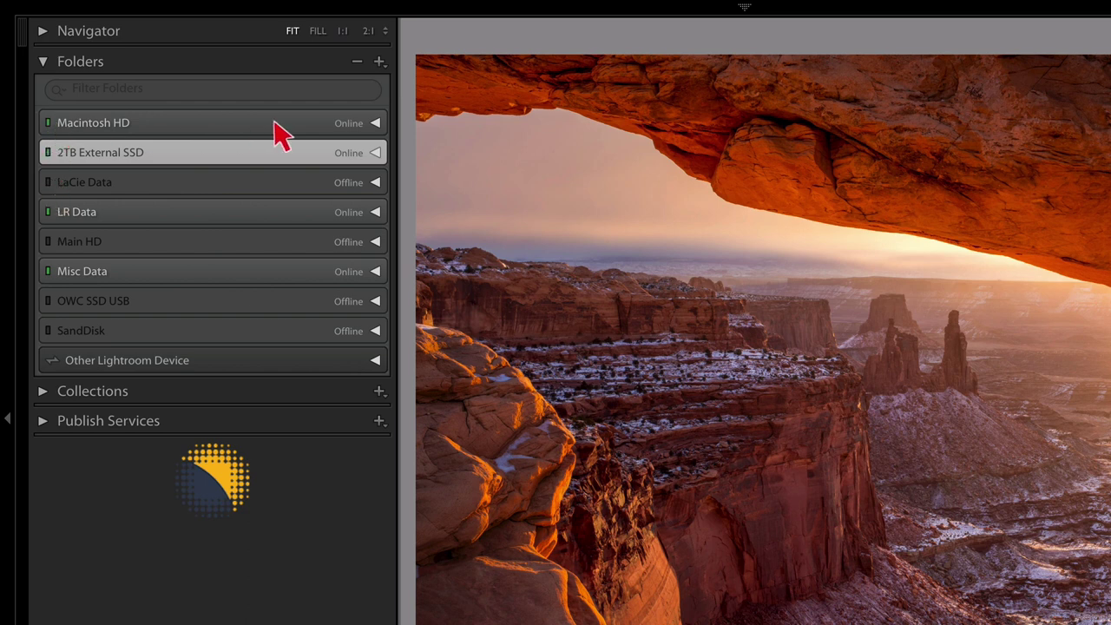
Set the drives' volume info to None and return it to Disk Space.
right_click(335, 127)
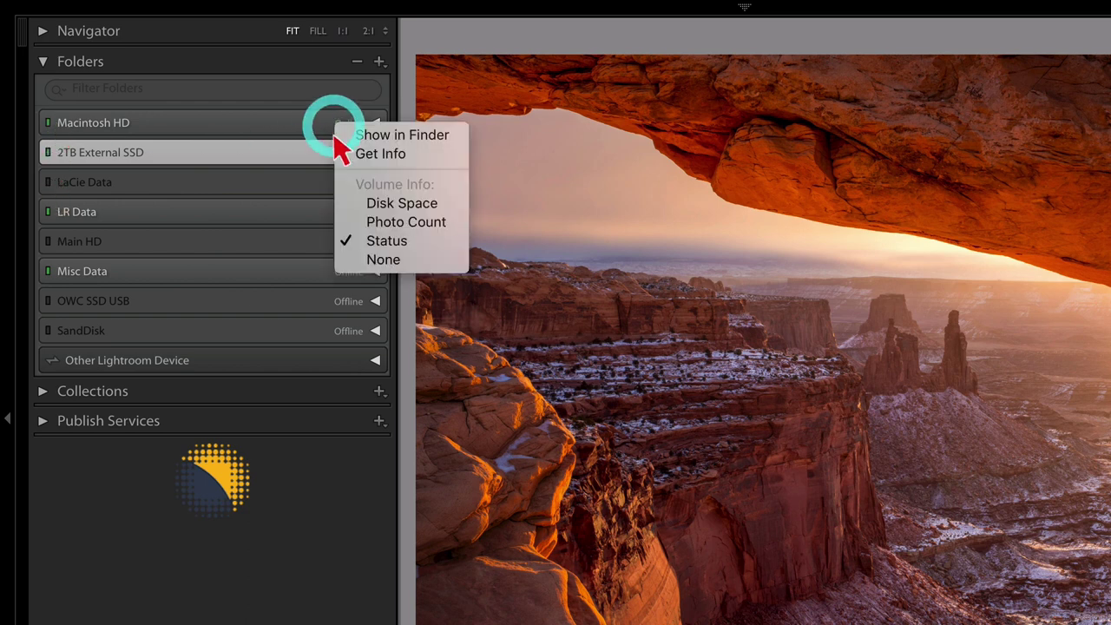
left_click(373, 261)
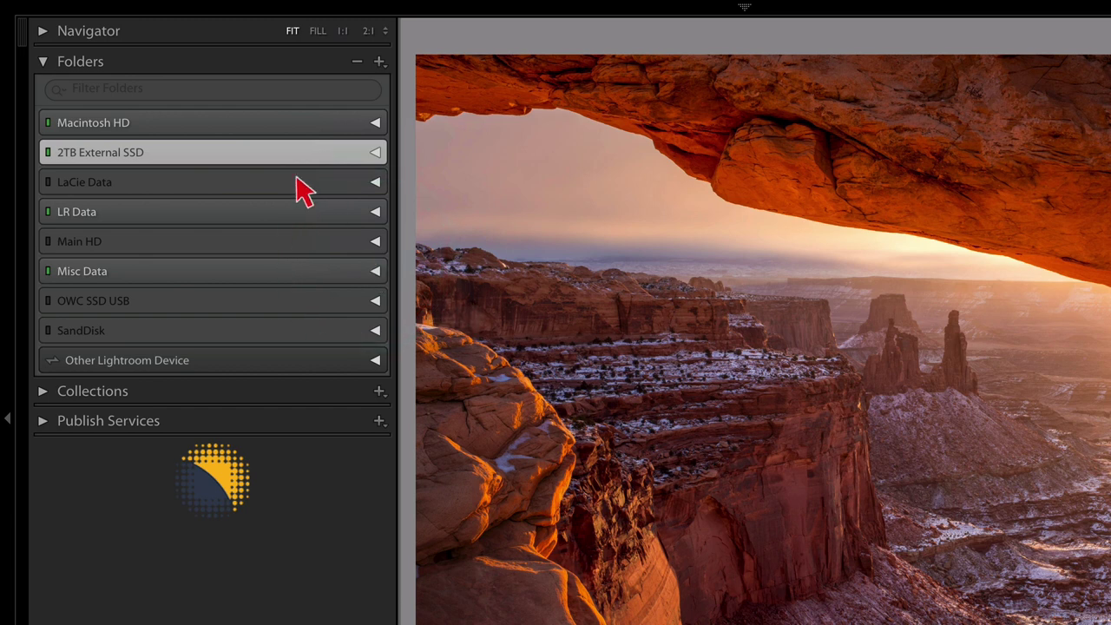
right_click(352, 124)
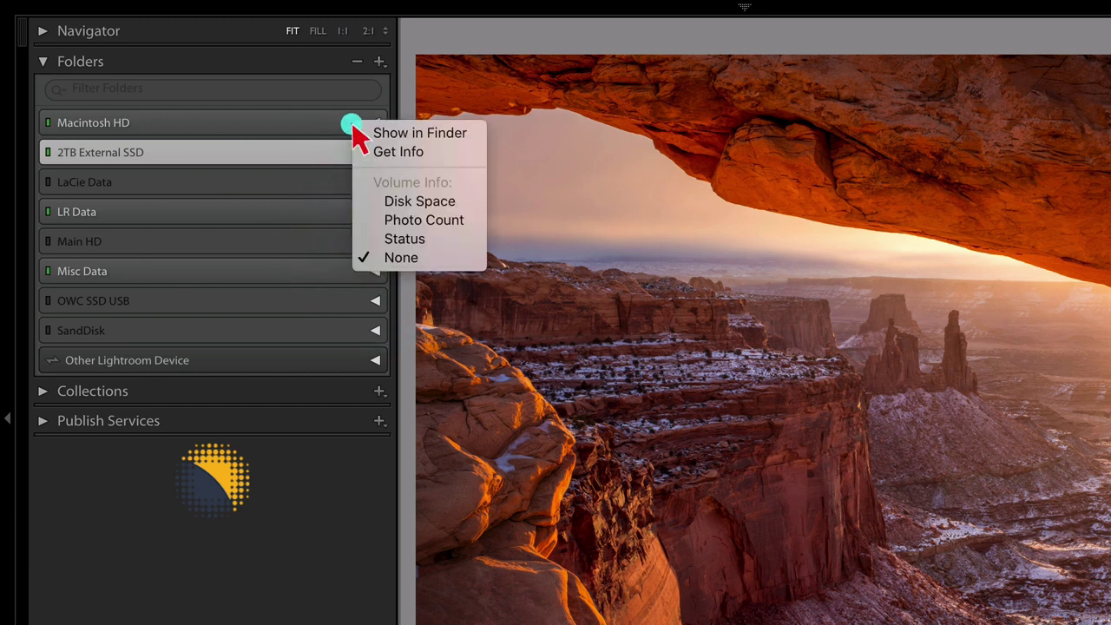
left_click(378, 201)
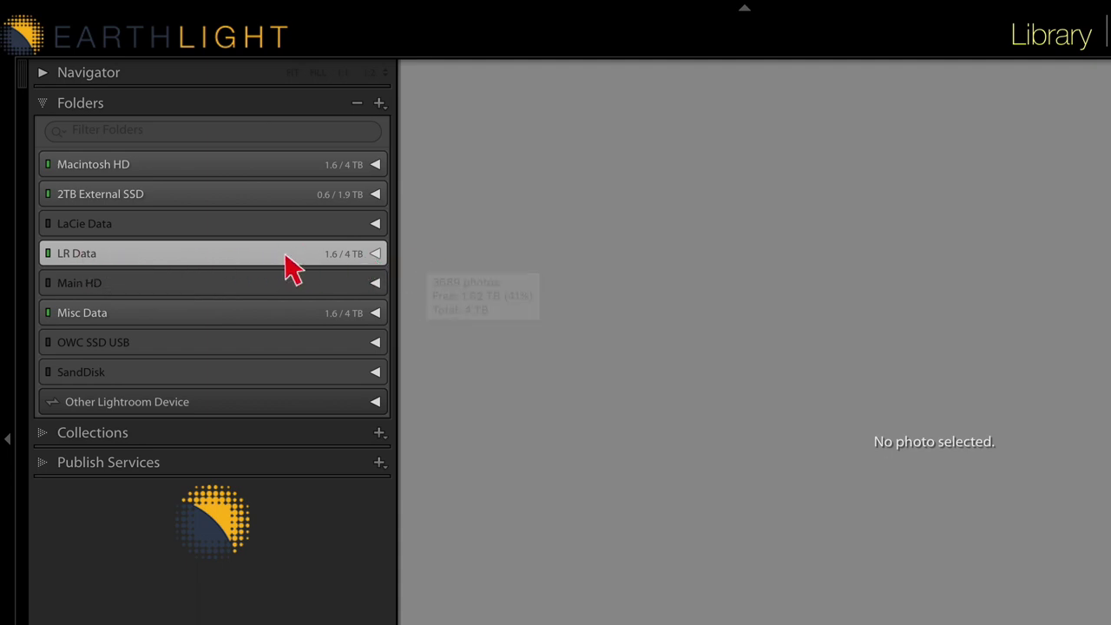
Expand the LR Data drive, its LR Data folder and the My Main LR folder to list the subfolders.
left_click(375, 253)
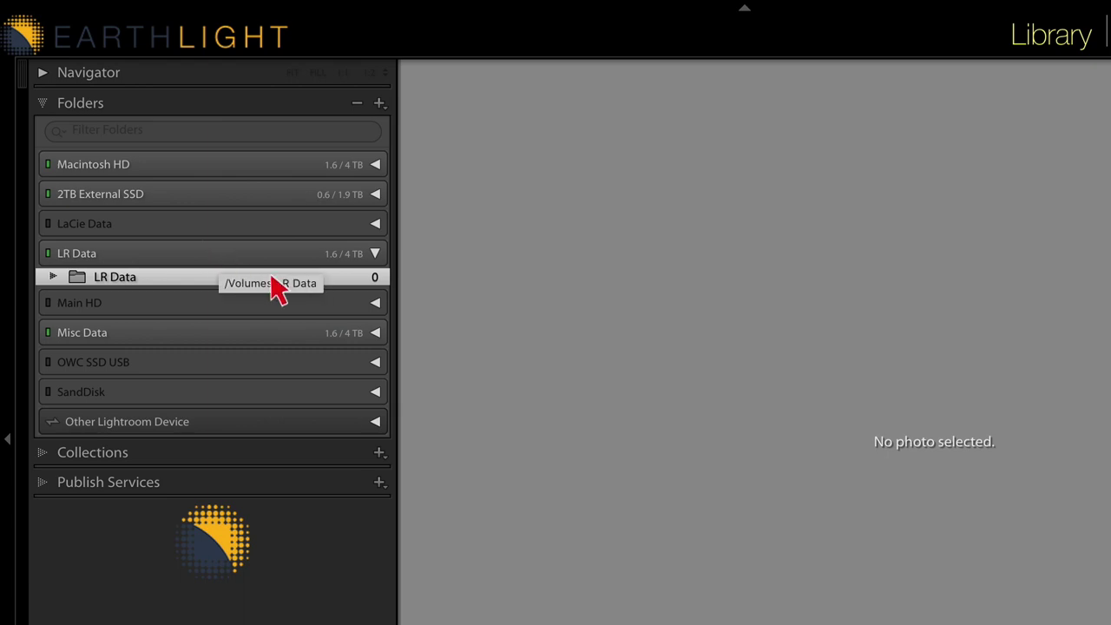
left_click(53, 277)
left_click(76, 297)
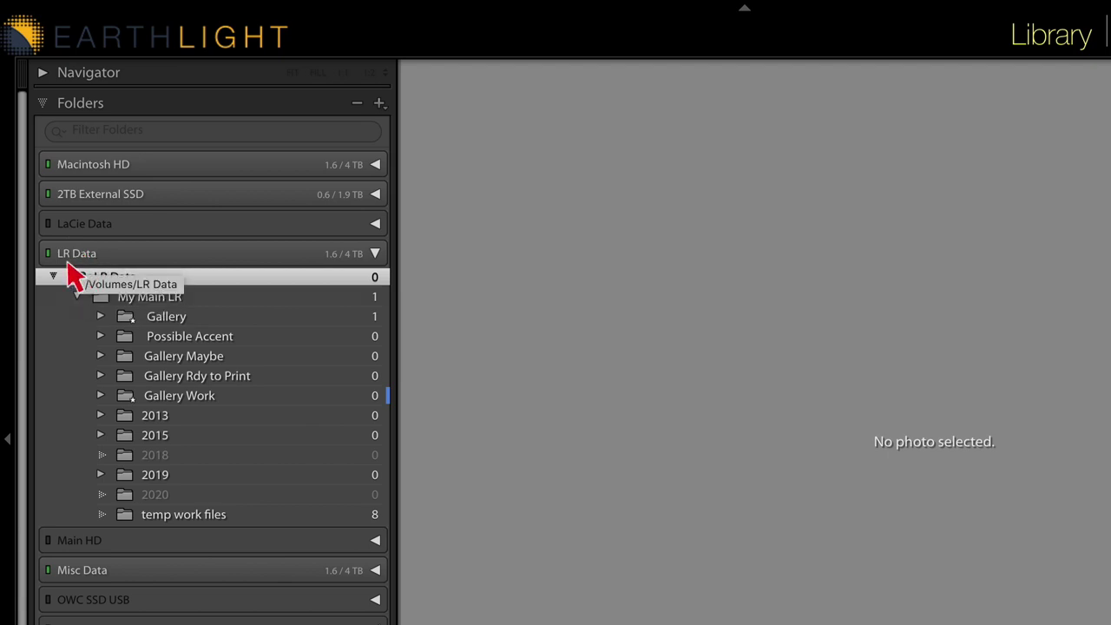
Expand the 2TB External SSD drive and show the parent folder of Scenic Images Archive.
left_click(378, 197)
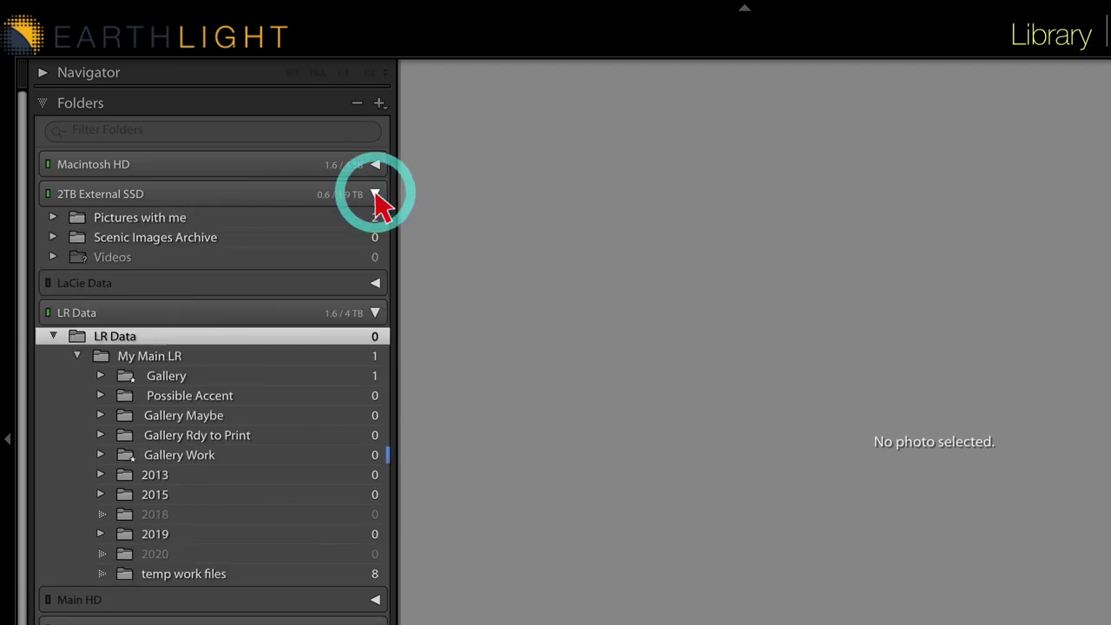
right_click(82, 242)
left_click(143, 425)
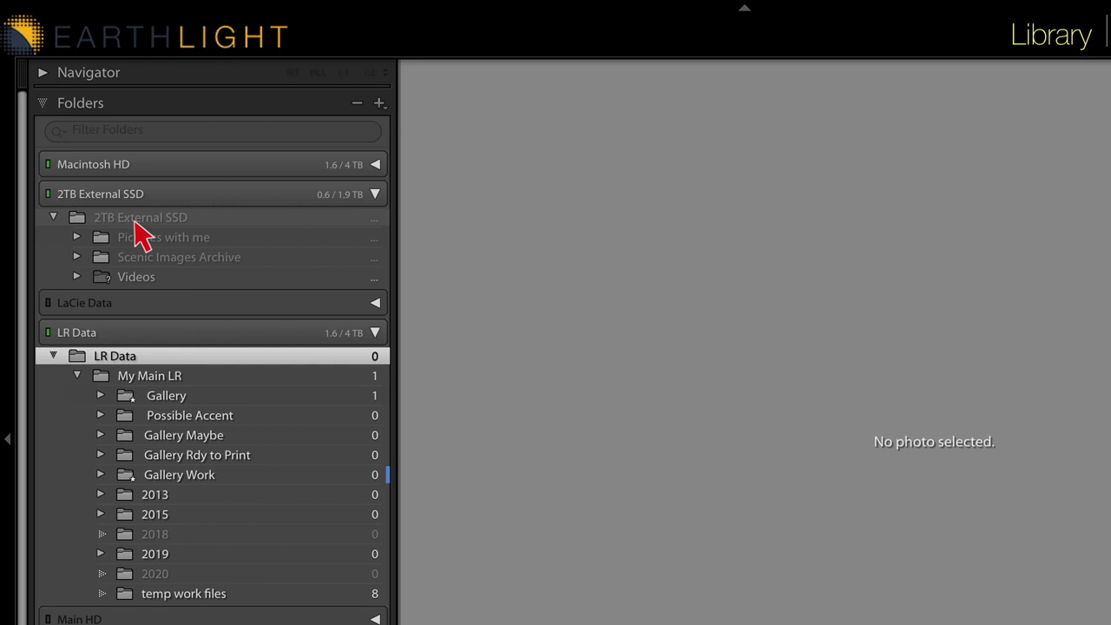
right_click(78, 221)
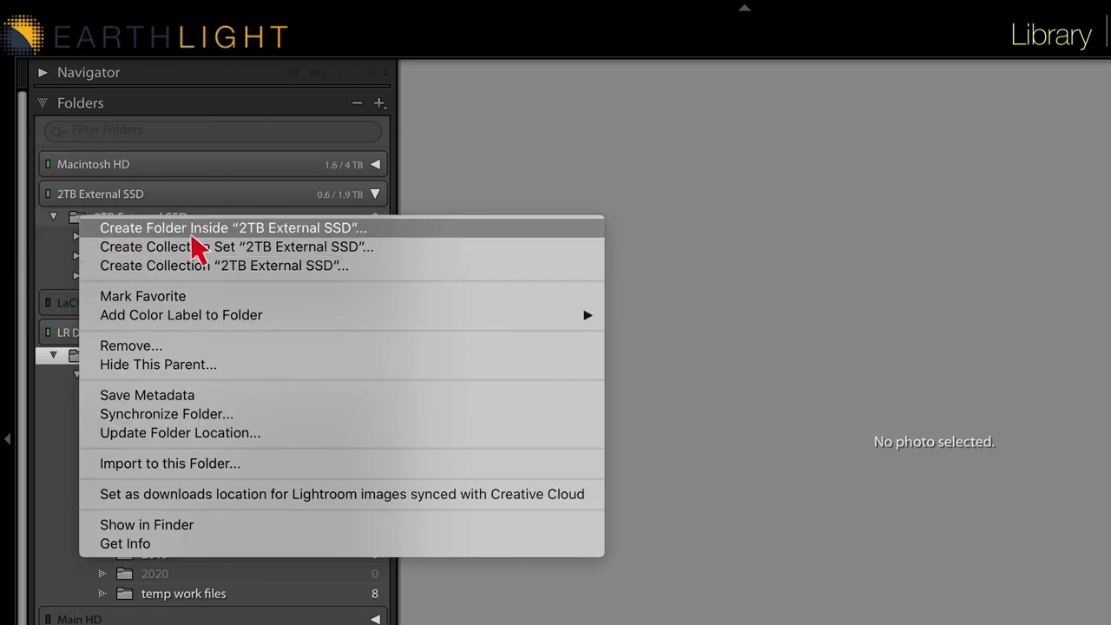
left_click(52, 249)
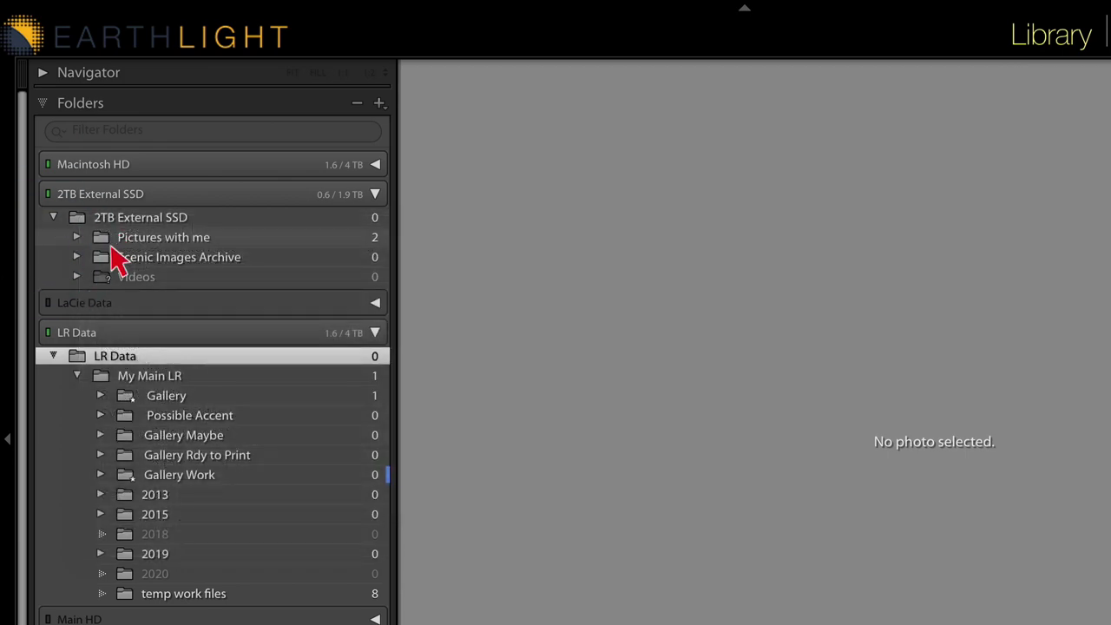
right_click(102, 219)
left_click(102, 217)
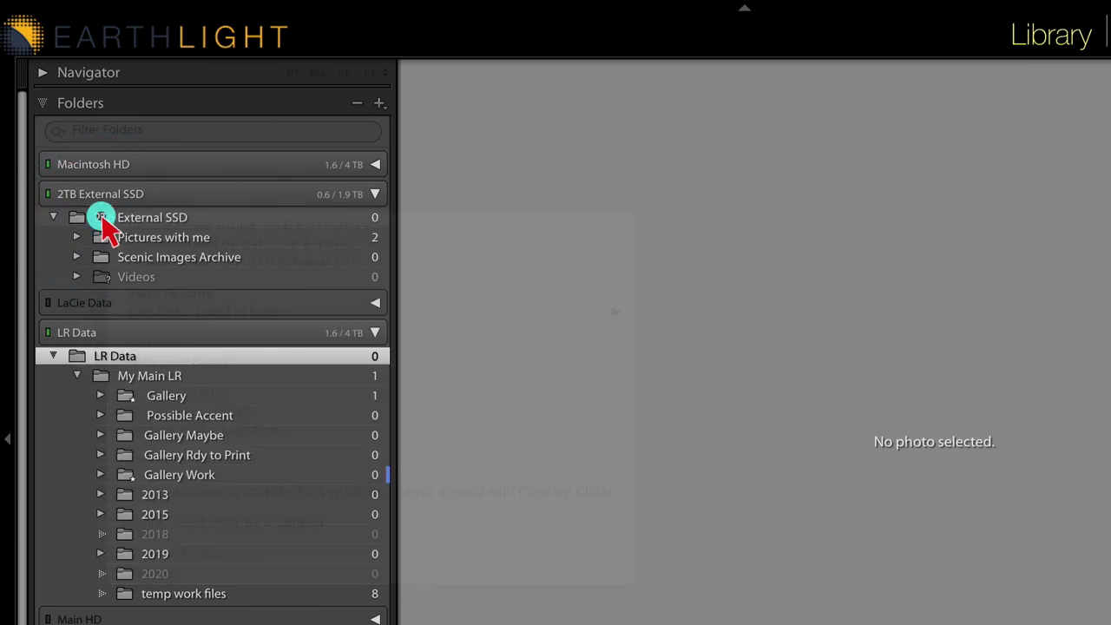
left_click(94, 213)
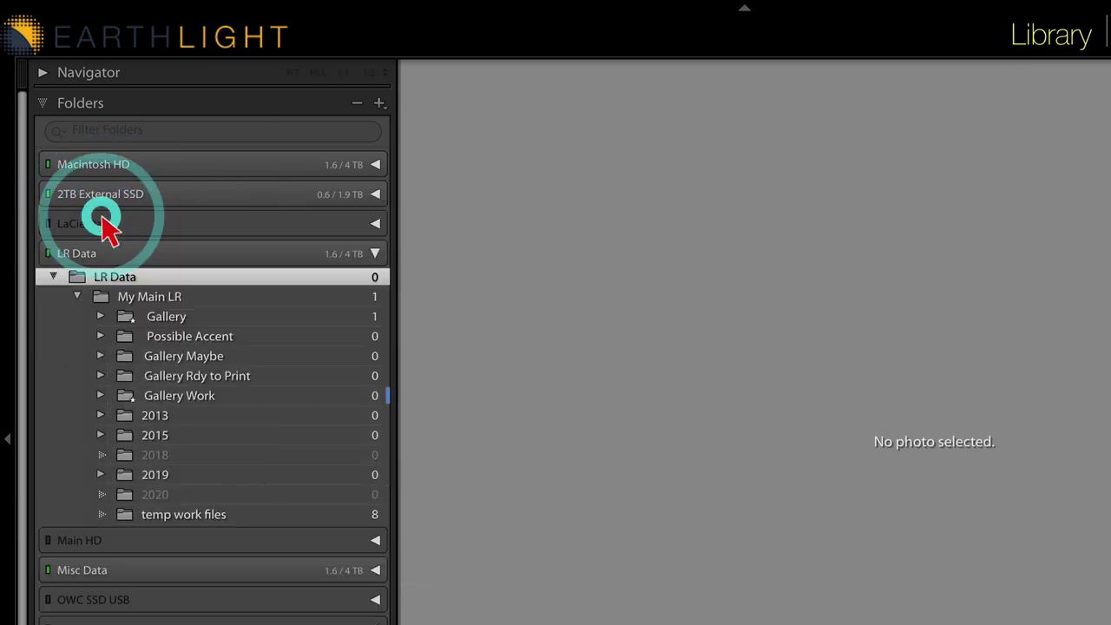
left_click(376, 195)
Hide the parent folders 2TB External SSD and LR Data so their subfolders move up a level.
right_click(108, 222)
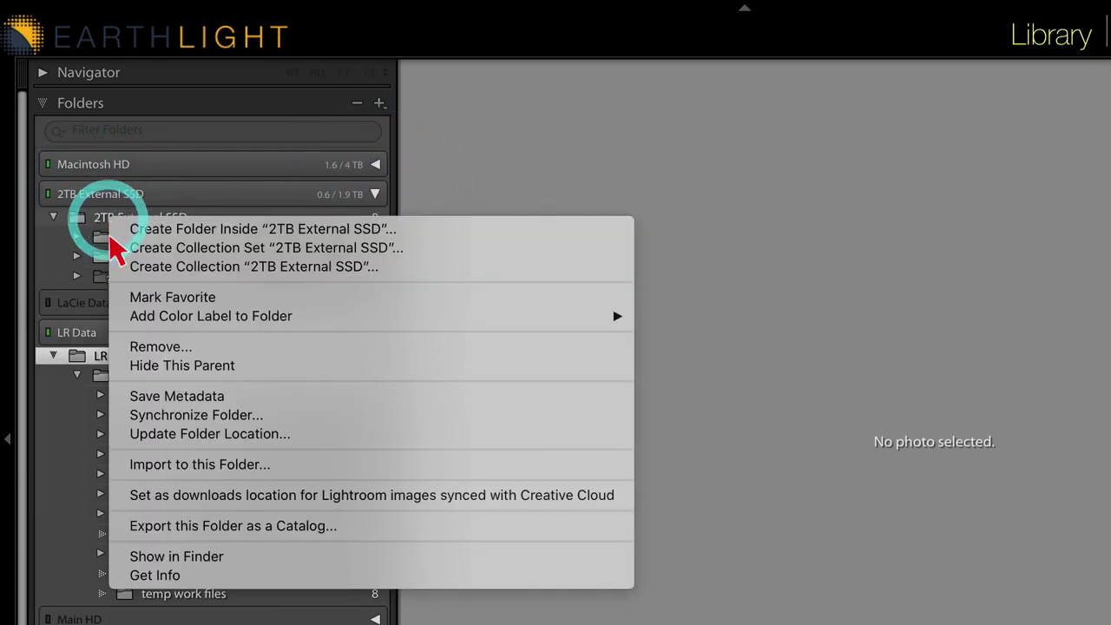
left_click(157, 365)
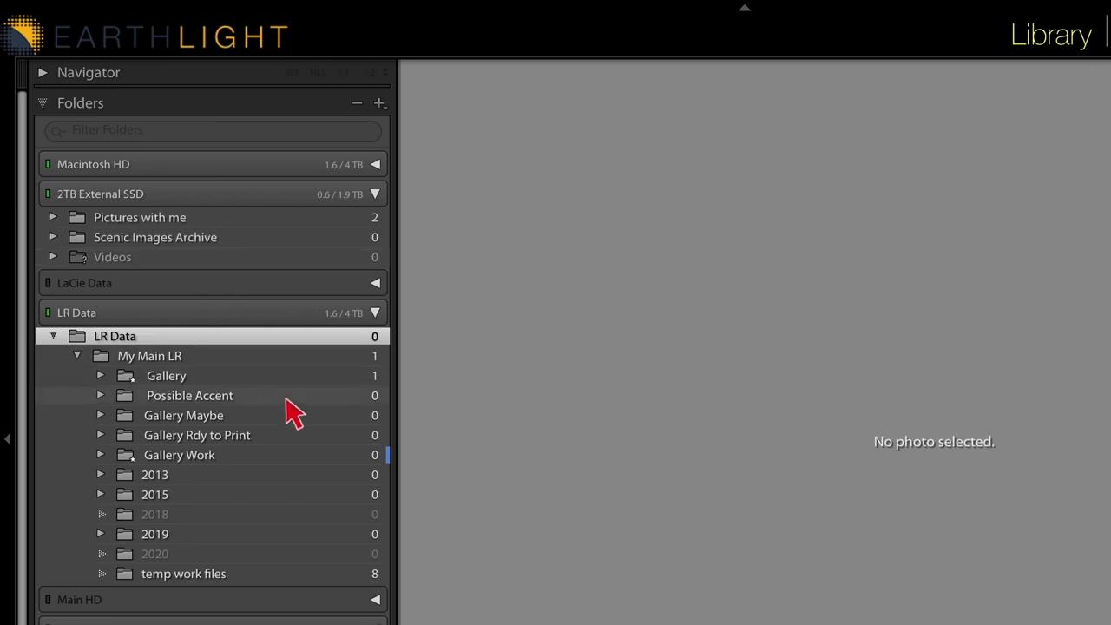
right_click(110, 341)
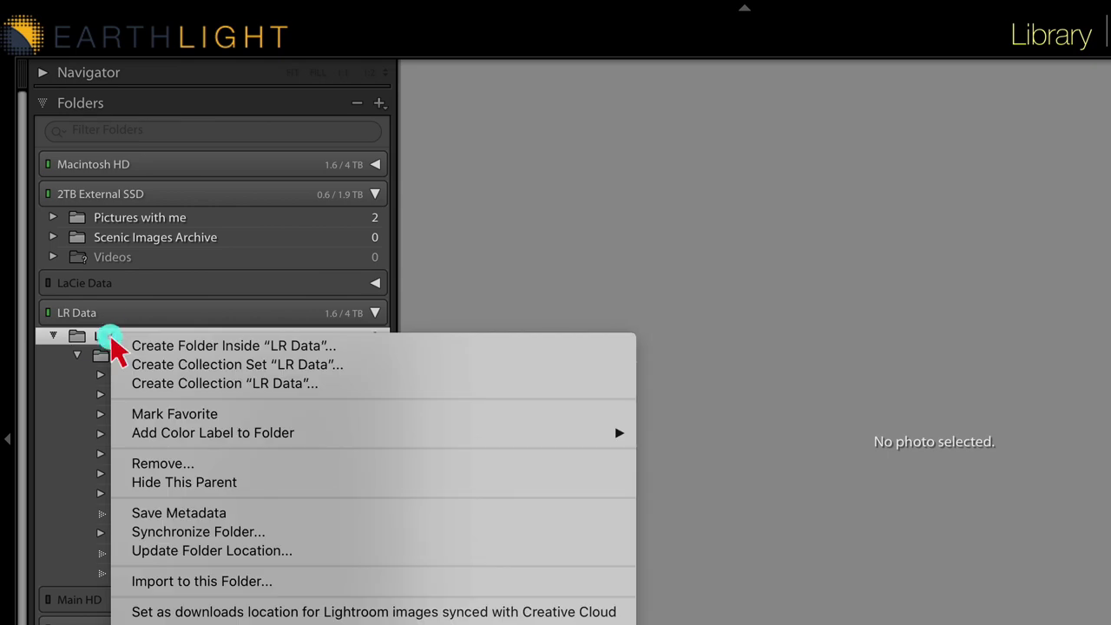
left_click(185, 484)
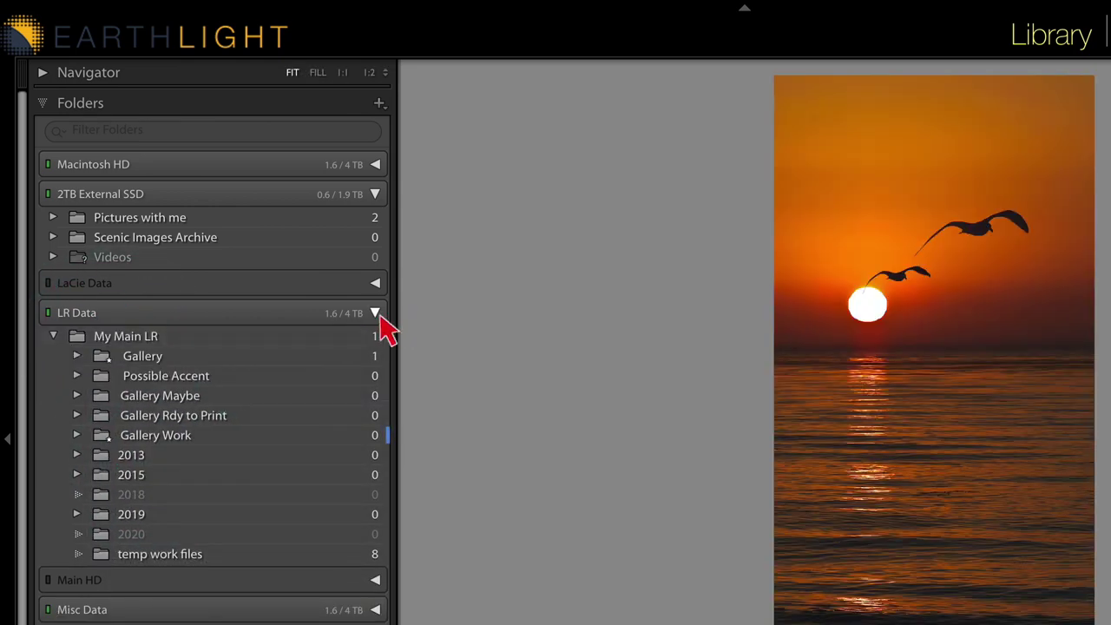
Collapse and expand the LR Data drive's folder list several times.
left_click(375, 312)
left_click(375, 312)
double_click(235, 313)
left_click(236, 313)
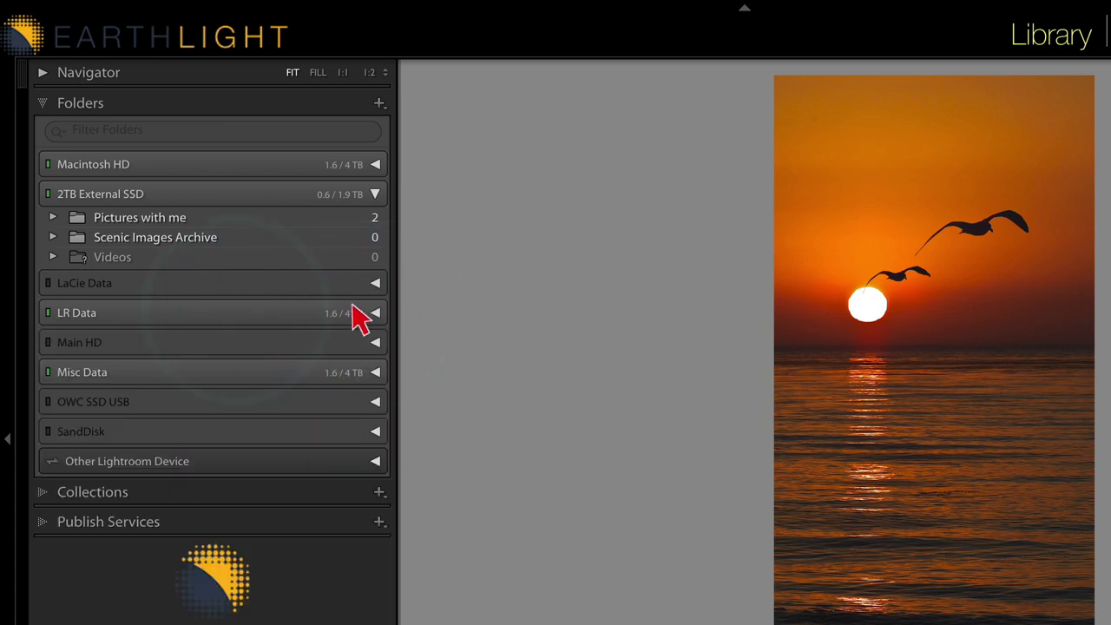
left_click(377, 315)
left_click(377, 314)
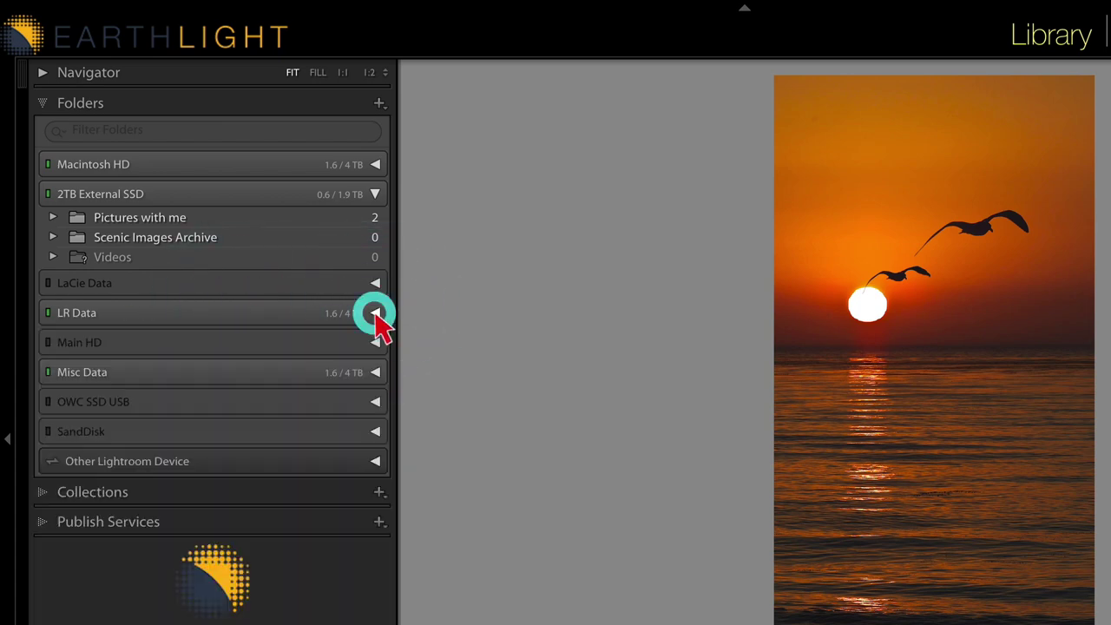
left_click(178, 316)
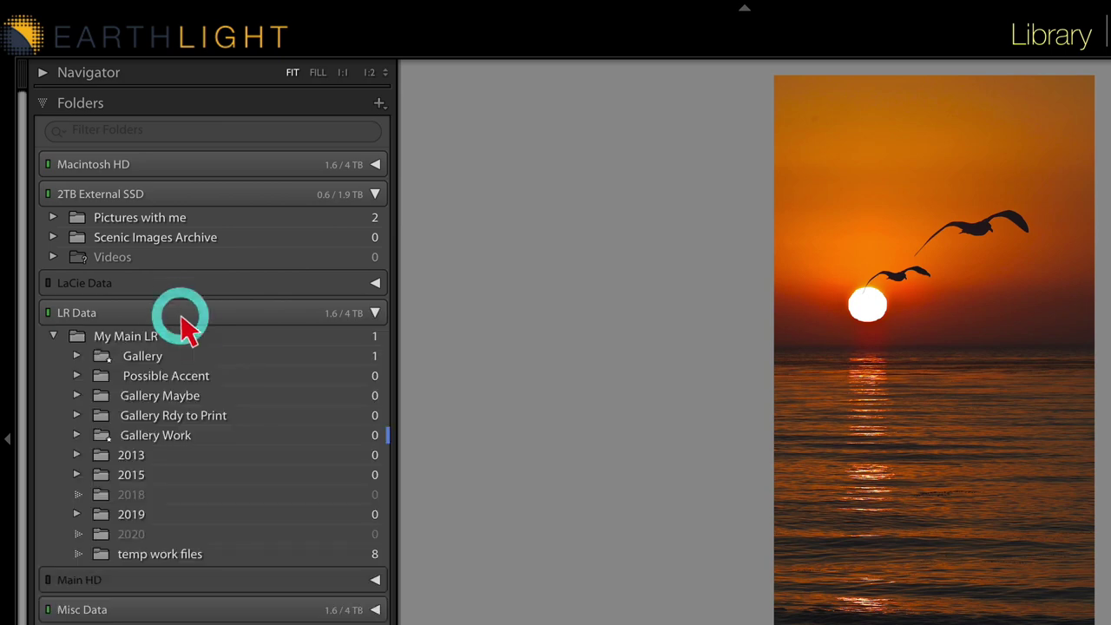
left_click(233, 315)
left_click(376, 314)
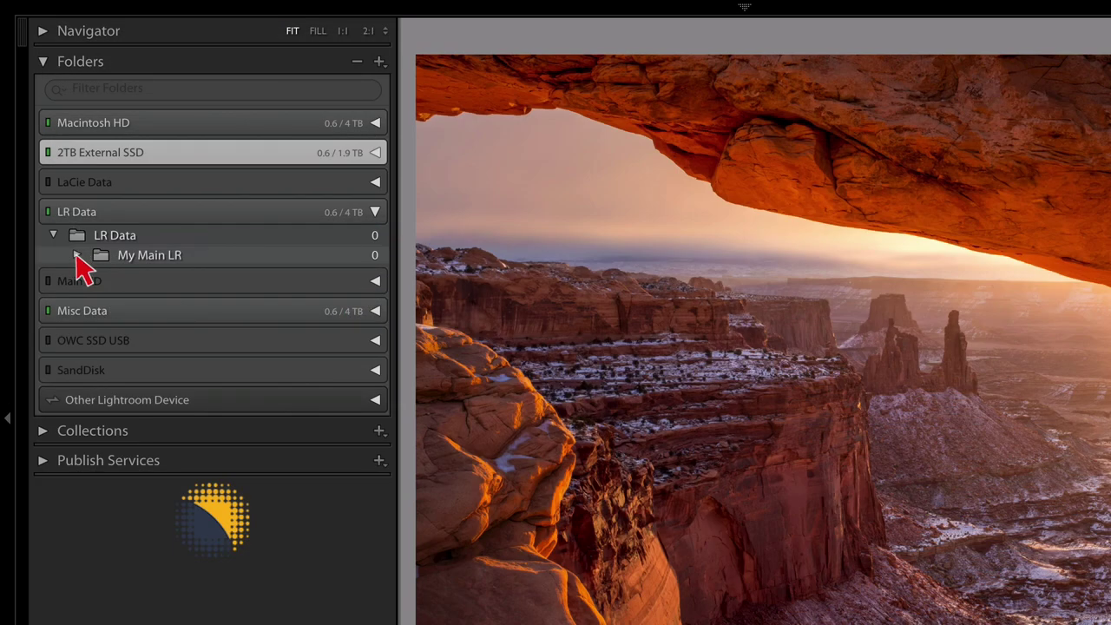
Expand My Main LR and its Gallery Maybe subfolder, and collapse and reopen My Main LR.
left_click(77, 255)
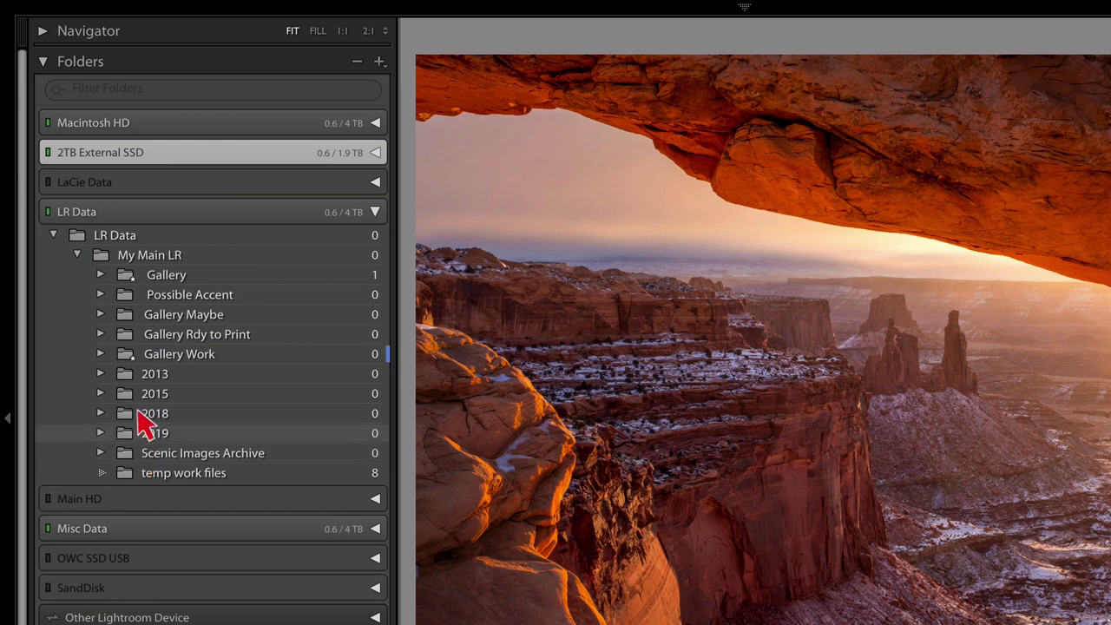
left_click(100, 314)
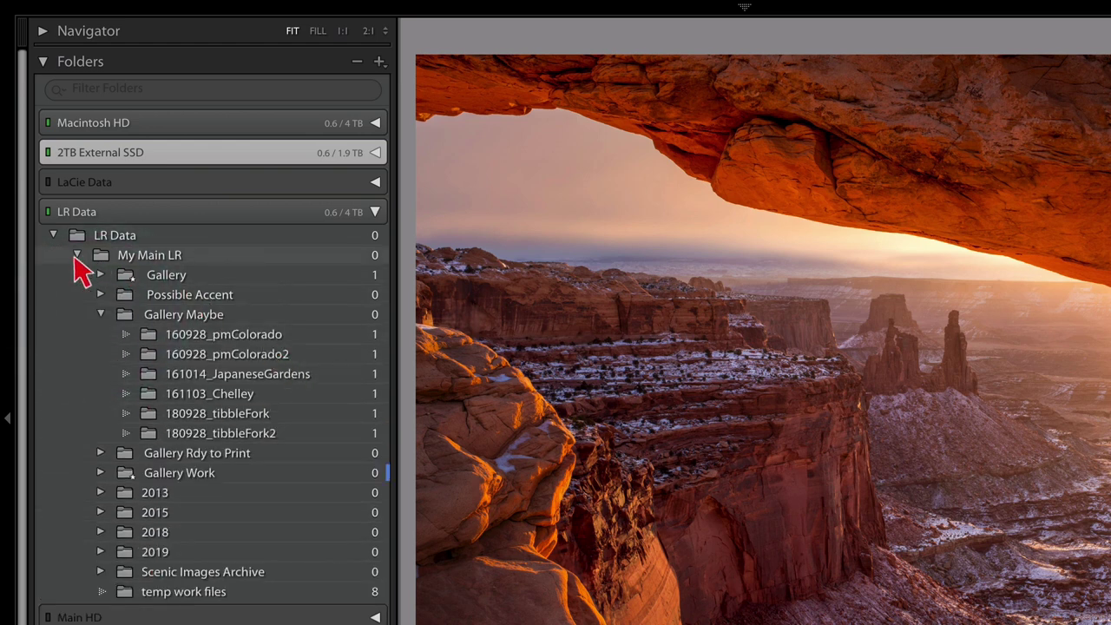
left_click(76, 256)
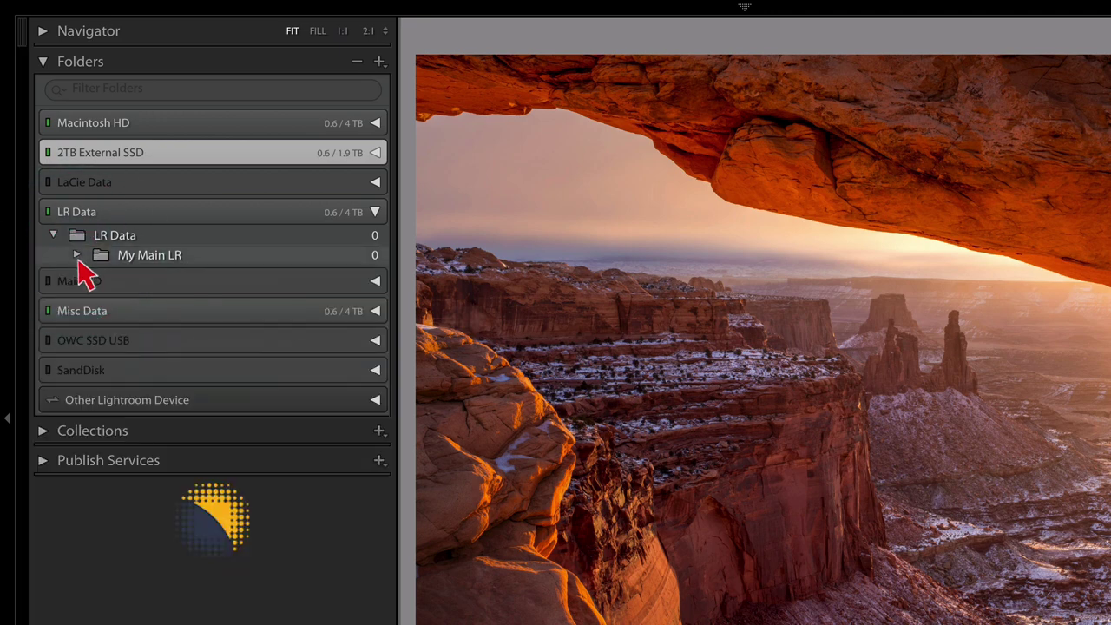
left_click(77, 255)
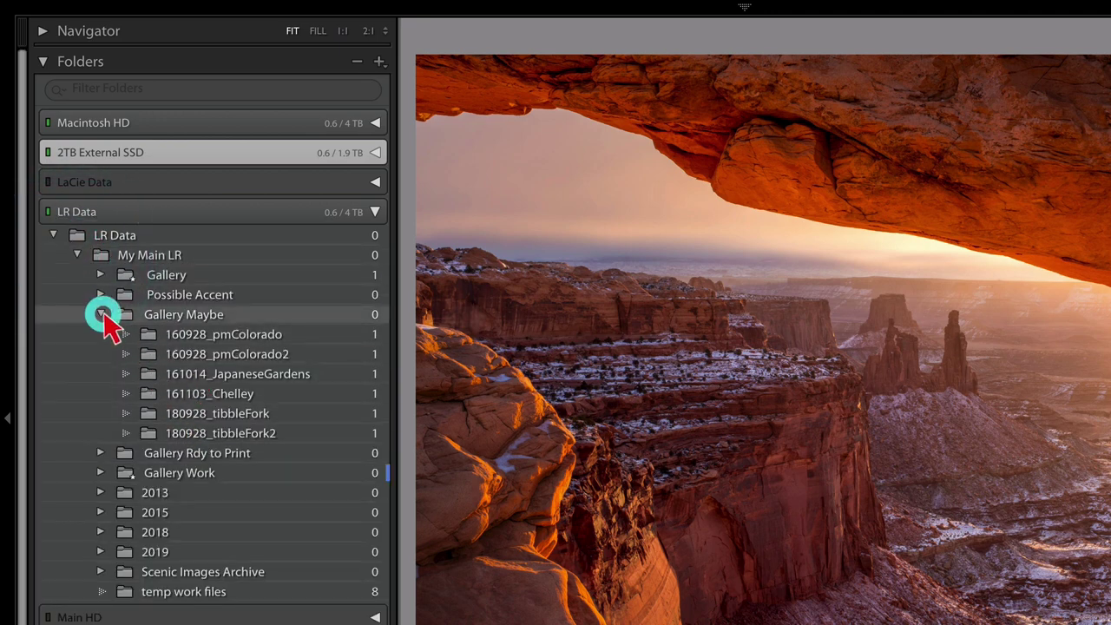
Collapse Gallery Maybe and My Main LR, reopen My Main LR with every nested subfolder expanded, and look through the full hierarchy.
left_click(102, 314)
left_click(76, 255)
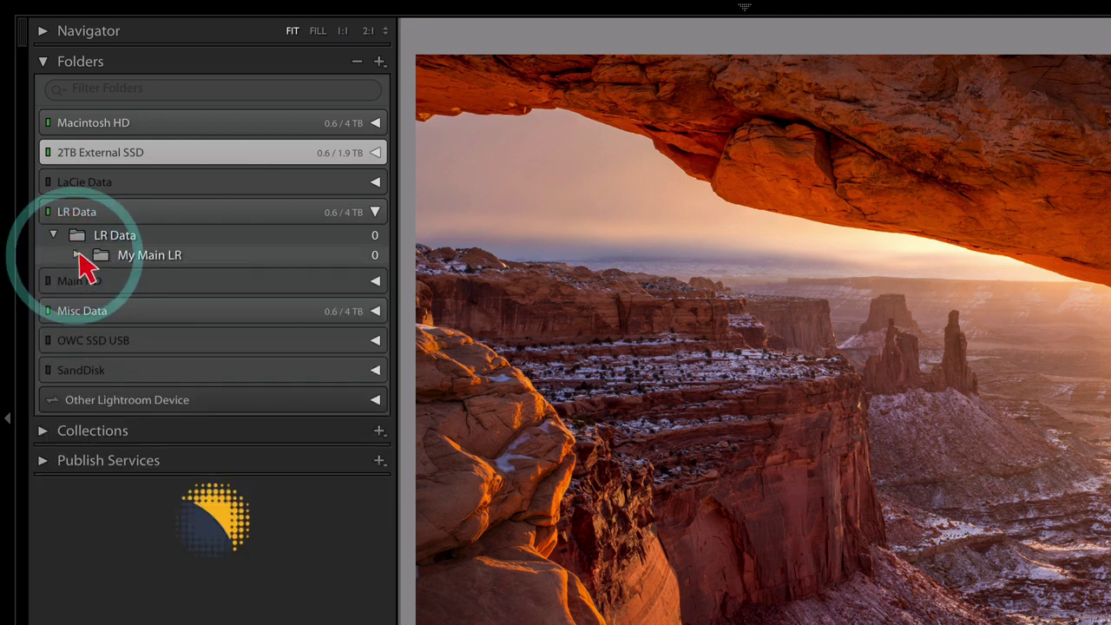
left_click(77, 255)
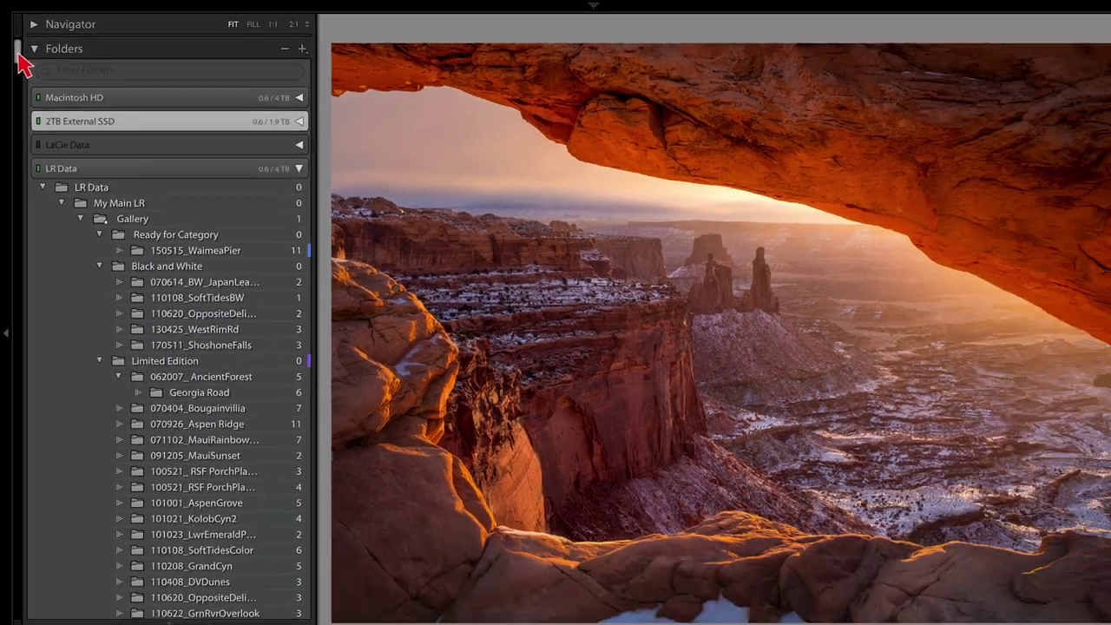
left_click_drag(27, 76, 29, 399)
left_click_drag(19, 295, 22, 54)
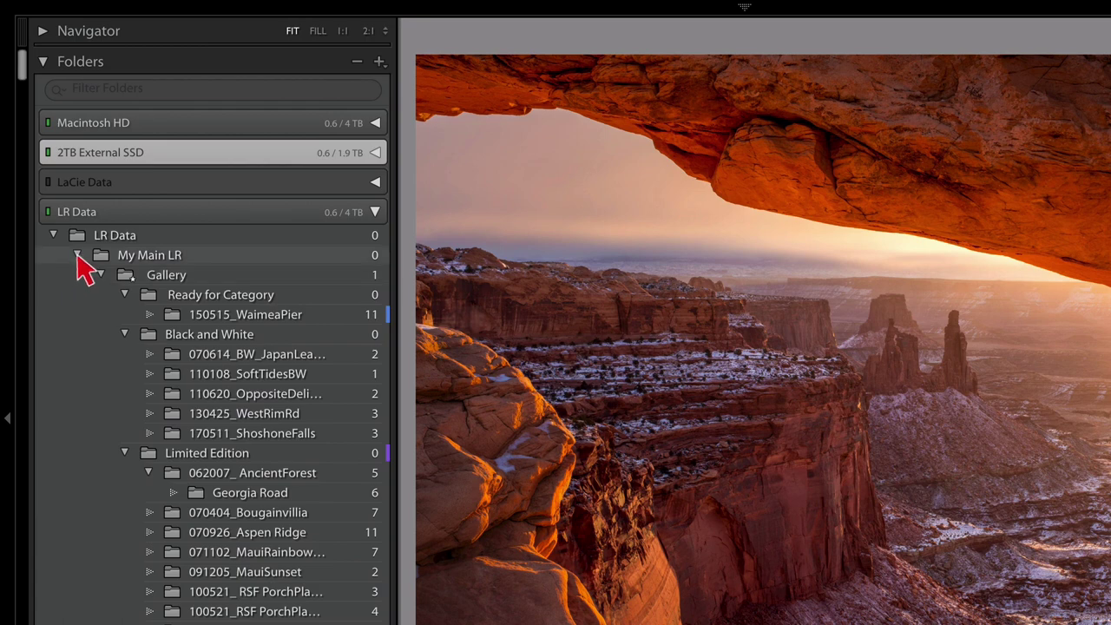
Collapse My Main LR including all nested levels, and reopen it with only Gallery Maybe and Gallery Work expanded.
left_click(76, 255)
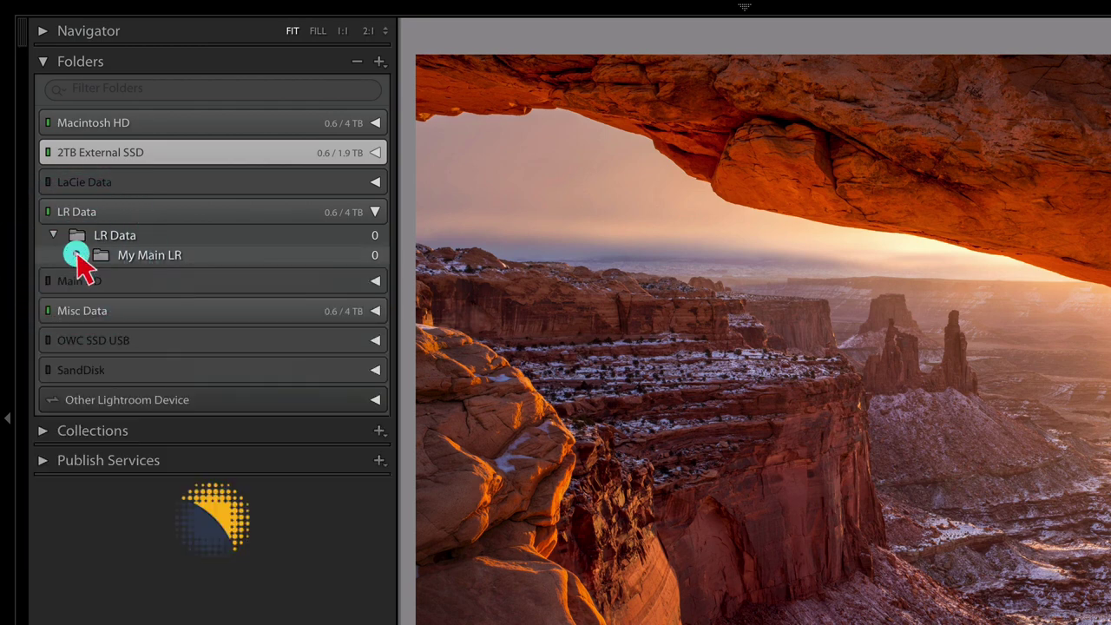
left_click(77, 255)
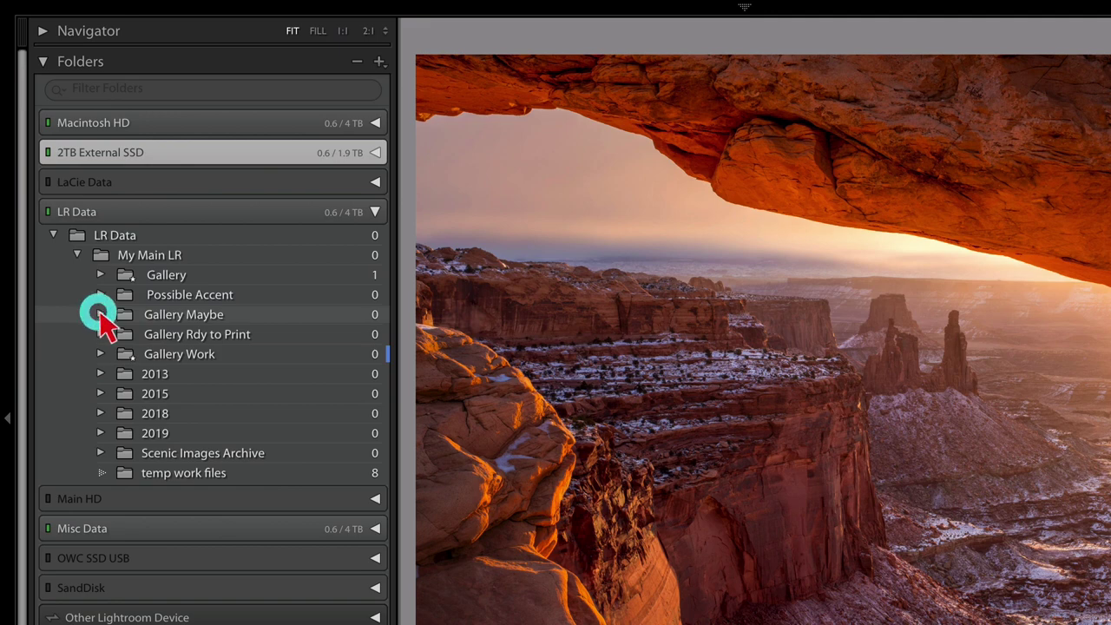
left_click(100, 314)
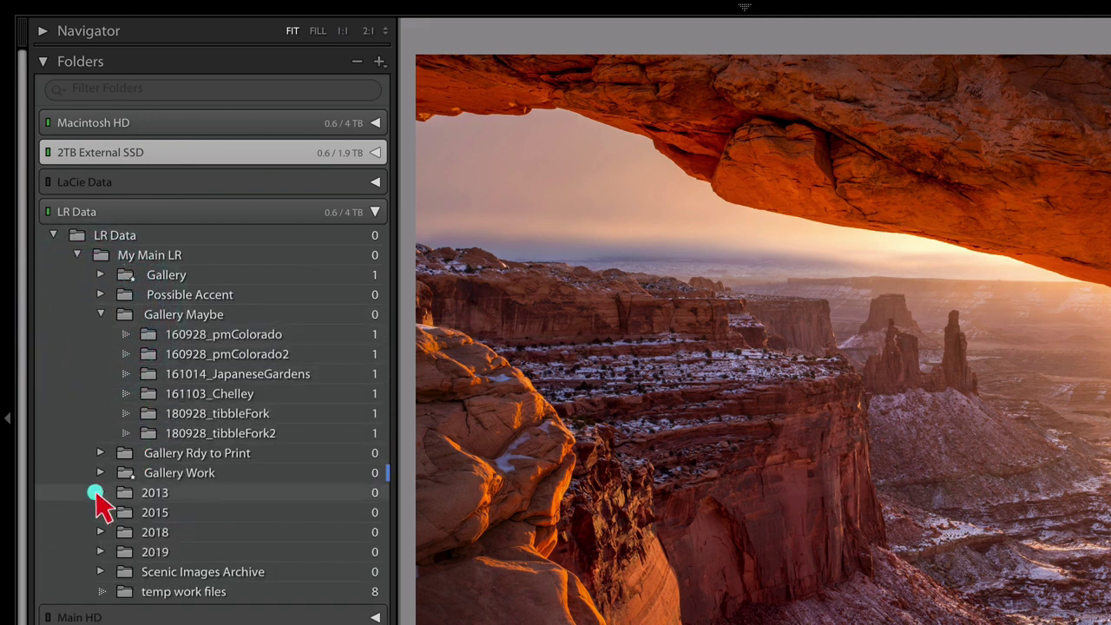
left_click(97, 493)
left_click(100, 473)
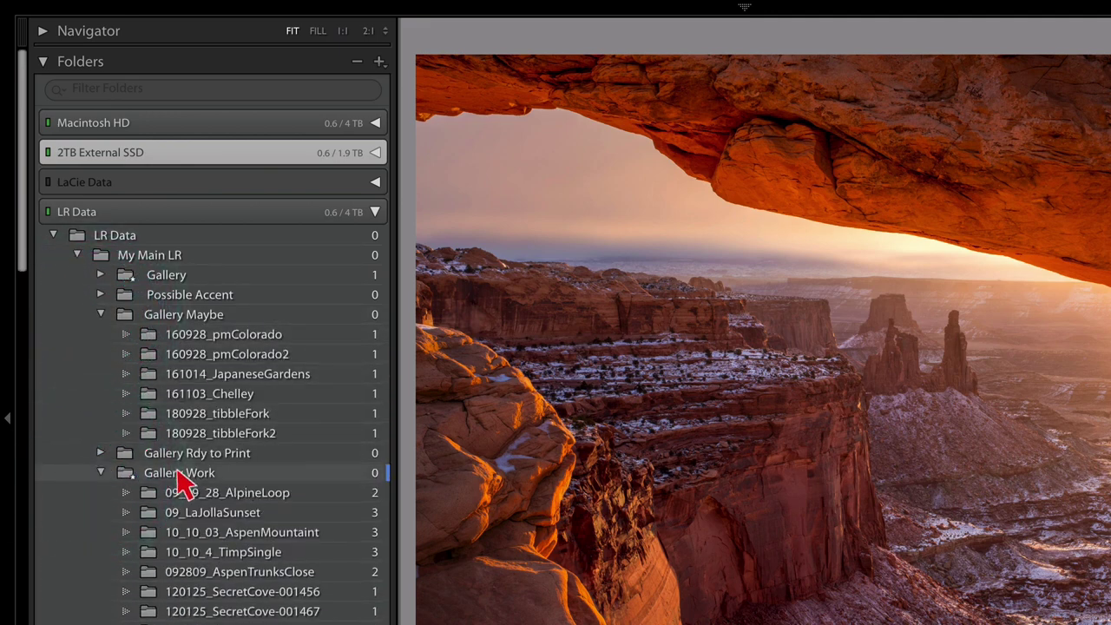
scroll(148, 483, "down", 4)
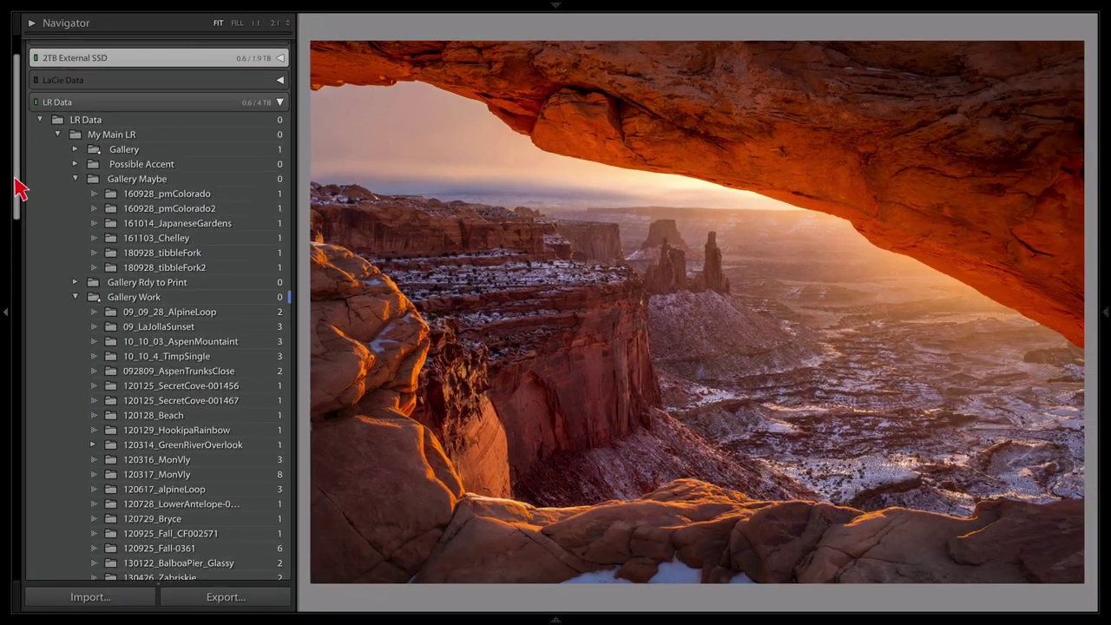
left_click_drag(15, 181, 33, 488)
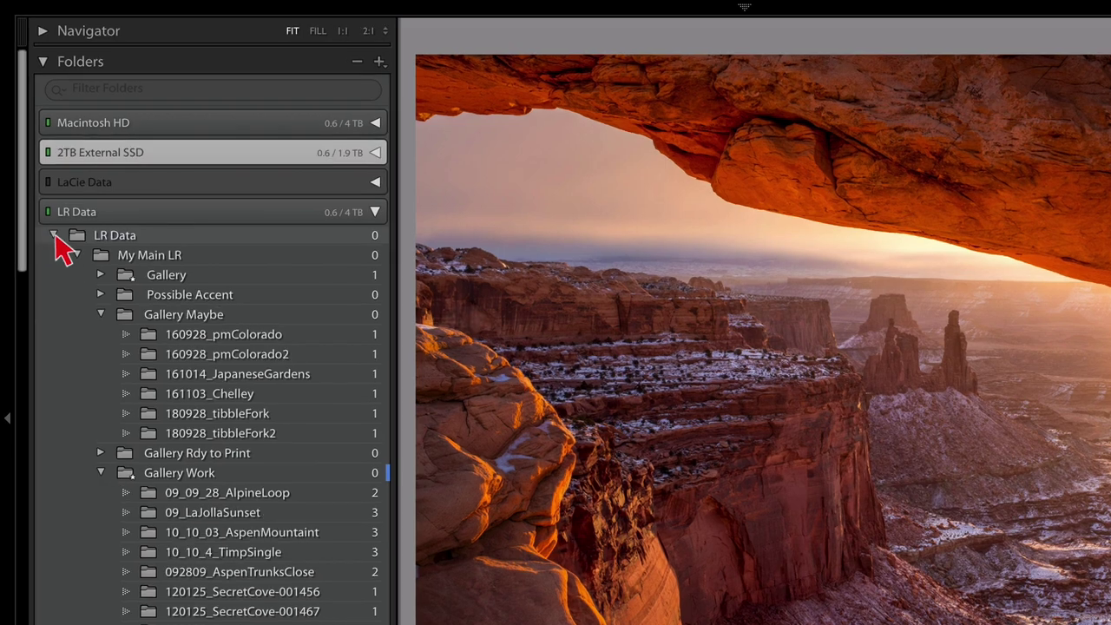
Collapse the LR Data parent folder with all its nested subfolders and reopen it down to My Main LR.
left_click(39, 175)
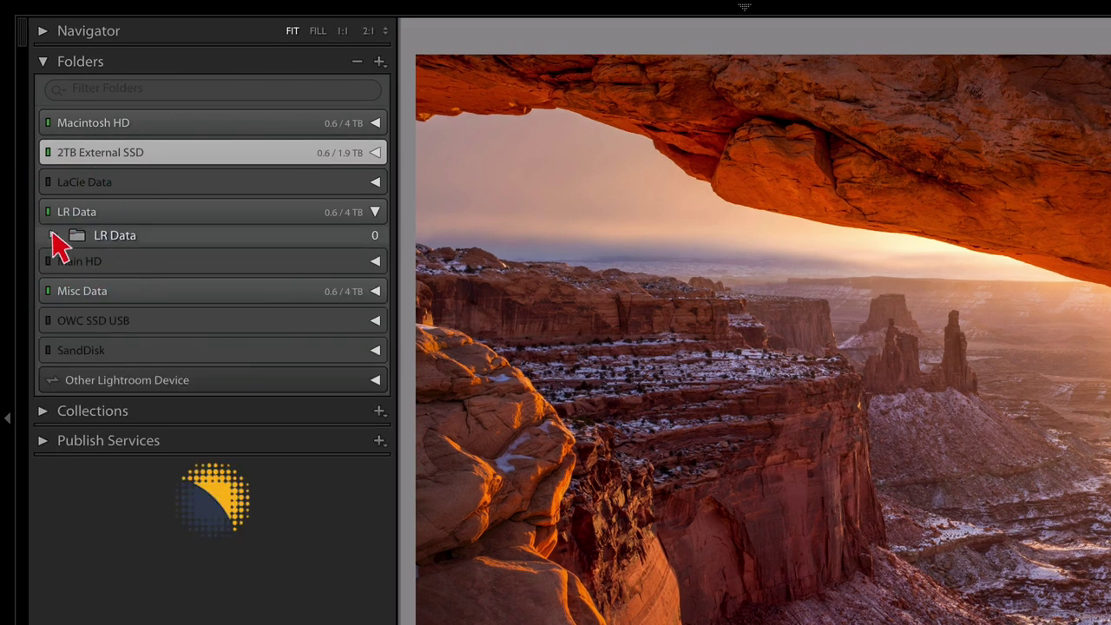
left_click(53, 236)
left_click(76, 256)
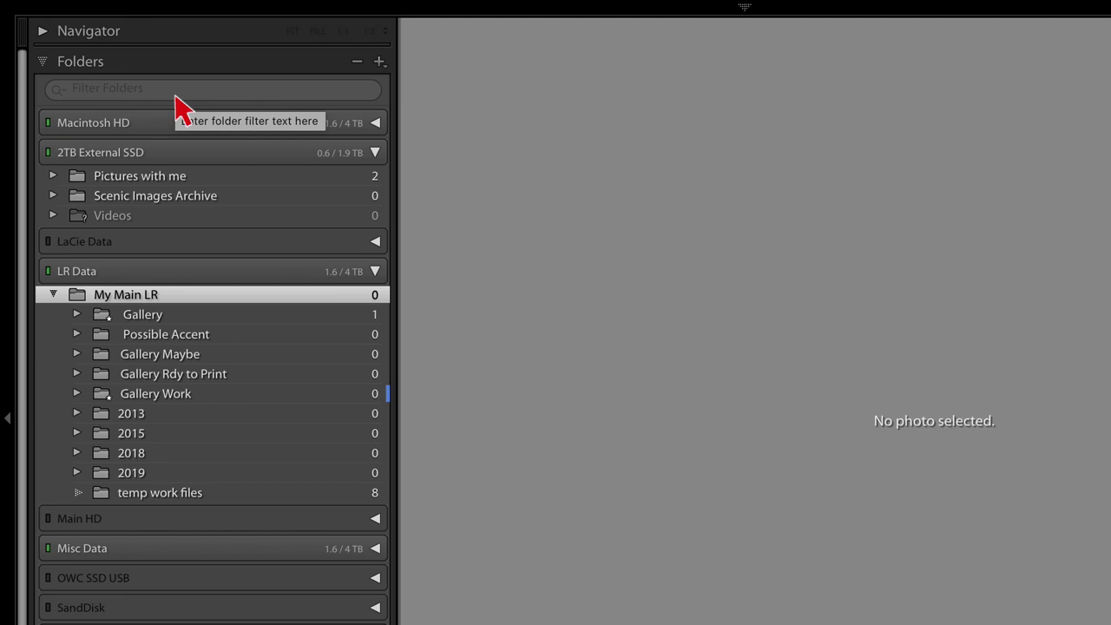
Filter the folder list by 1801, and replace that filter text with badwater.
left_click(130, 94)
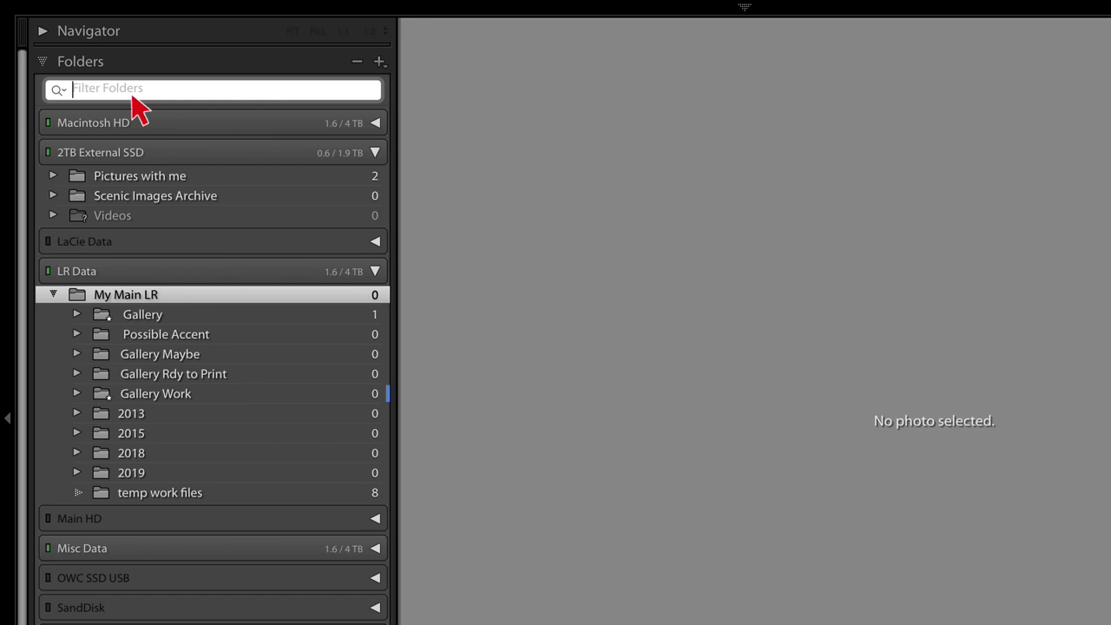
type("1801")
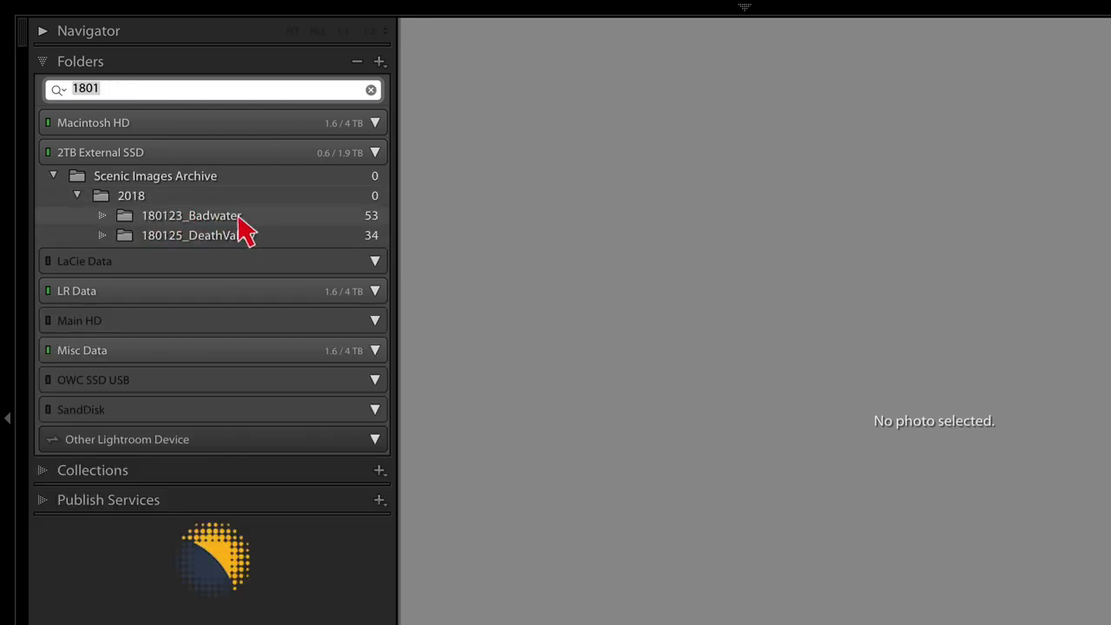
type("badwater")
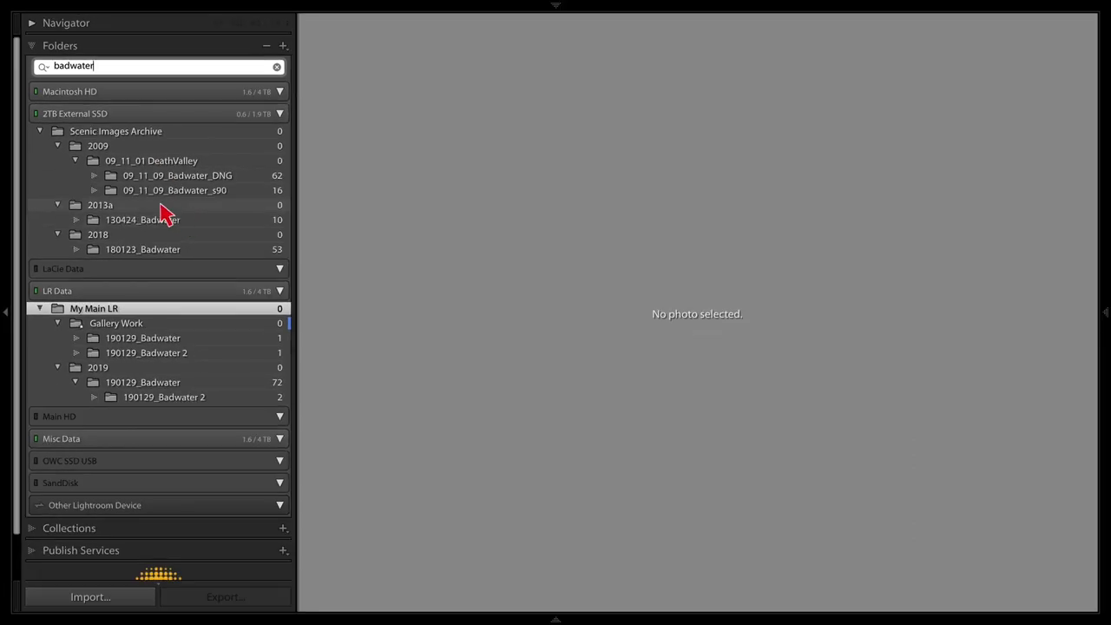
View the 09_11_09_Badwater_s90 folder and browse the photos of 09_11_09_Badwater_DNG in Grid view.
left_click(153, 193)
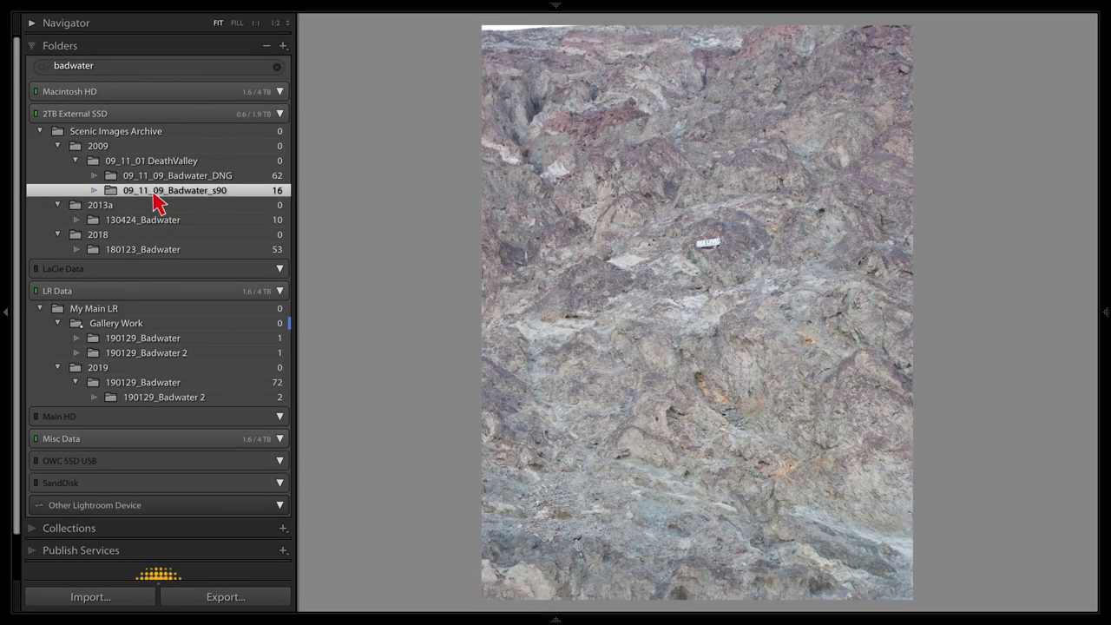
left_click(156, 176)
key("g")
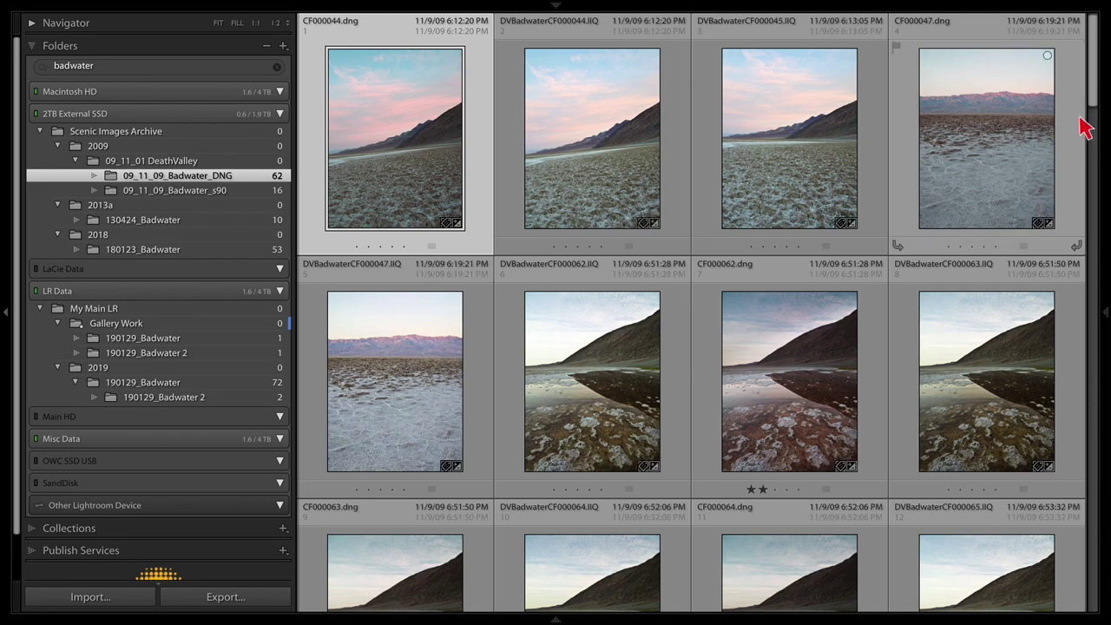
left_click_drag(1098, 113, 1092, 558)
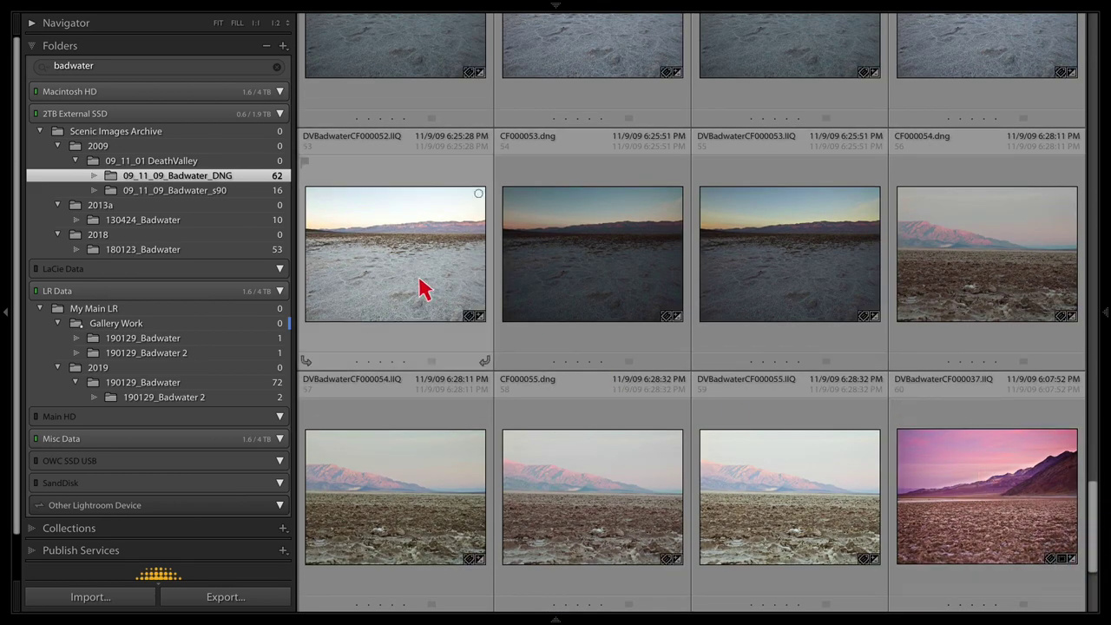
View 130424_Badwater with larger thumbnails, a single enlarged photo from 180123_Badwater, and the 190129_Badwater folder in Gallery Work.
left_click(169, 223)
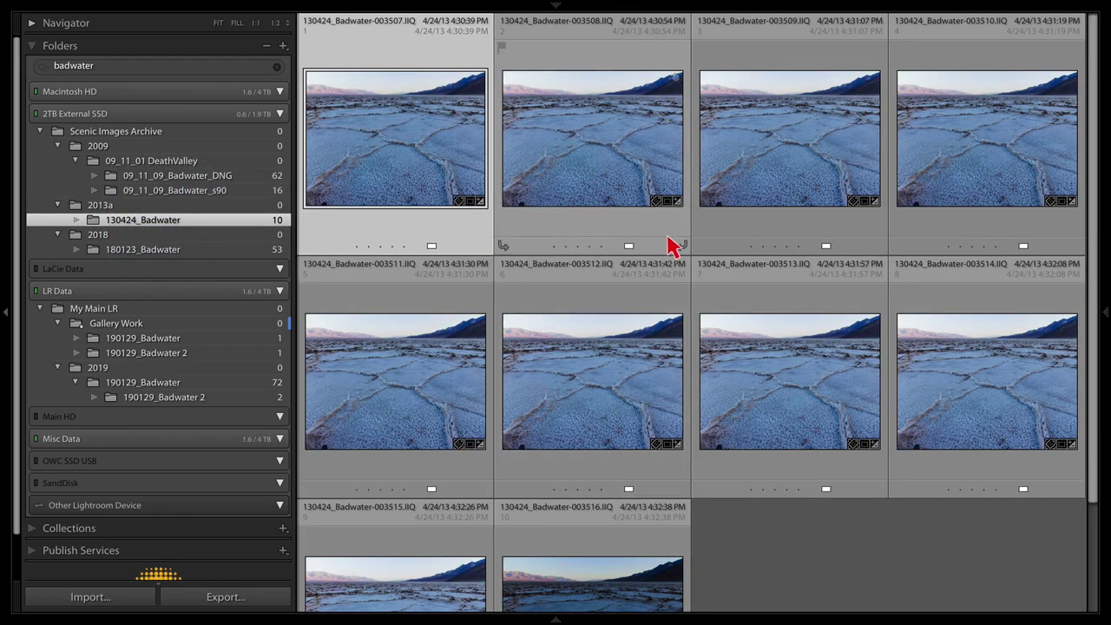
key("equal")
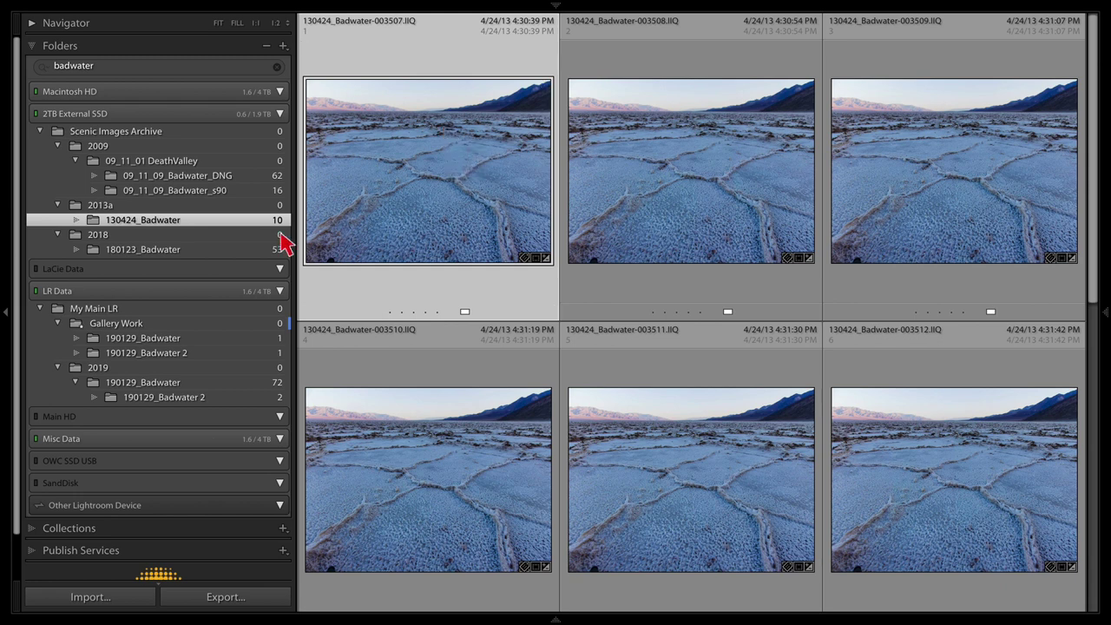
left_click(137, 252)
double_click(459, 217)
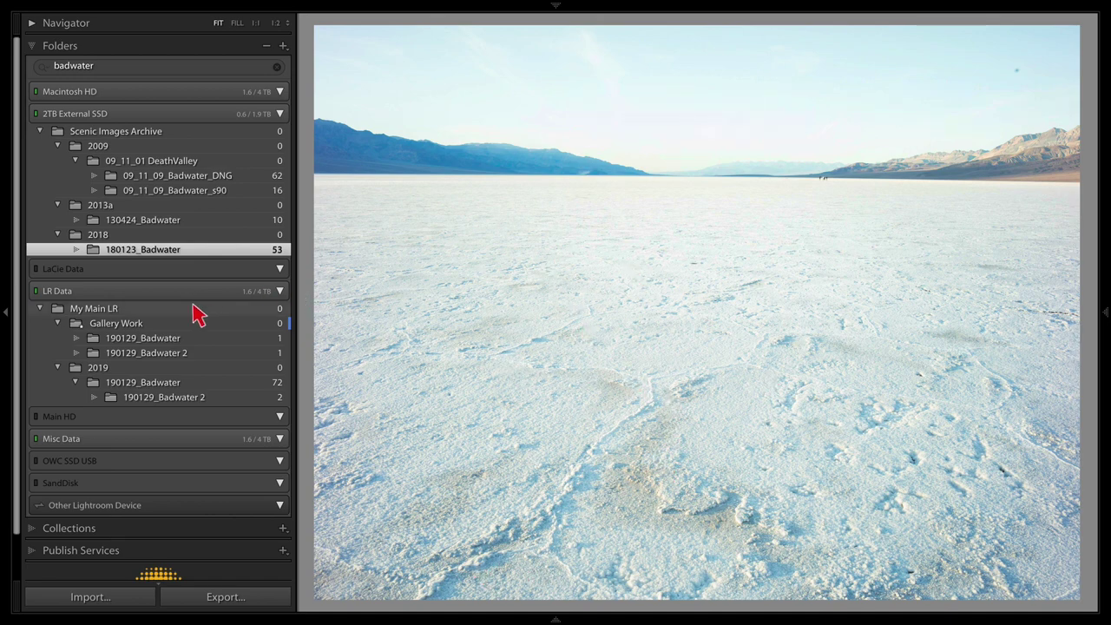
left_click(173, 340)
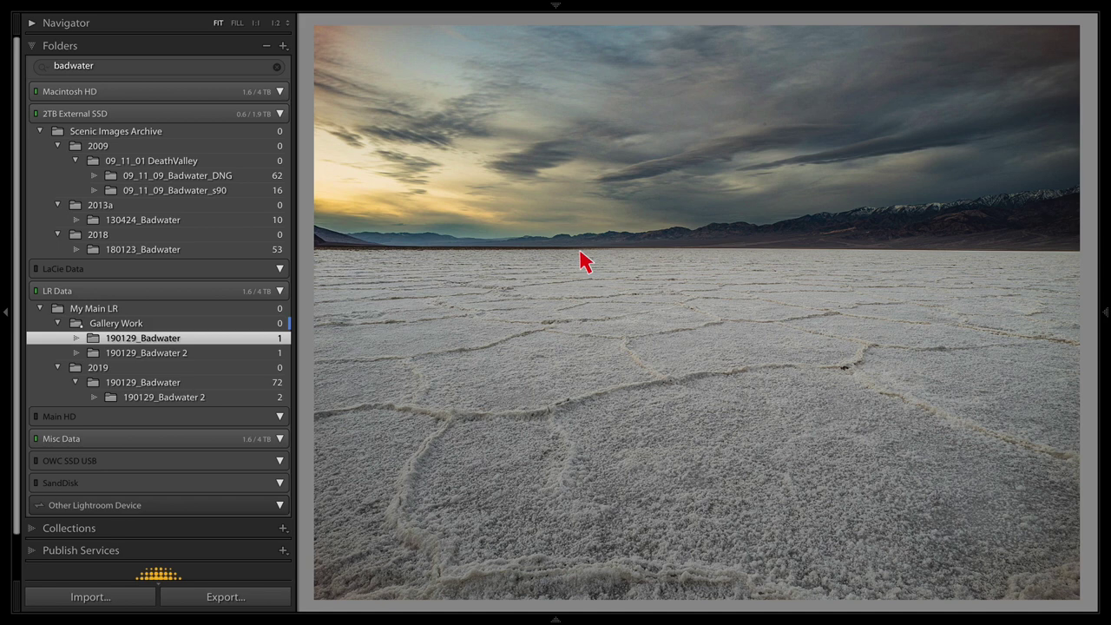
Clear the badwater folder filter and collapse the Gallery Work folder.
left_click(117, 67)
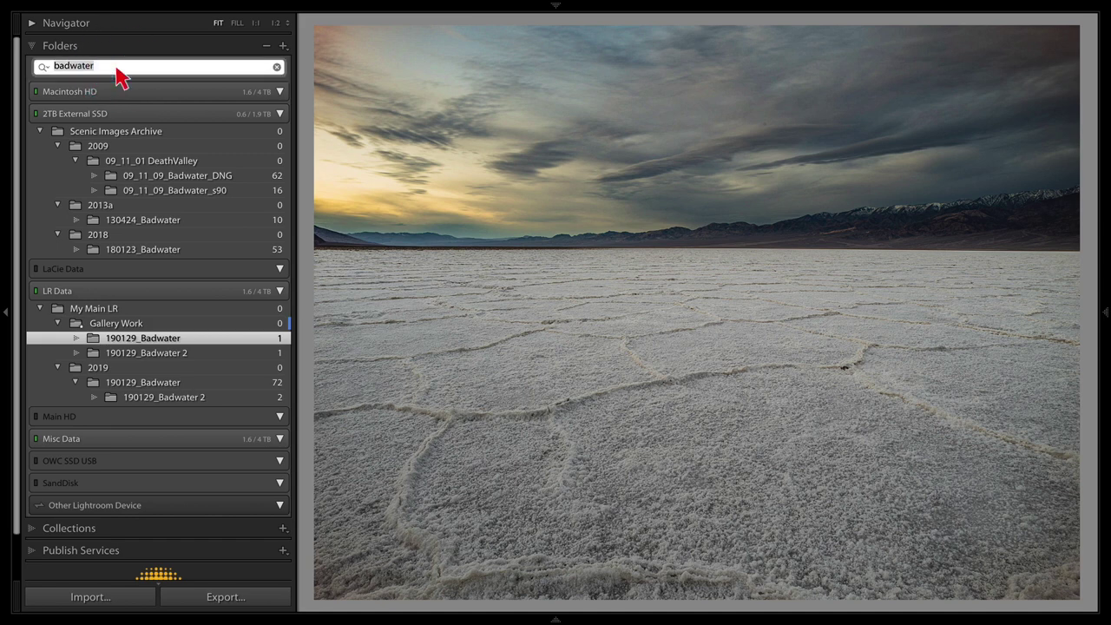
key("BackSpace")
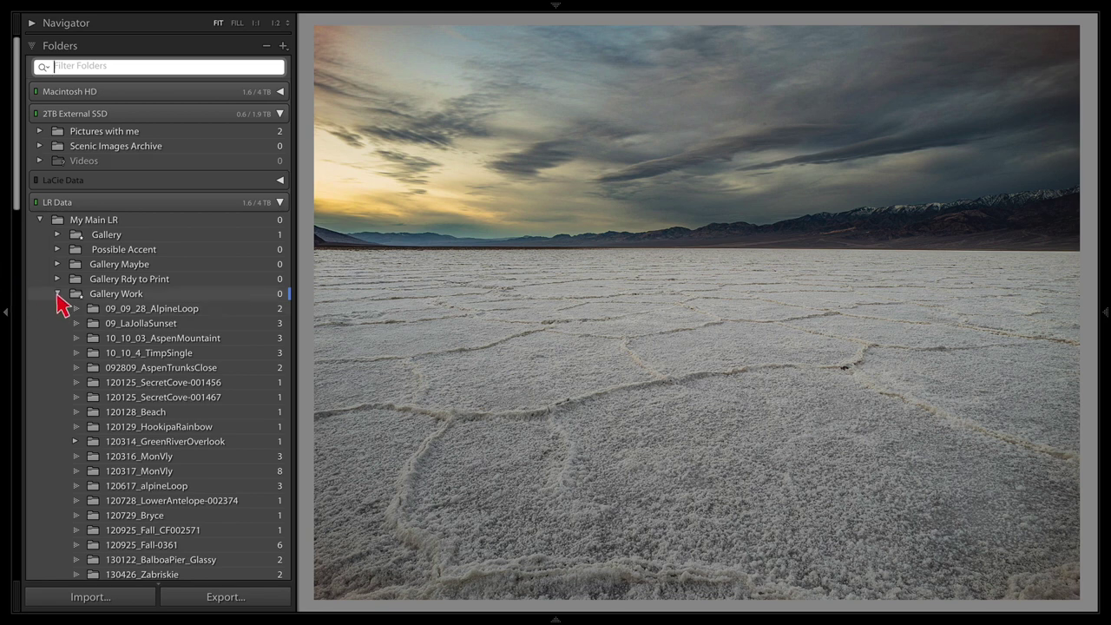
left_click(58, 295)
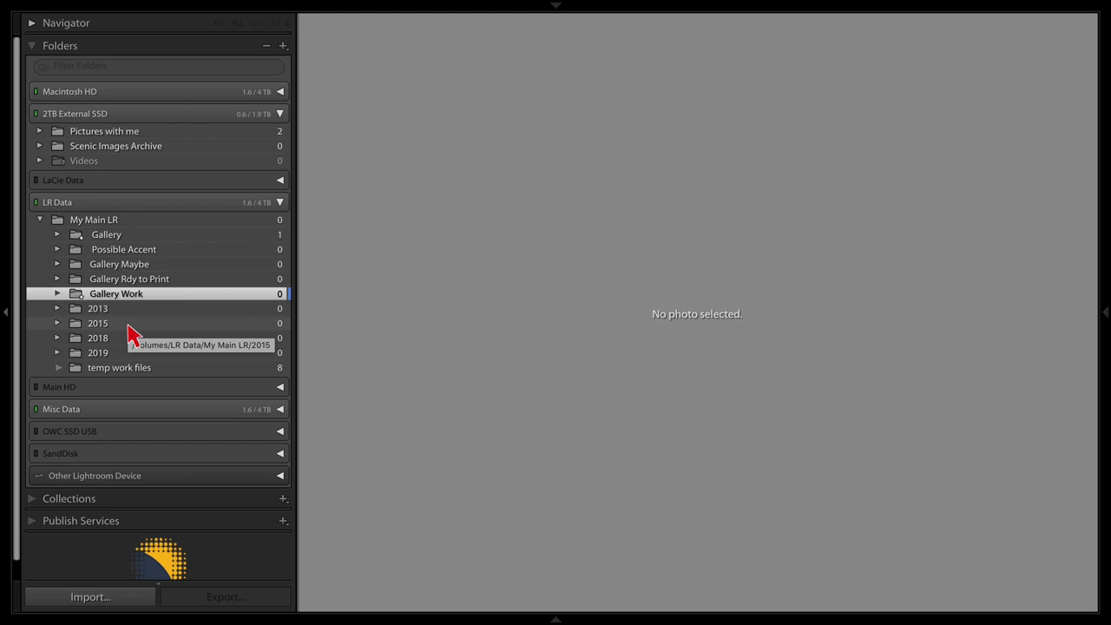
Expand the 2015 folder in My Main LR, reveal its 150729_deadHorse subfolder in Finder, and open that folder there.
left_click(59, 326)
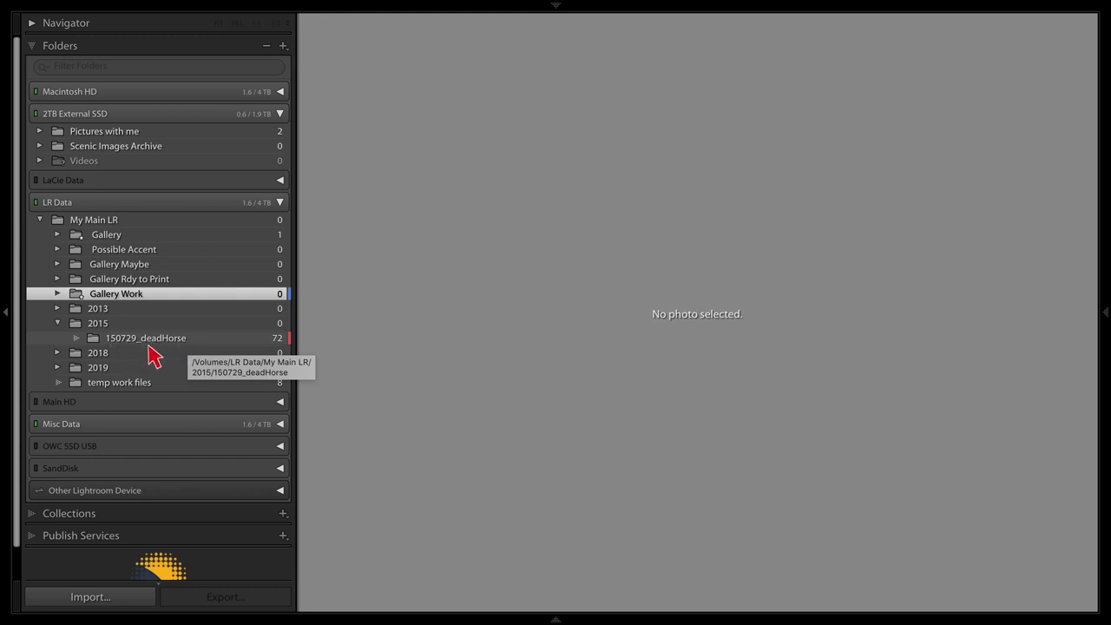
right_click(89, 338)
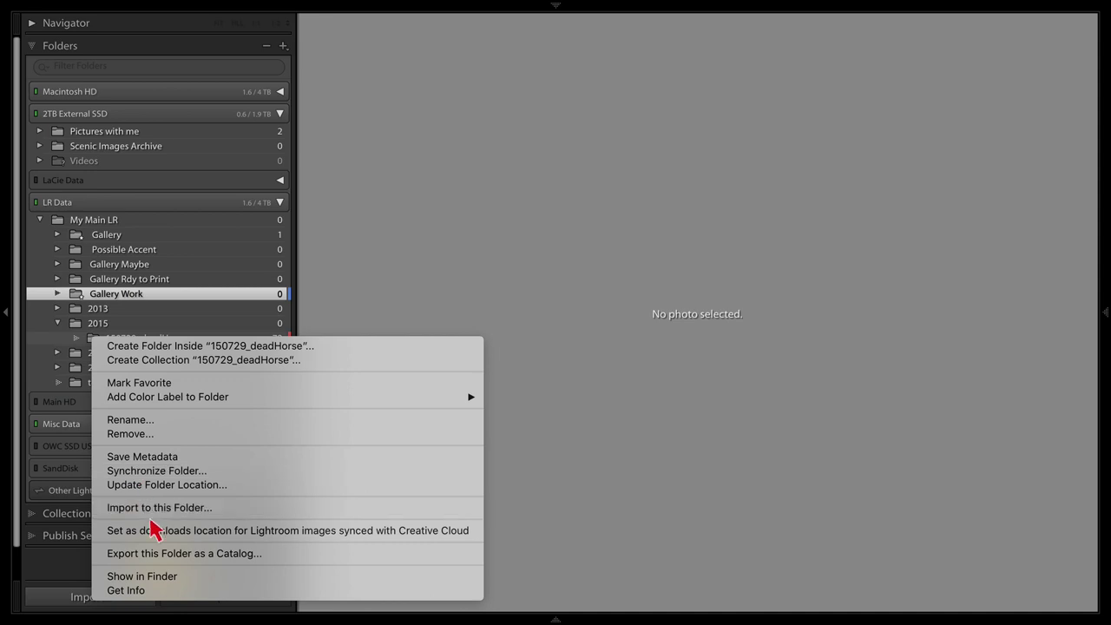
left_click(162, 576)
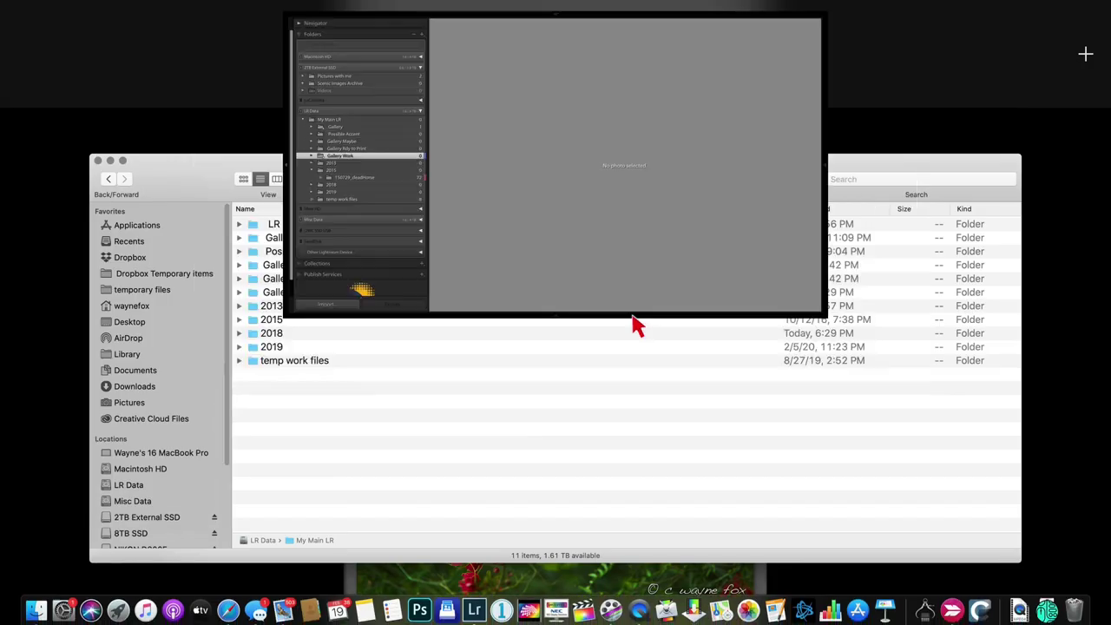
key("ctrl+Up")
left_click(568, 278)
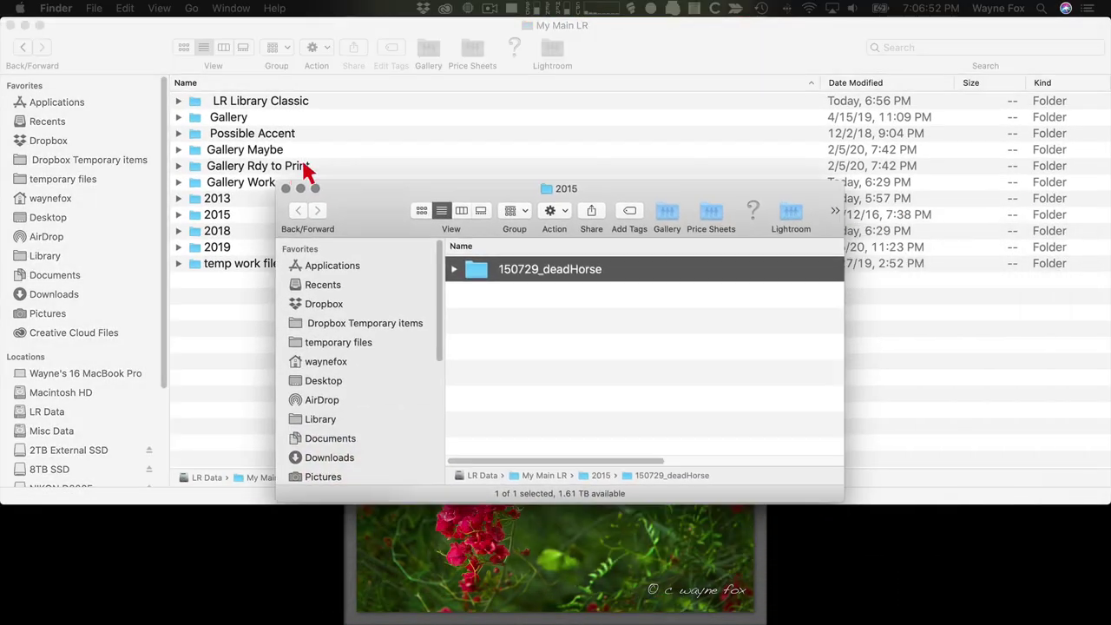
left_click_drag(412, 217, 186, 102)
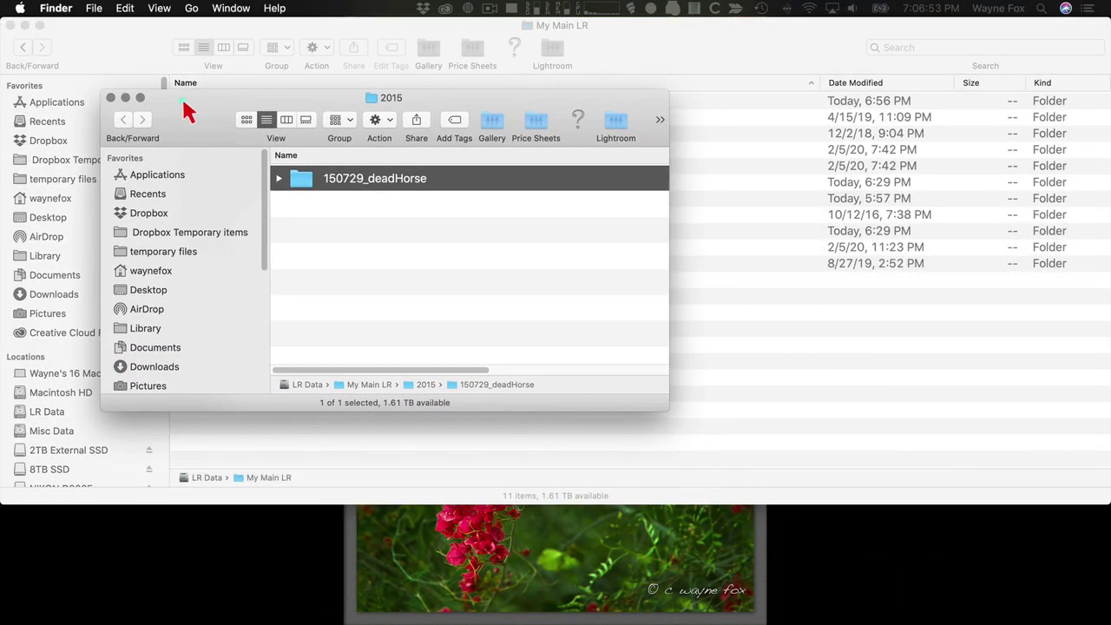
double_click(302, 182)
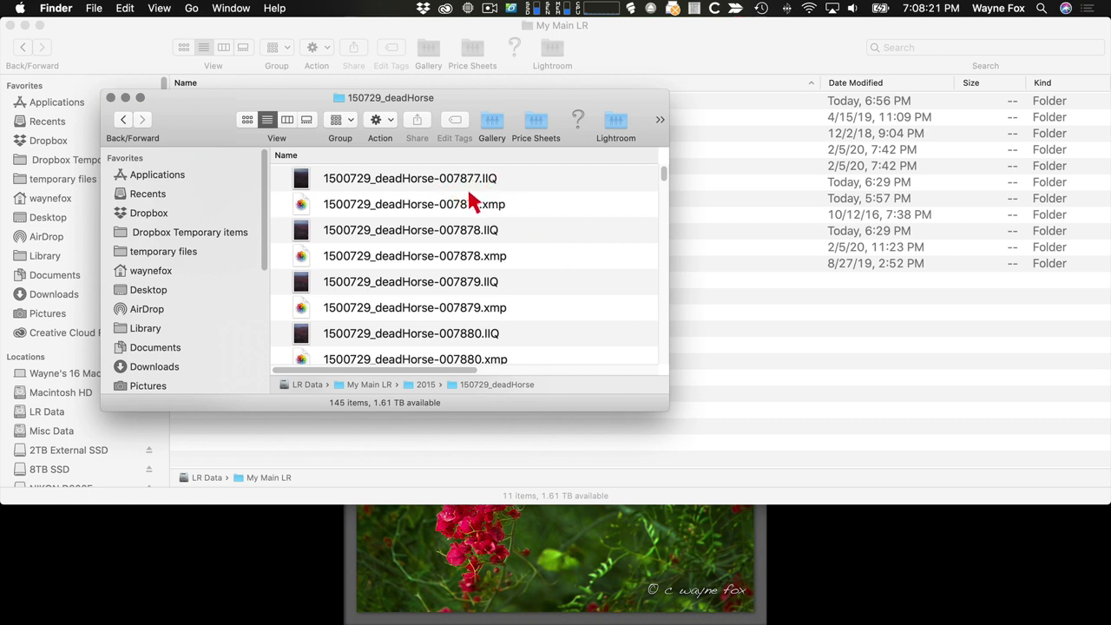
Switch back to Lightroom, collapse the 2015 folder, and expand Scenic Images Archive on the 2TB External SSD to review its subfolders.
key("super+Tab")
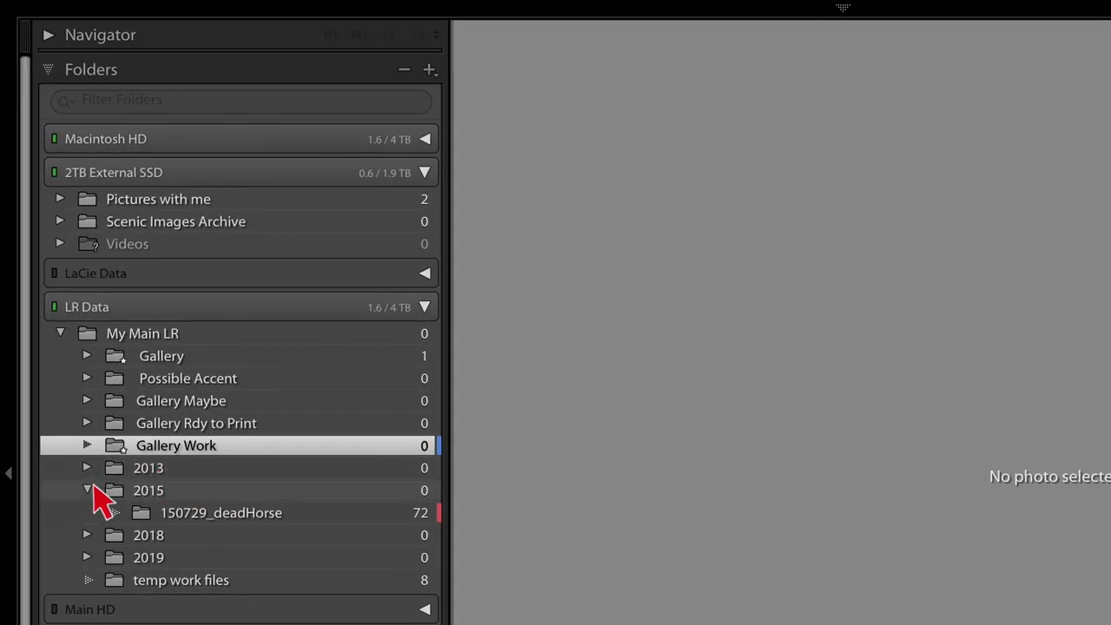
left_click(87, 490)
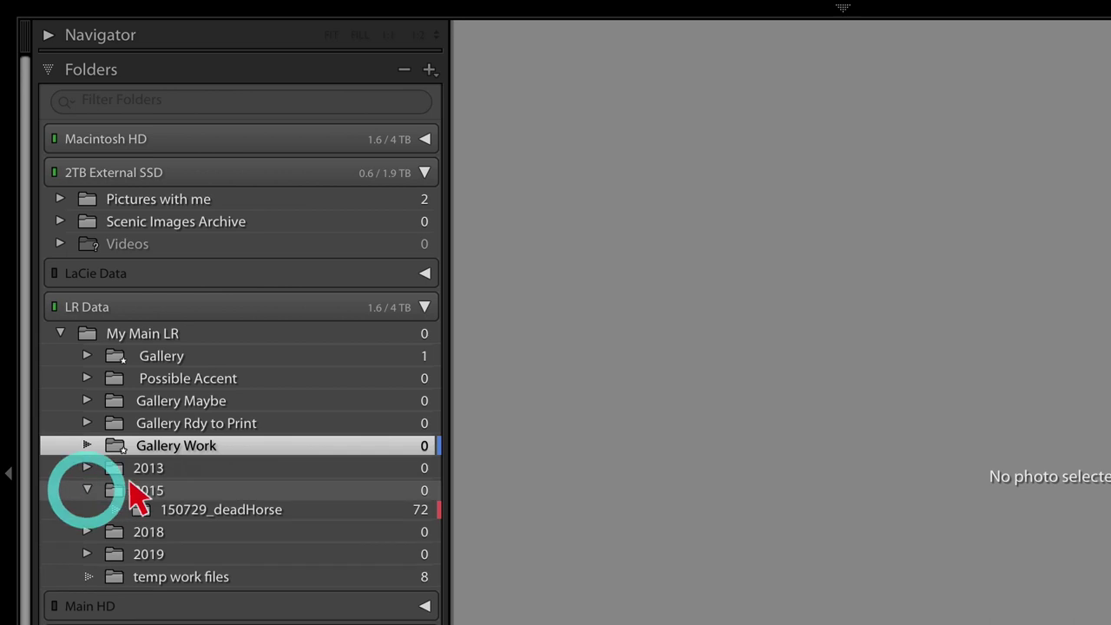
left_click(60, 222)
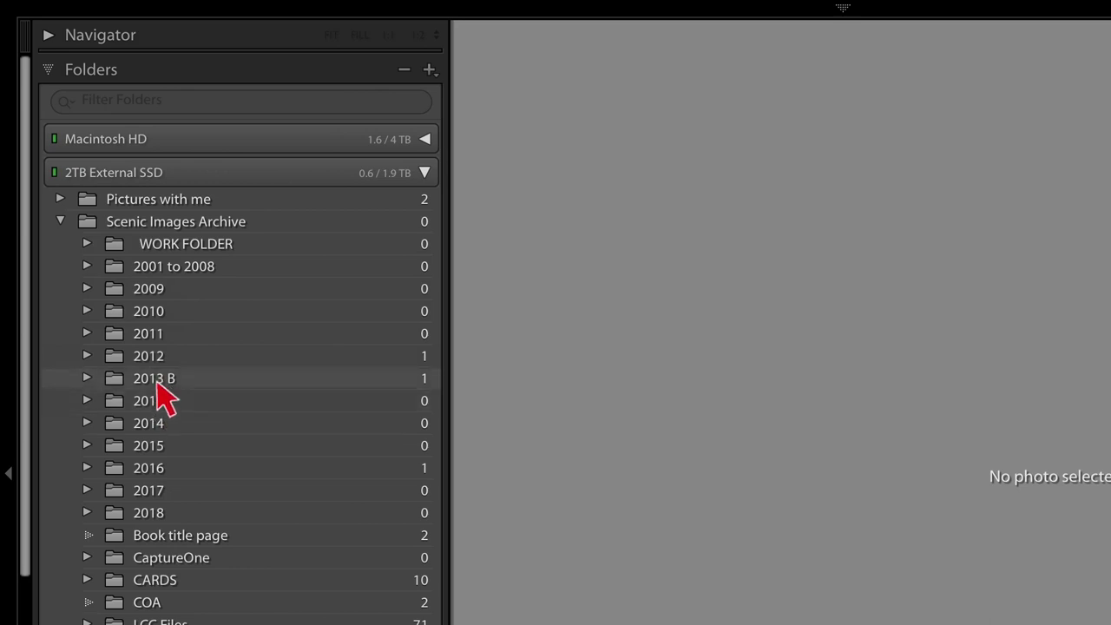
scroll(20, 509, "down", 10)
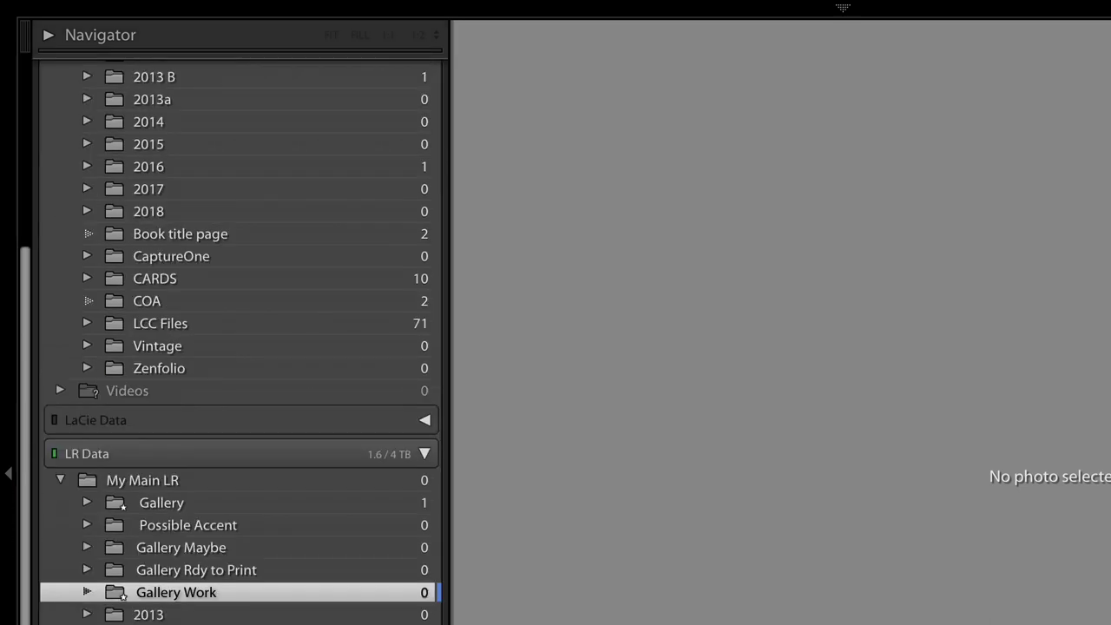
left_click_drag(24, 618, 9, 313)
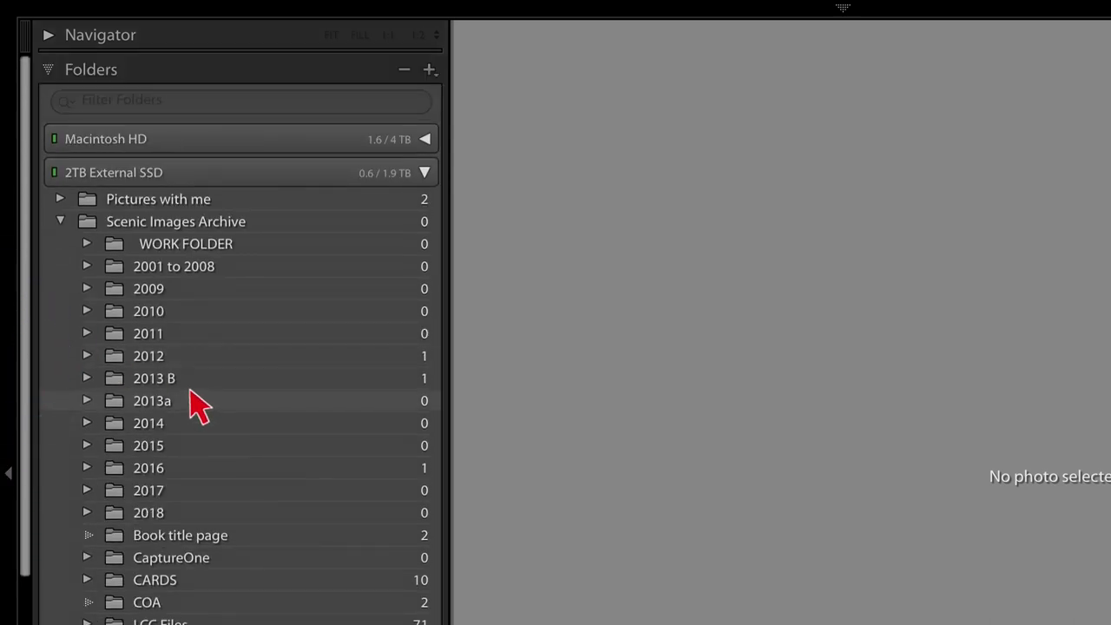
Collapse Scenic Images Archive and expand the 2013 and 2019 folders in My Main LR to review their subfolders.
left_click(63, 221)
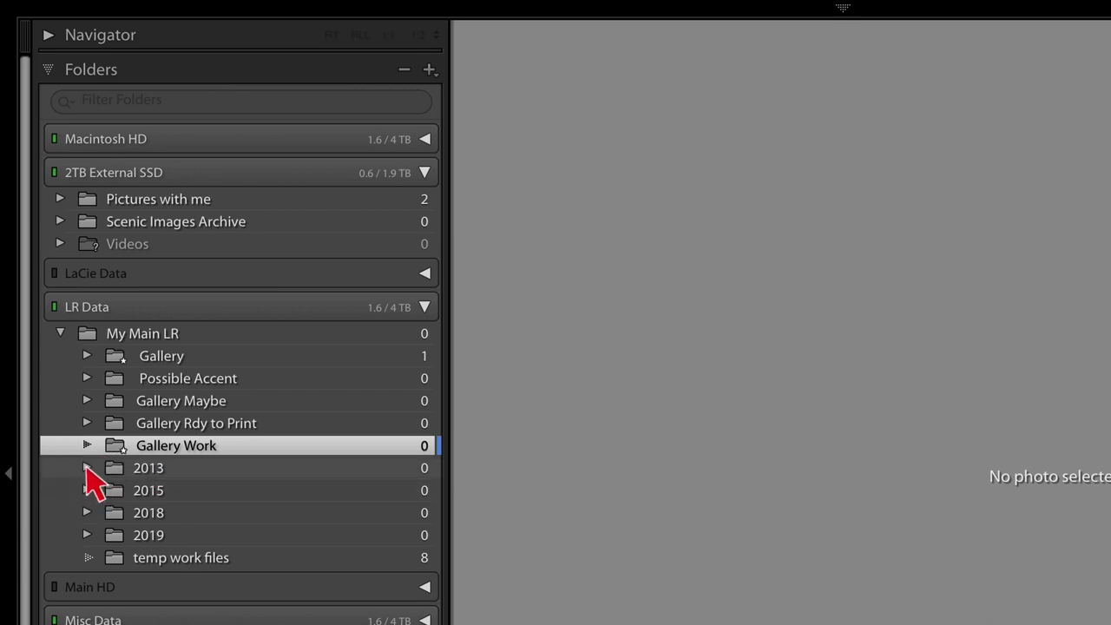
left_click(87, 469)
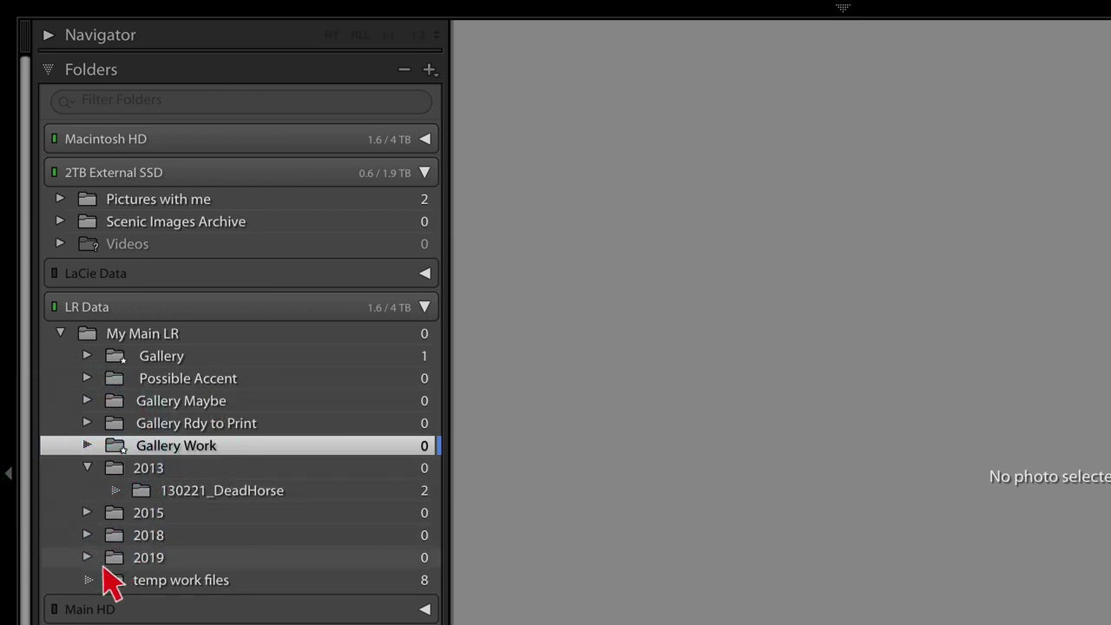
left_click(87, 558)
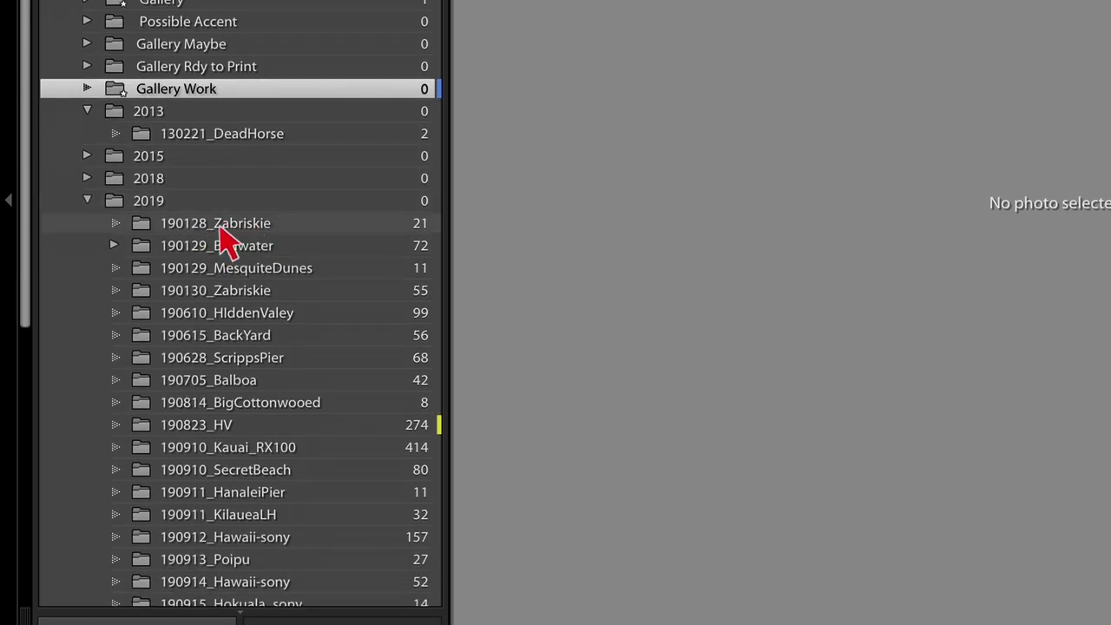
Browse the photos in the 2019 subfolders 190129_MesquiteDunes, 190129_Badwater and 190610_HIddenValey as a thumbnail grid.
left_click(258, 271)
key("g")
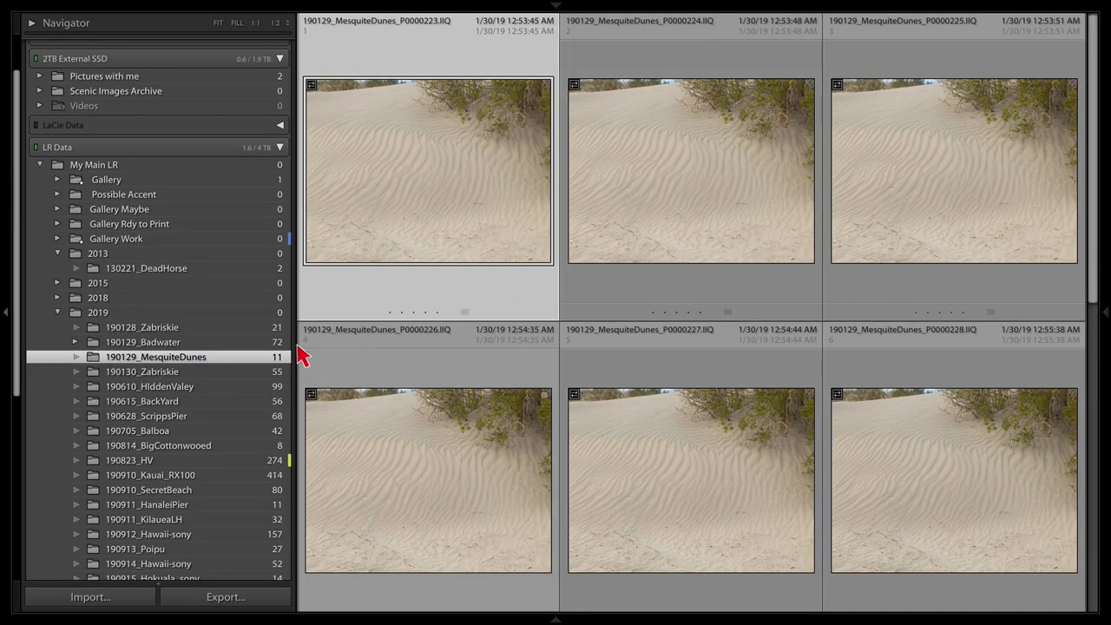
left_click(194, 343)
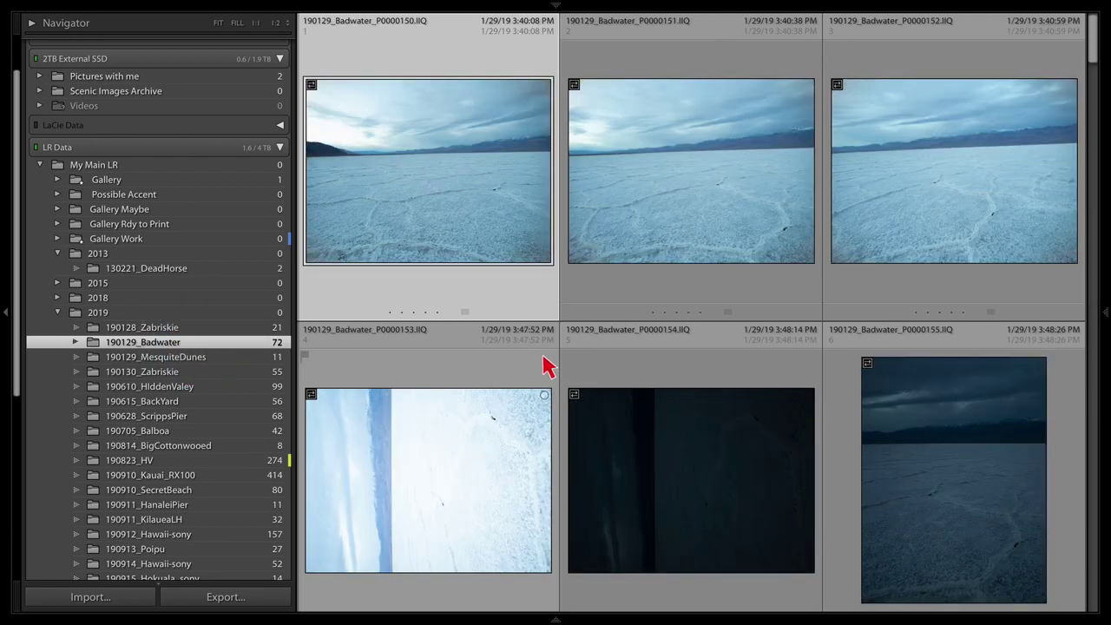
scroll(489, 391, "down", 1)
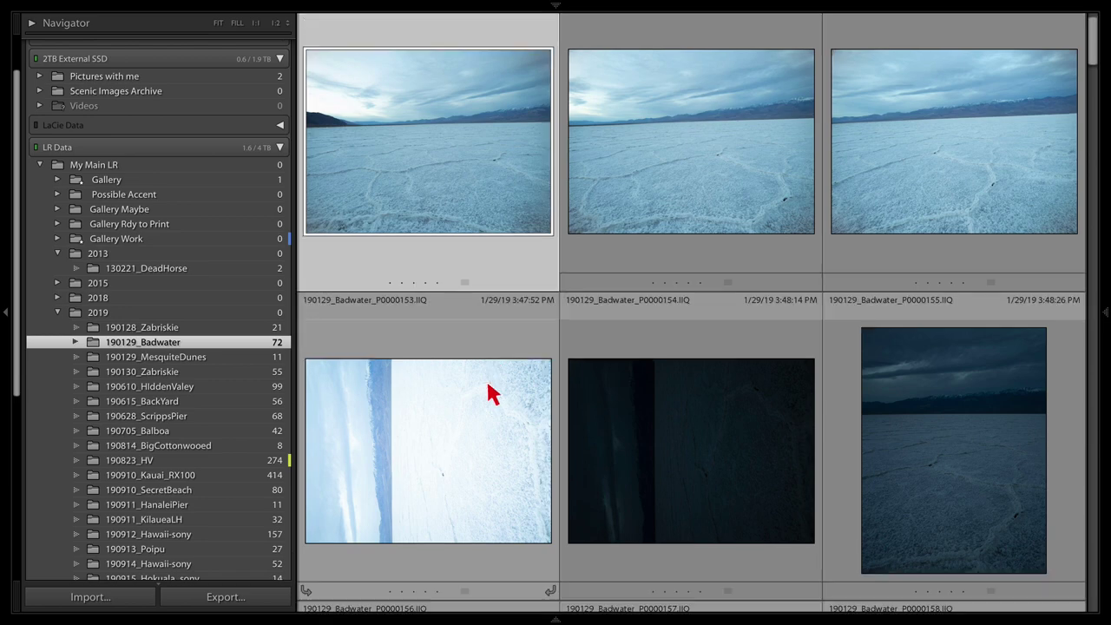
left_click(178, 386)
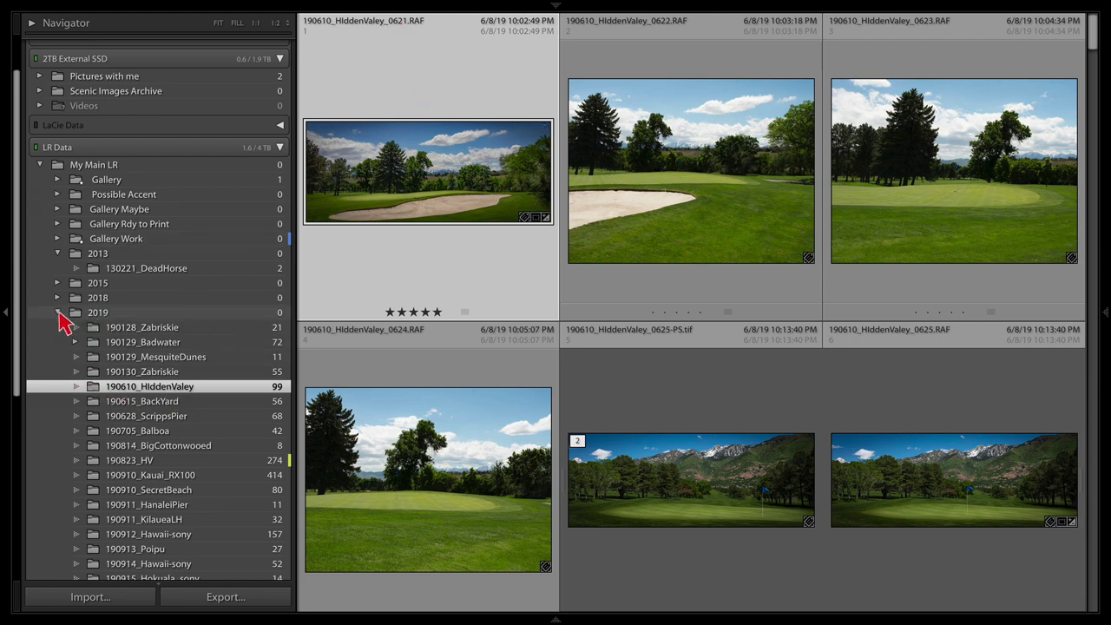
Collapse the 2019 folder, expand 2018, and view the first photo in its 180928_tibbleFork subfolder enlarged.
left_click(59, 314)
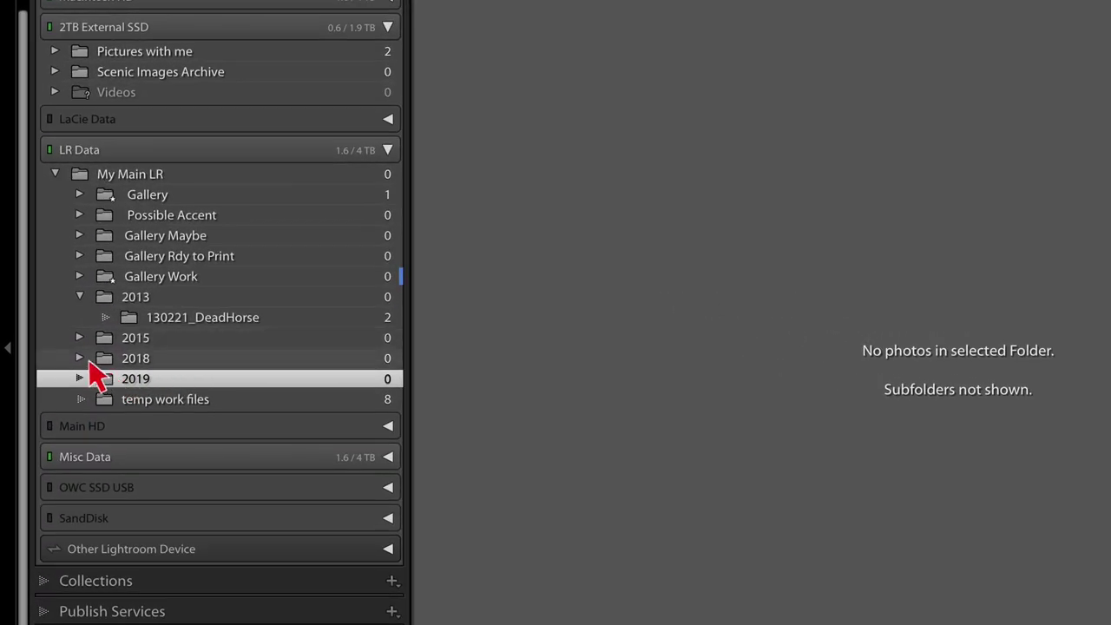
left_click(79, 358)
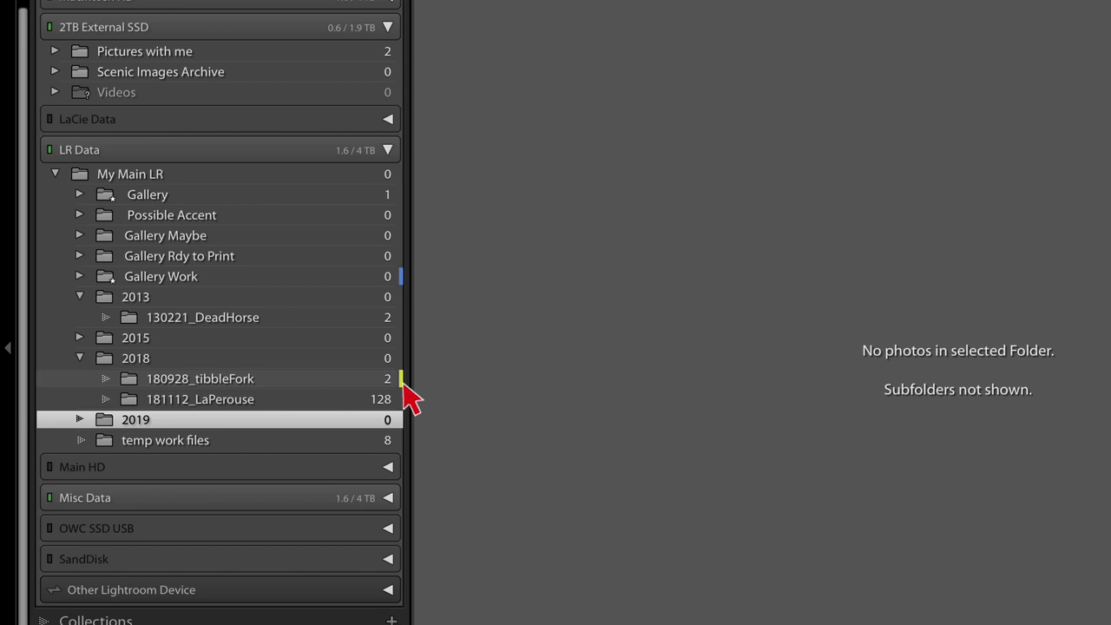
left_click(197, 388)
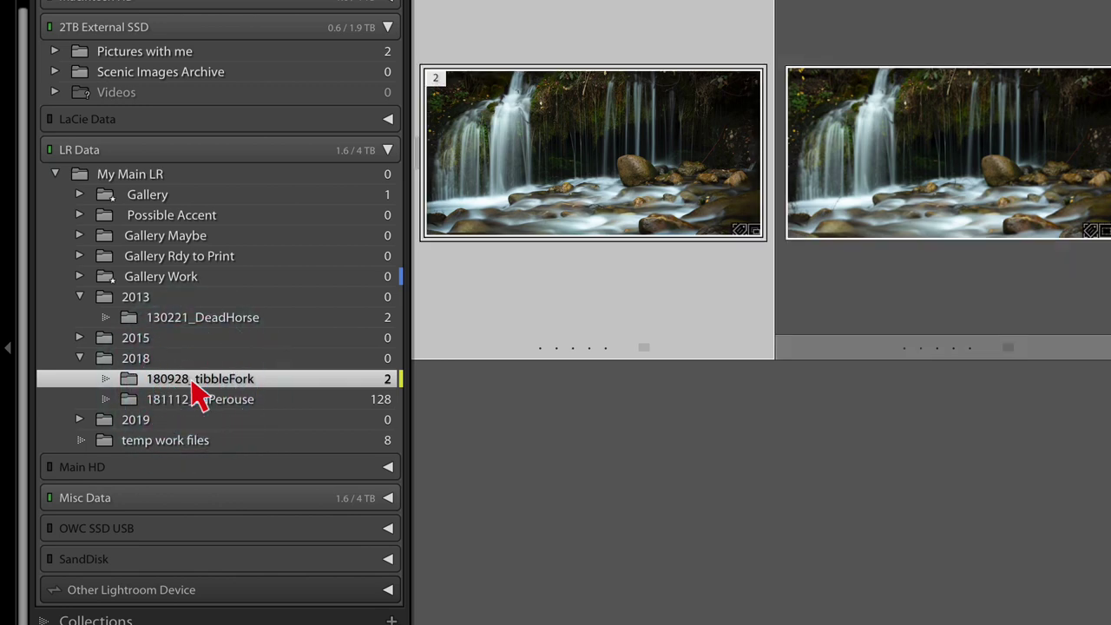
double_click(573, 176)
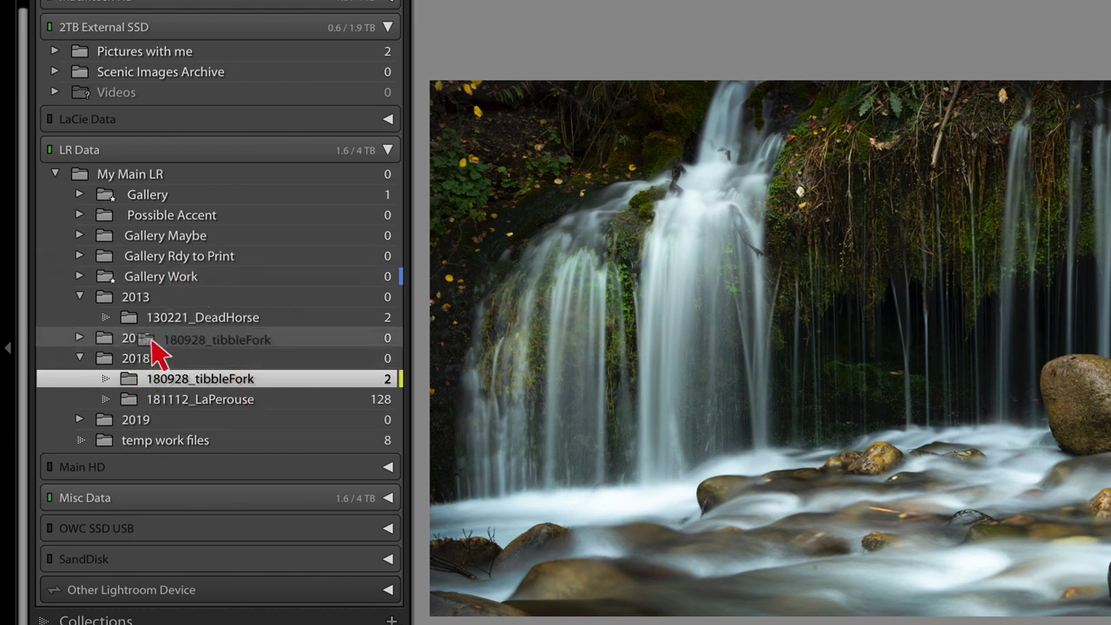
Move the 180928_tibbleFork folder from 2018 into Gallery Work, and view the 160901_SecretCove folder there.
left_click(161, 276)
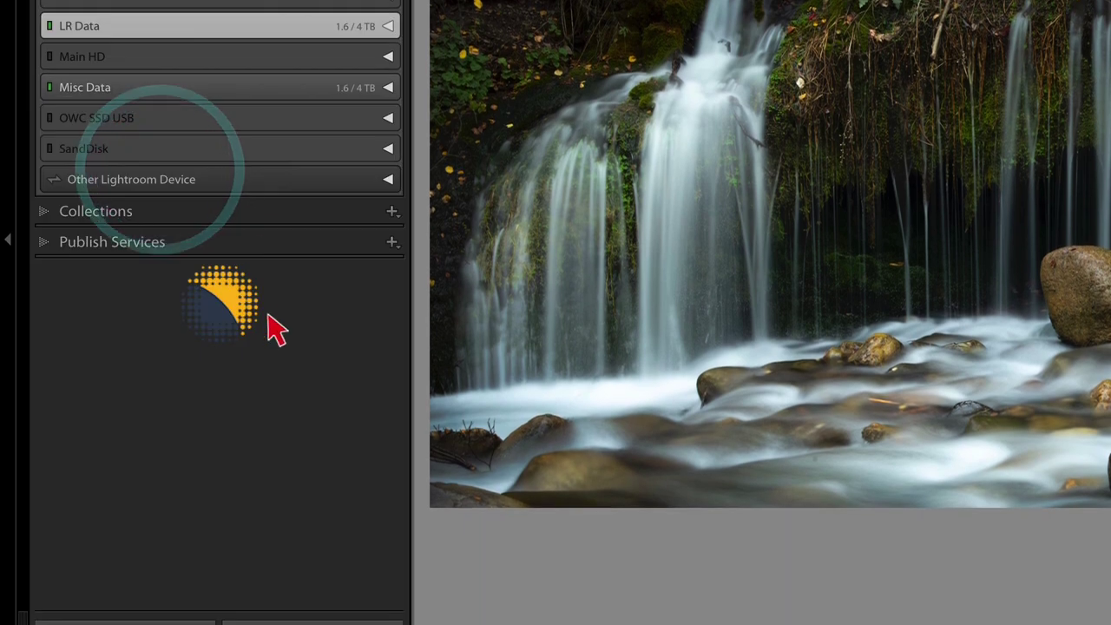
scroll(273, 341, "down", 15)
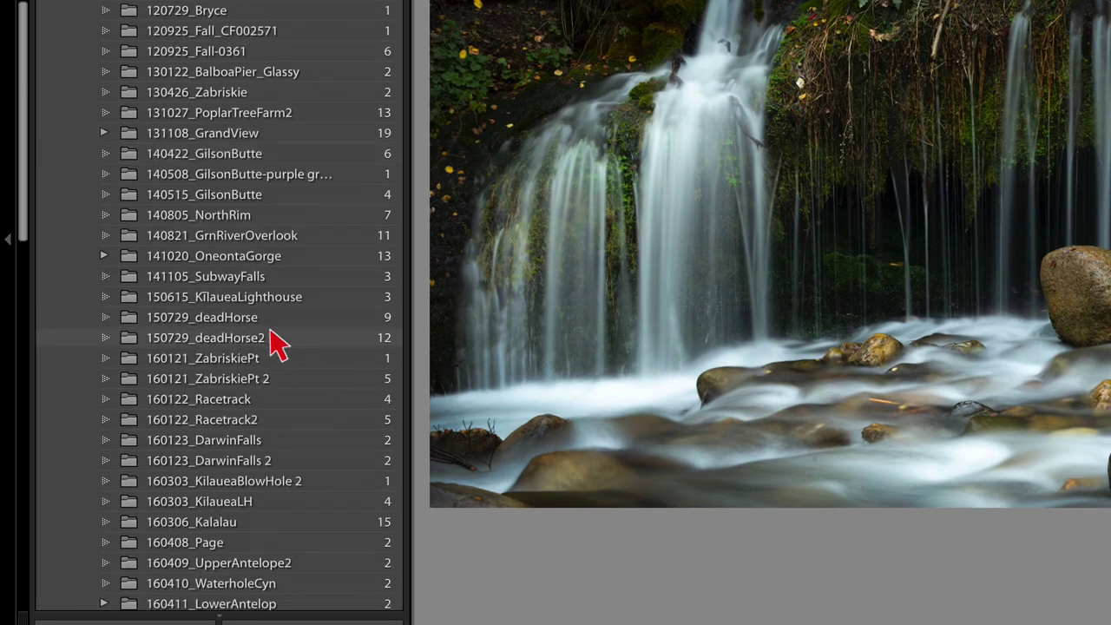
scroll(278, 343, "down", 3)
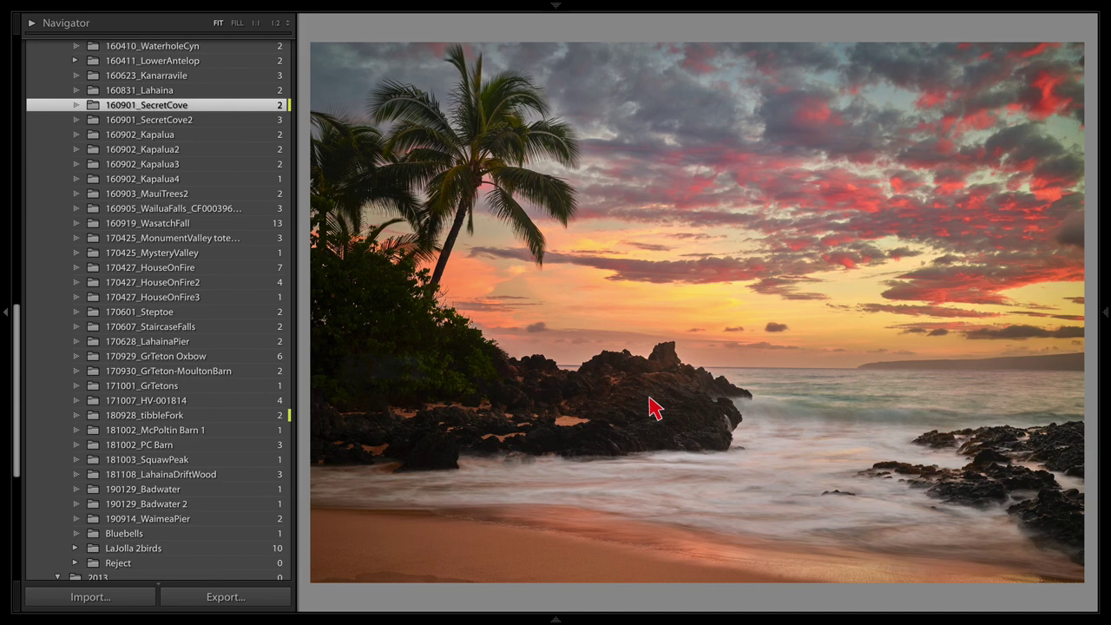
Show the toolbar under the photo and move the 160901_SecretCove folder from Gallery Work into Gallery Rdy to Print.
scroll(162, 311, "up", 5)
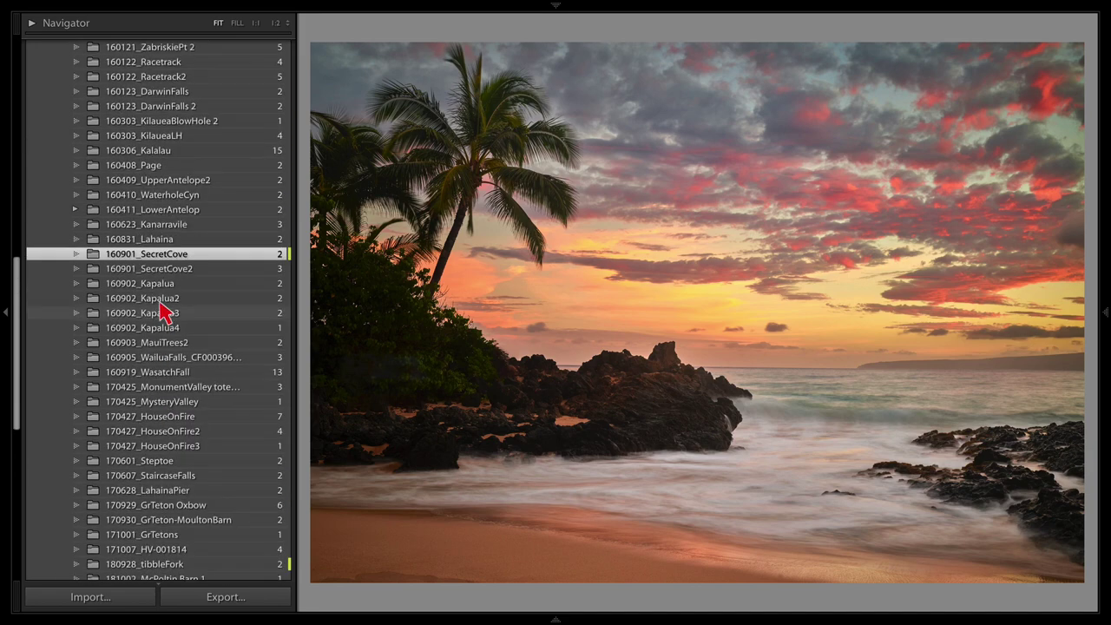
scroll(161, 311, "up", 8)
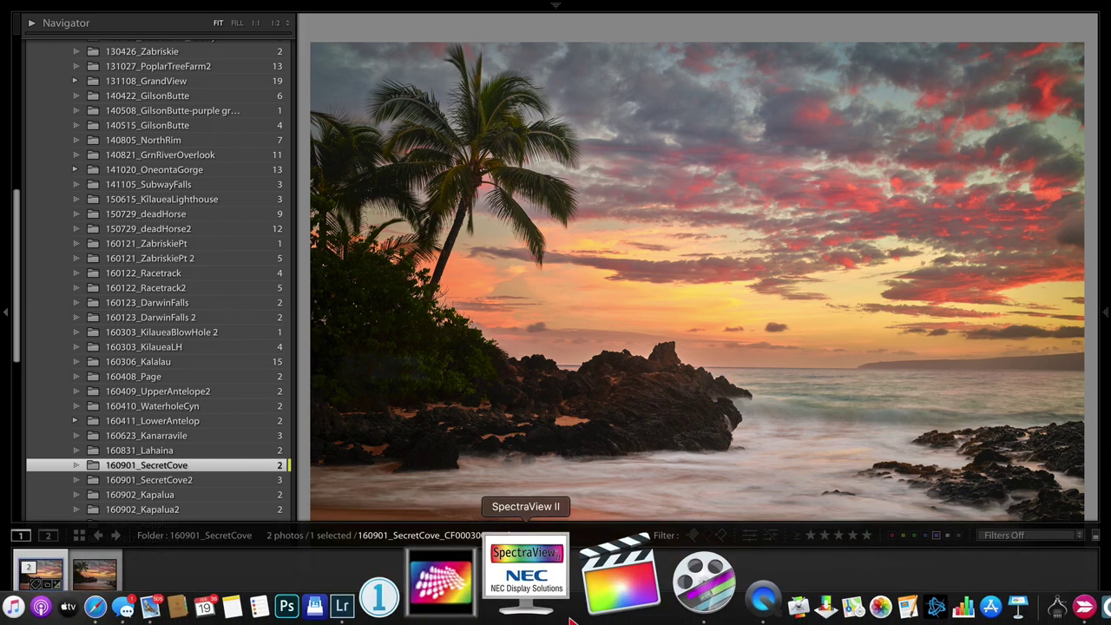
key("t")
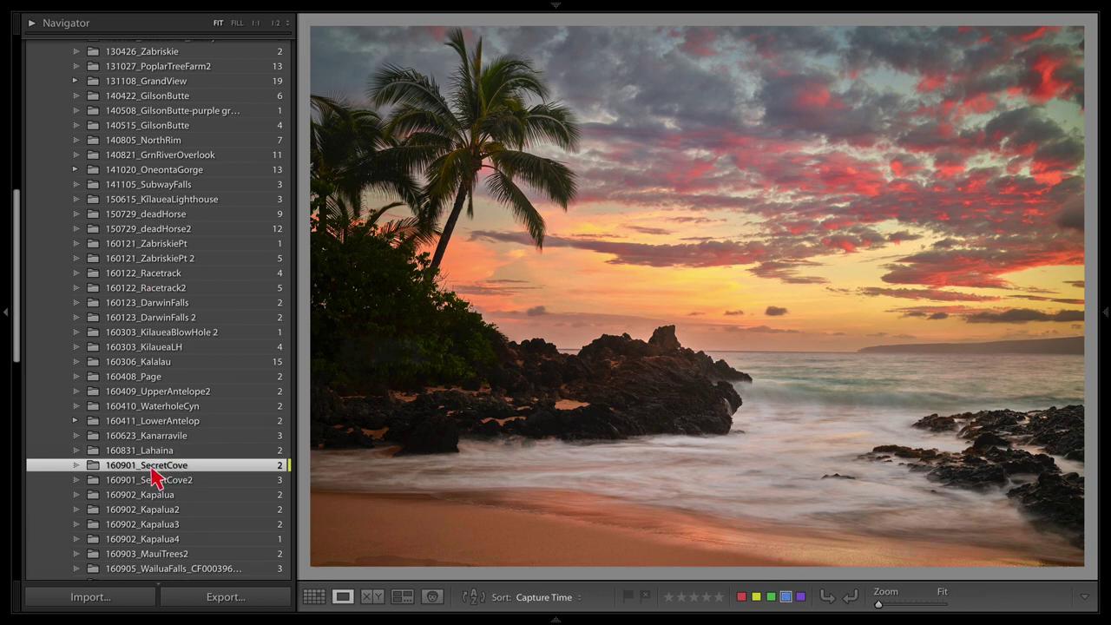
left_click_drag(90, 470, 146, 209)
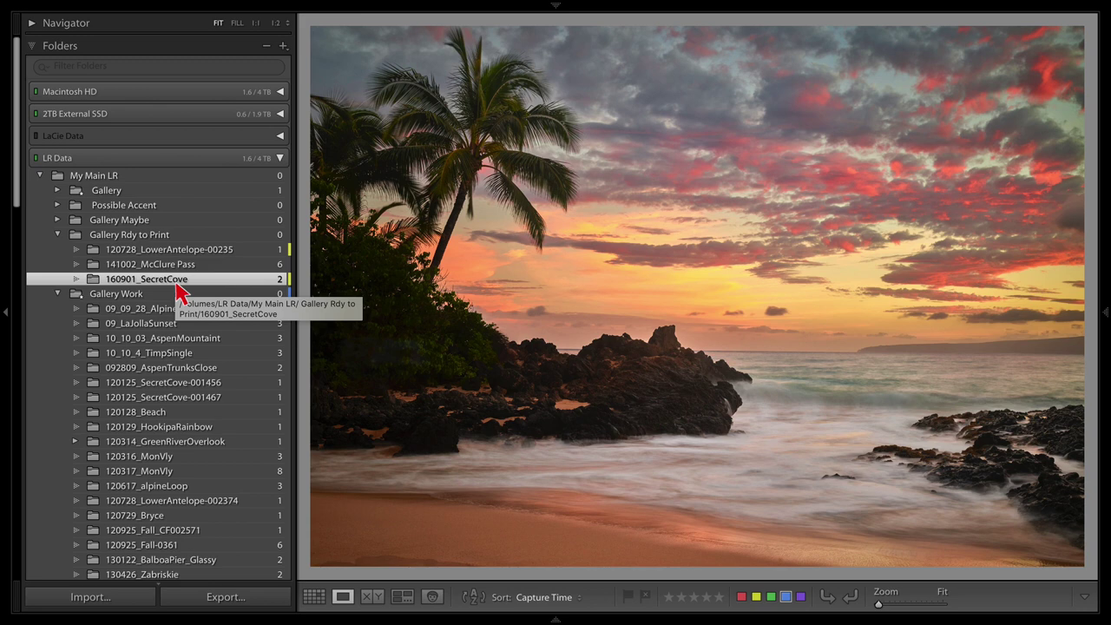
View 120728_LowerAntelope-00235 in Gallery Rdy to Print, expand Gallery, and move that folder into Gallery's Ready for Category folder.
left_click(186, 249)
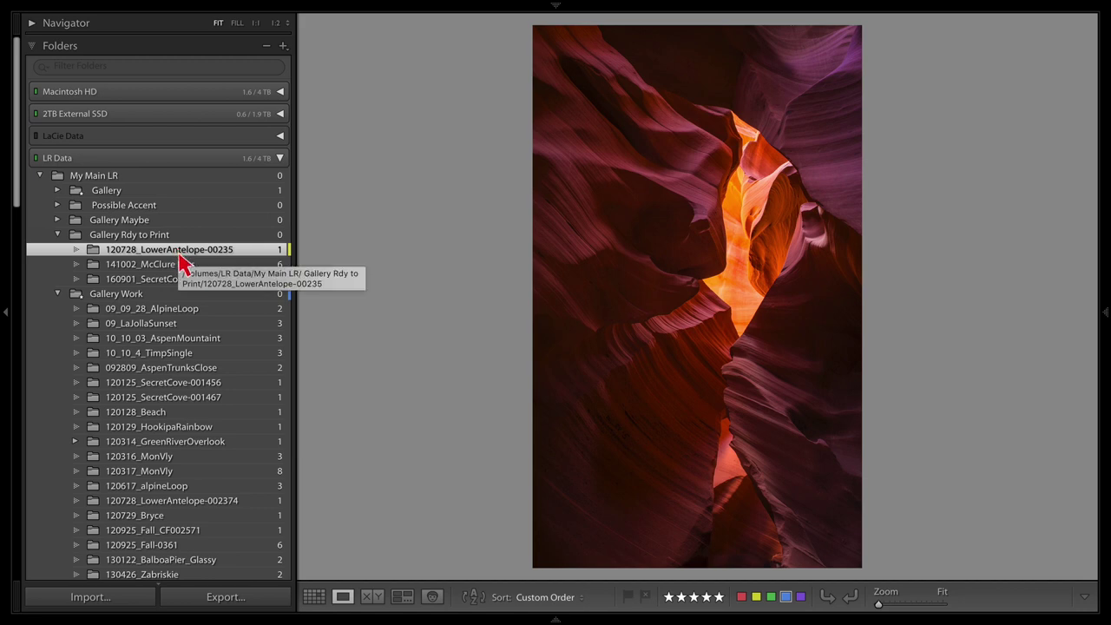
left_click(56, 191)
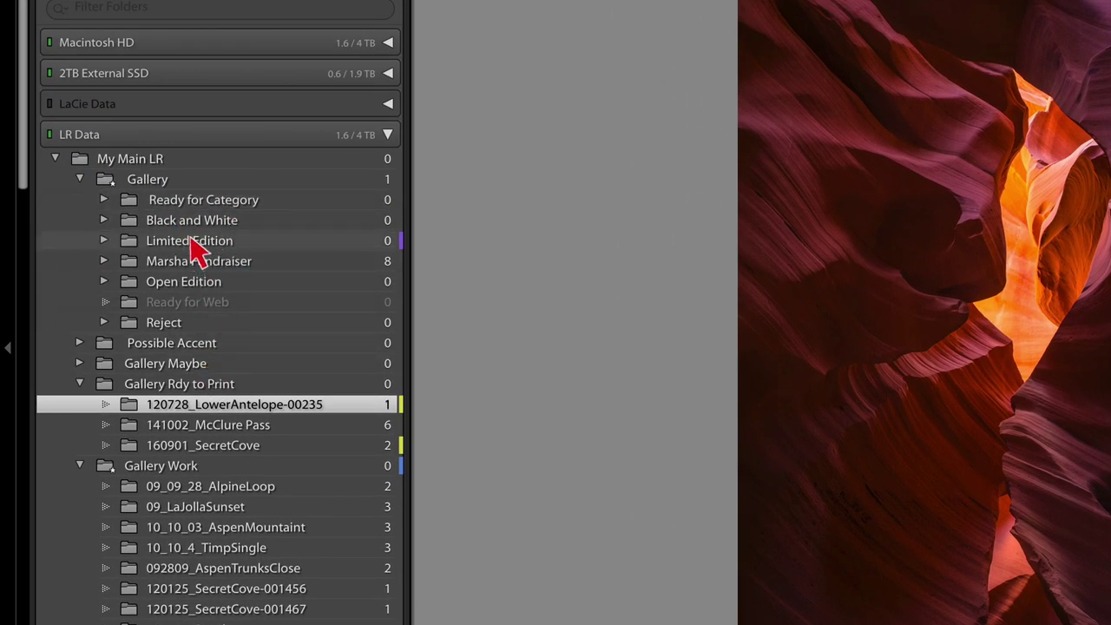
left_click(137, 408)
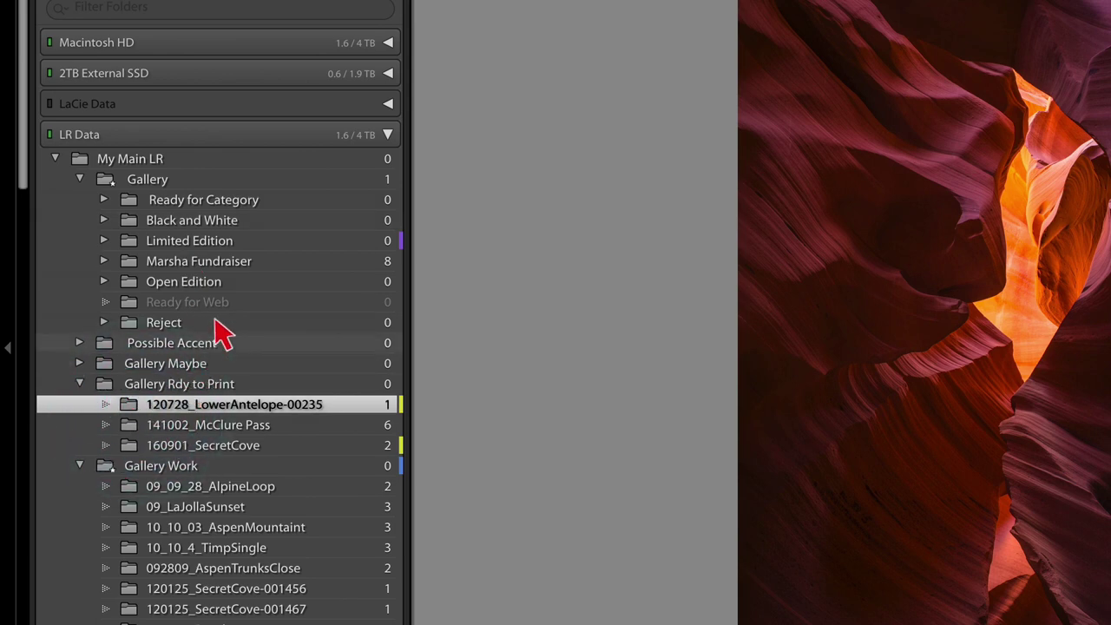
left_click_drag(224, 243, 208, 211)
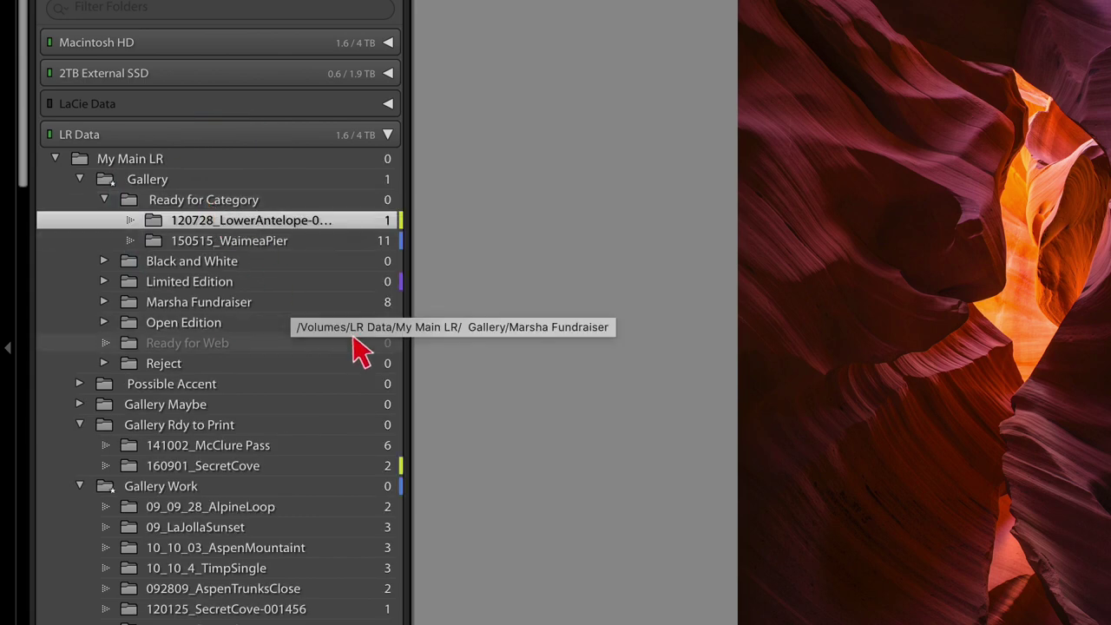
View the 150515_WaimeaPier folder in Ready for Category, and return to the 120728_LowerAntelope folder.
left_click(269, 244)
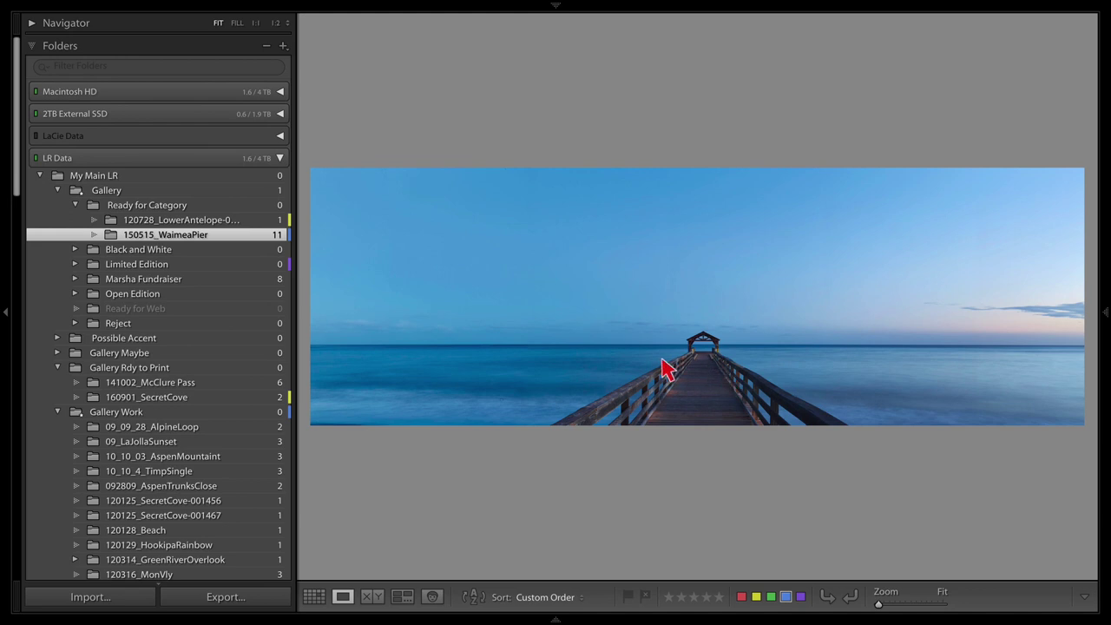
left_click(210, 222)
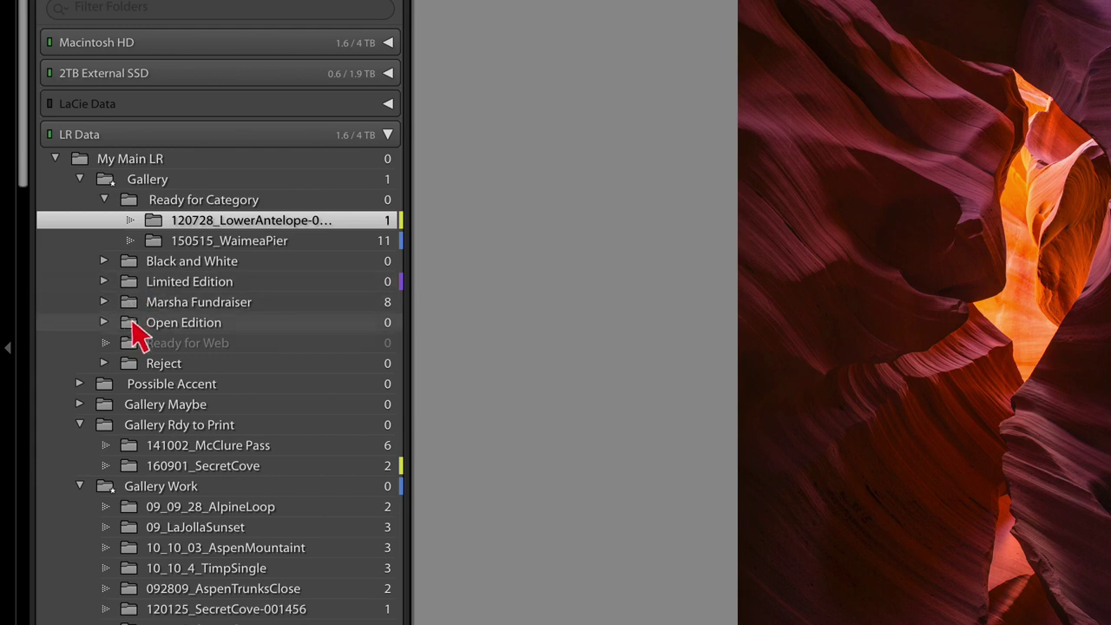
Expand the Limited Edition folder and browse the photos of its 062007_ AncientForest subfolder in the grid.
left_click(104, 281)
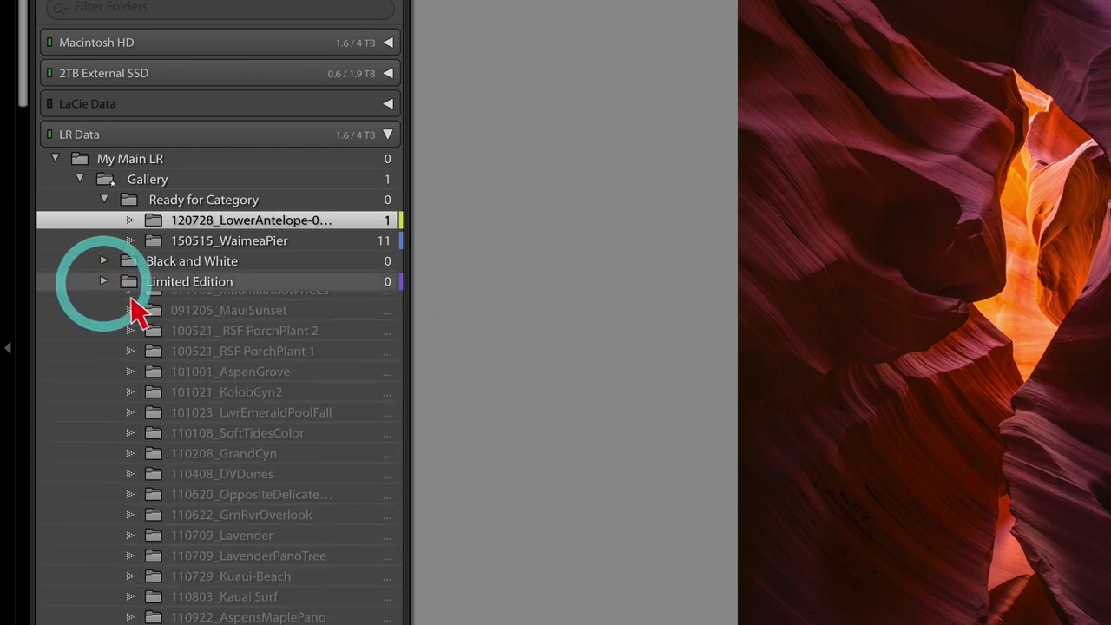
left_click(213, 301)
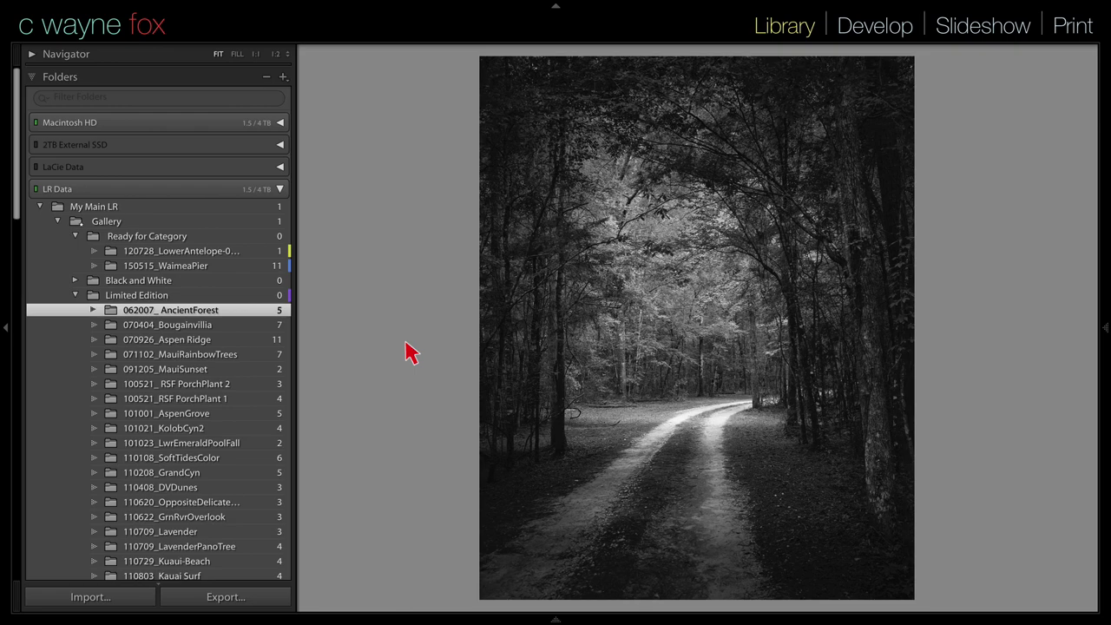
key("g")
scroll(525, 346, "down", 10)
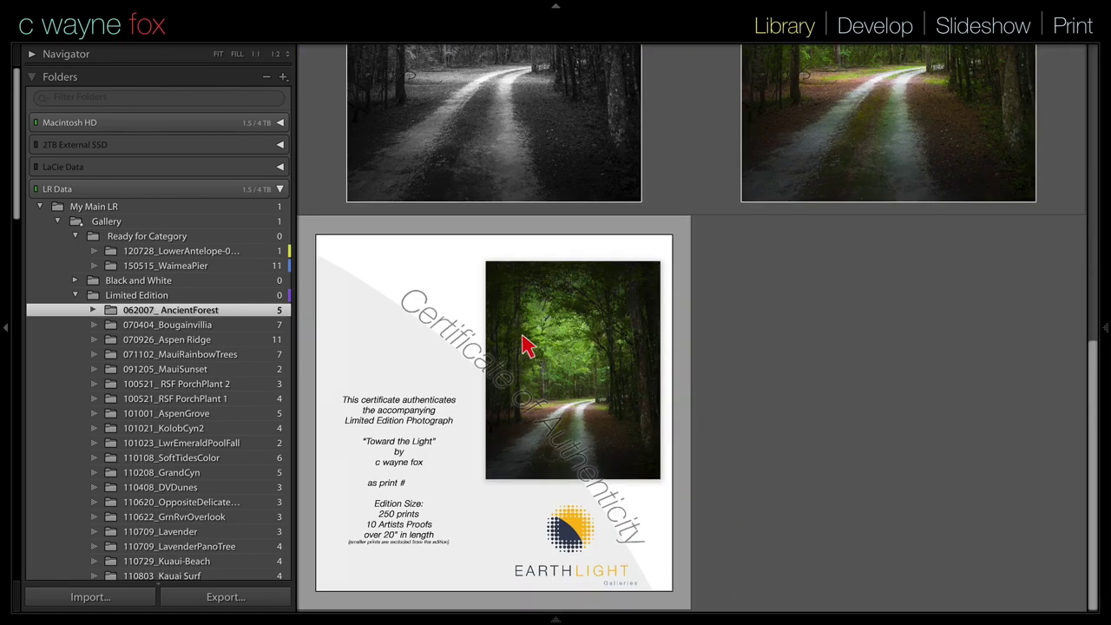
scroll(511, 426, "up", 5)
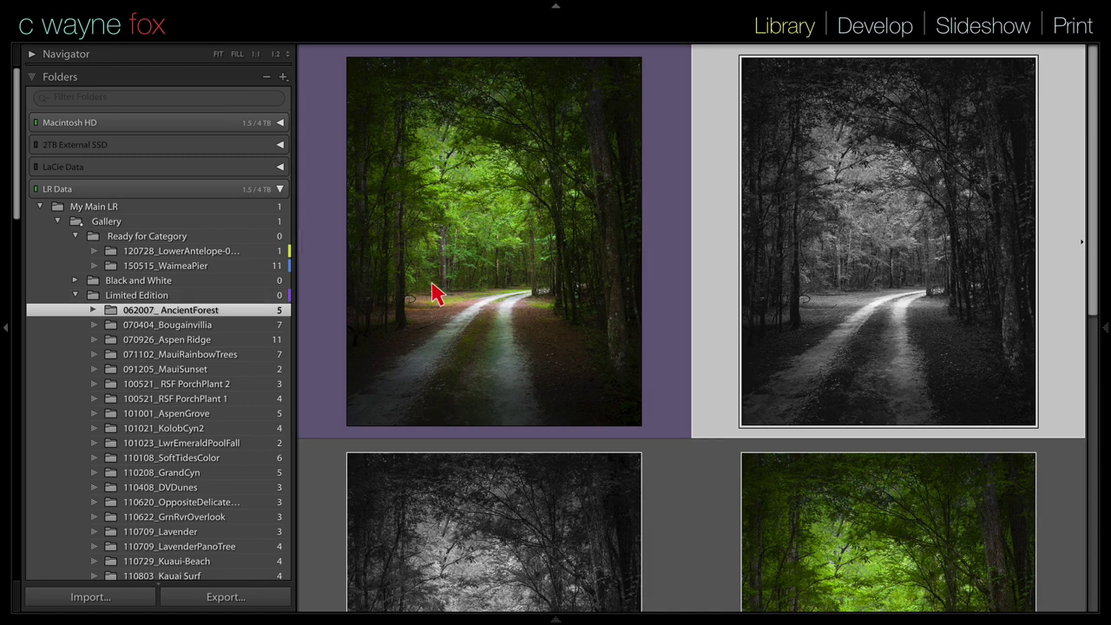
View the photos in the Limited Edition subfolders 070404_Bougainvillia, 070926_Aspen Ridge and 071102_MauiRainbowTrees.
left_click(209, 326)
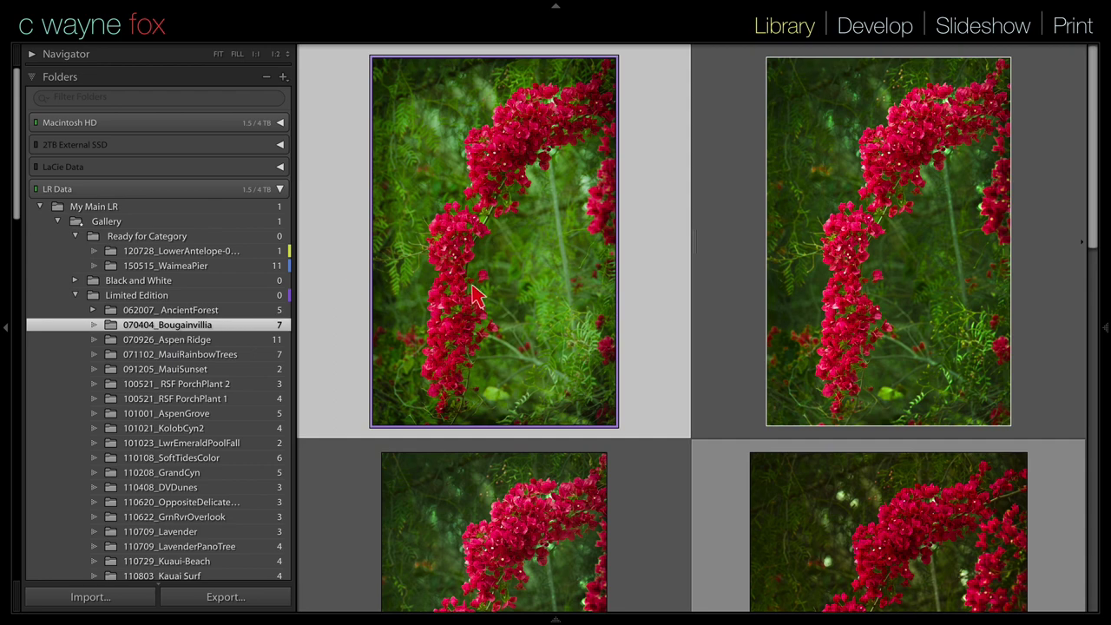
left_click(192, 342)
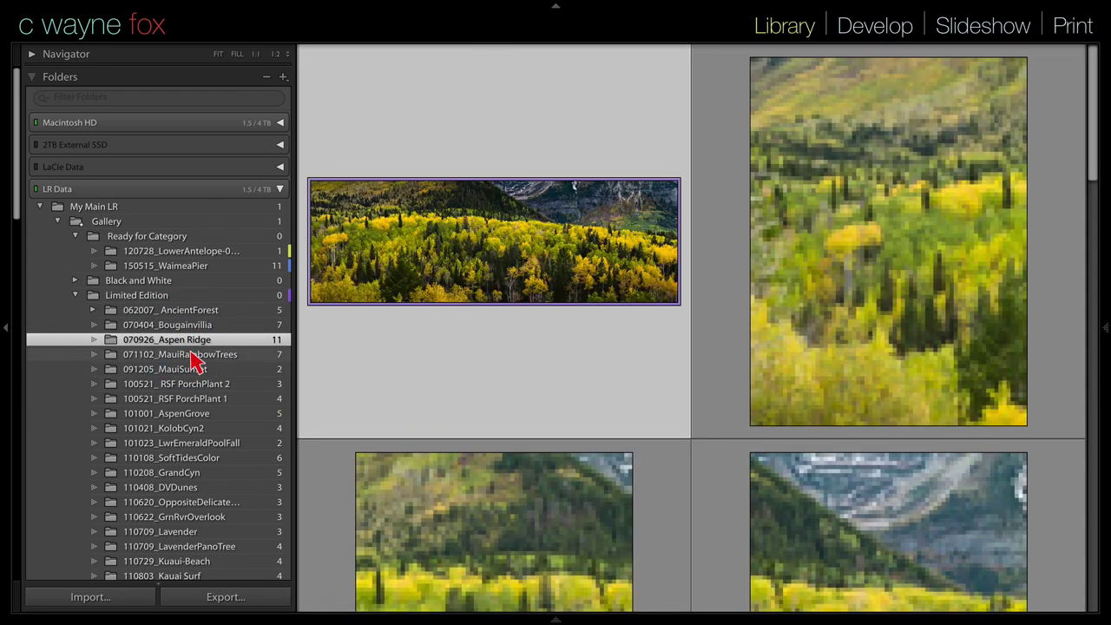
left_click(192, 356)
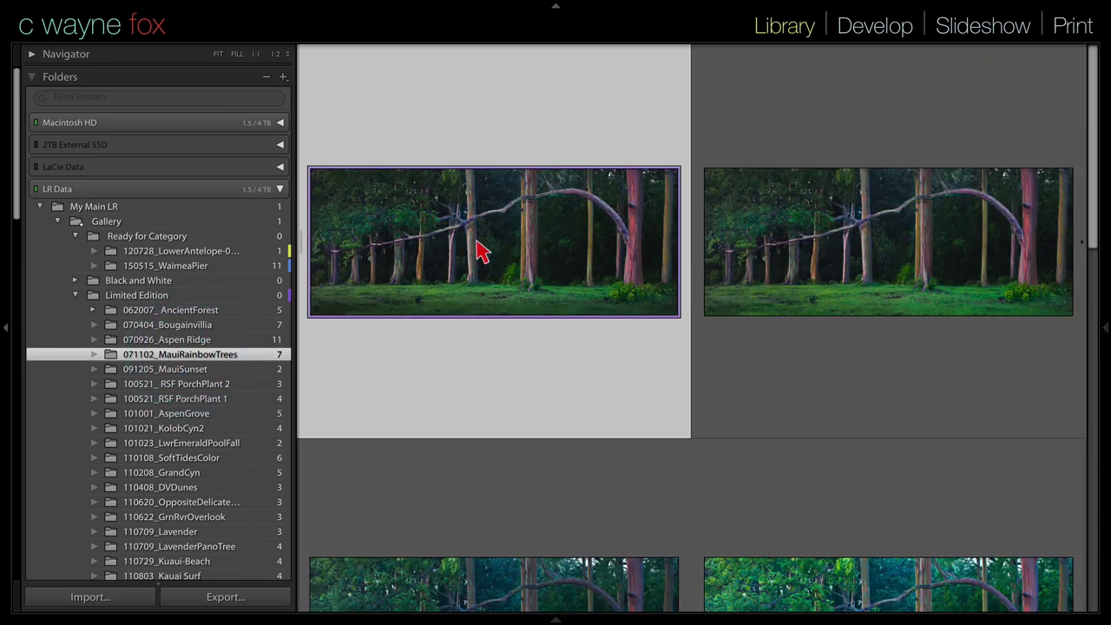
Switch to the Finals collection set from the favorite sources and browse its photos with smaller thumbnails.
mouse_move(496, 620)
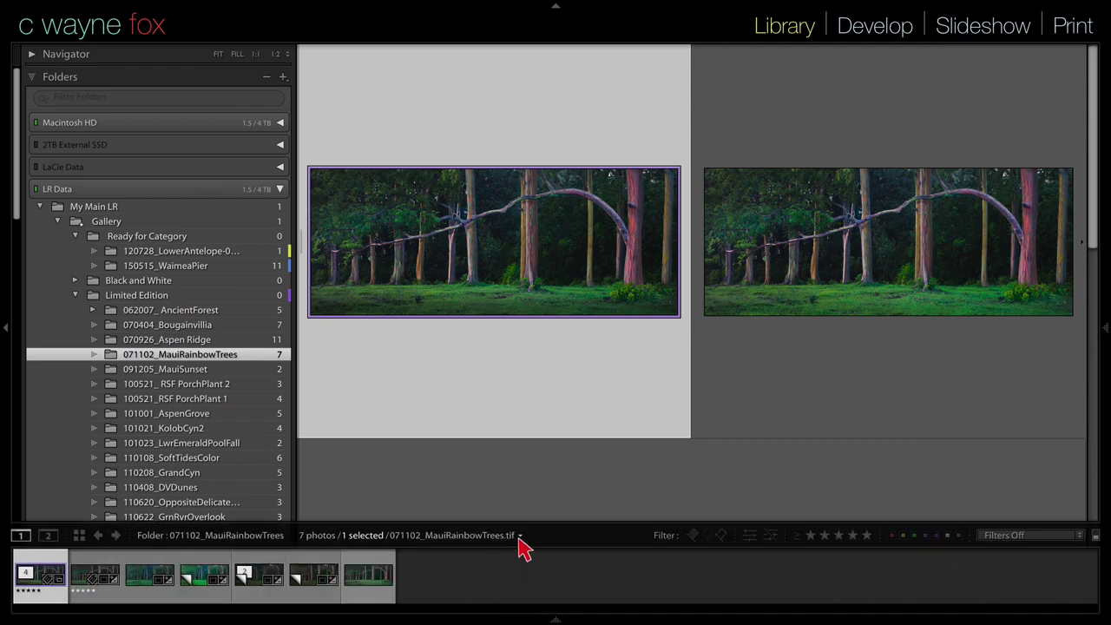
left_click(520, 536)
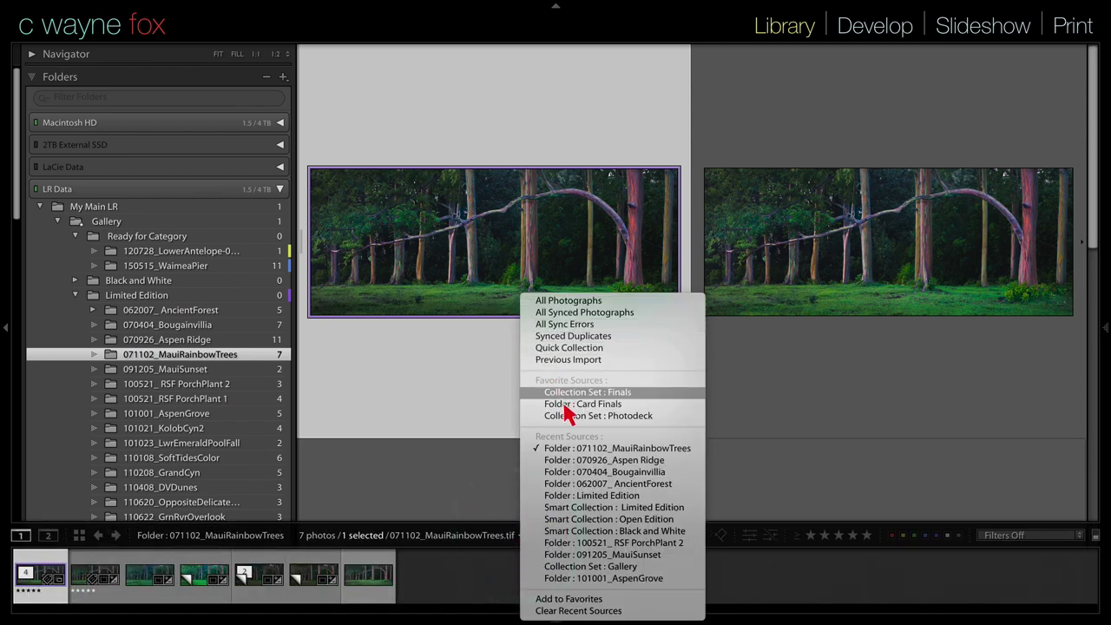
left_click(578, 404)
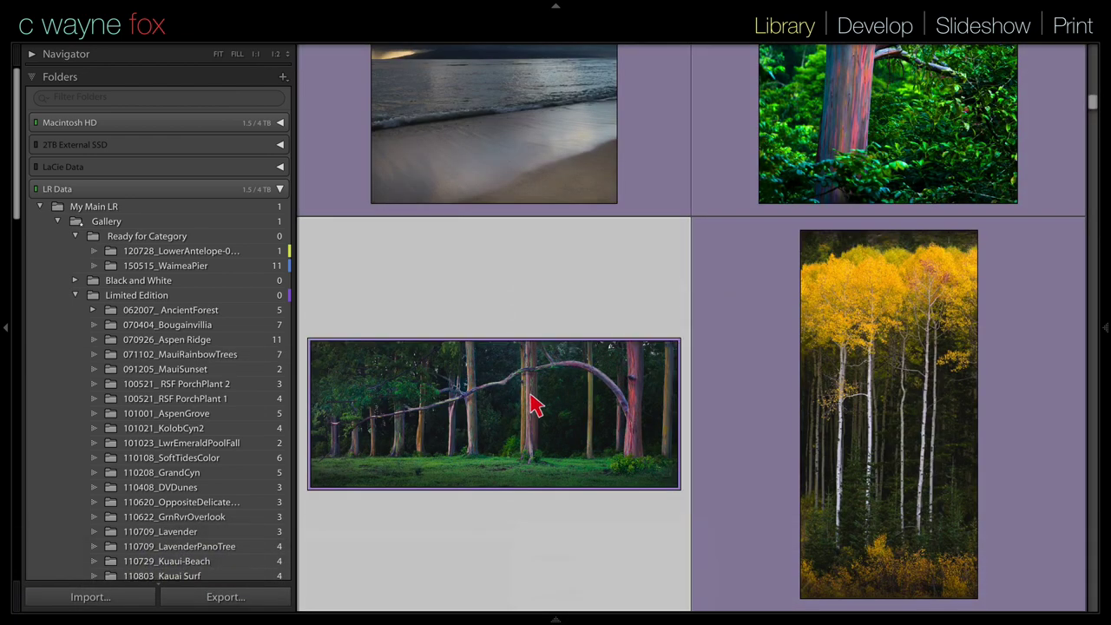
key("minus")
scroll(652, 316, "down", 2)
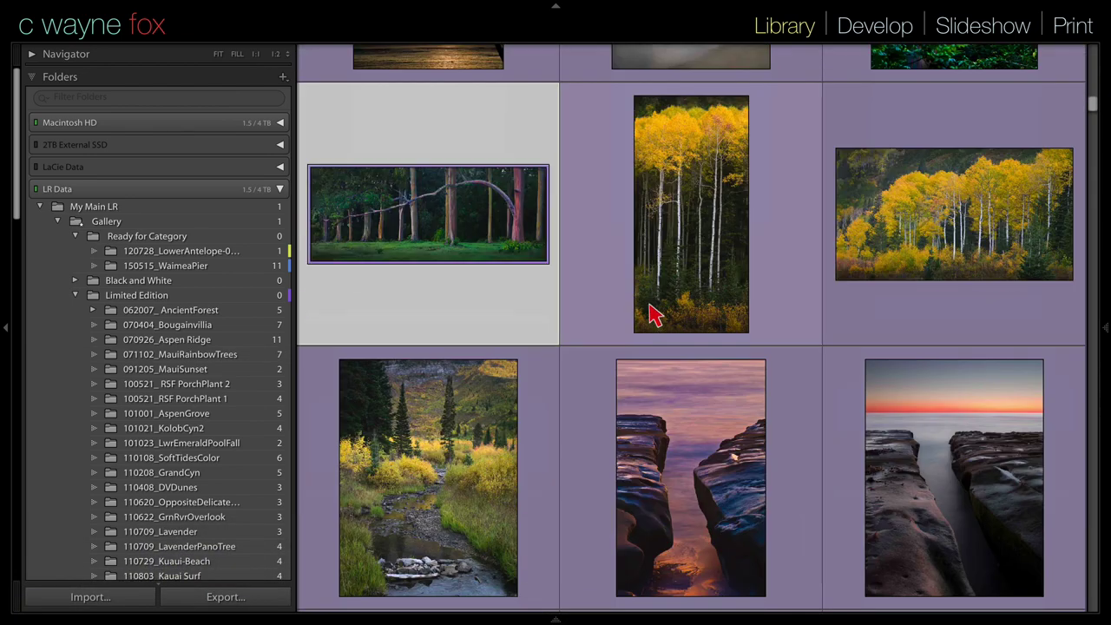
Browse through the finished gallery photos in the Finals set's grid.
scroll(652, 315, "down", 3)
scroll(654, 315, "down", 10)
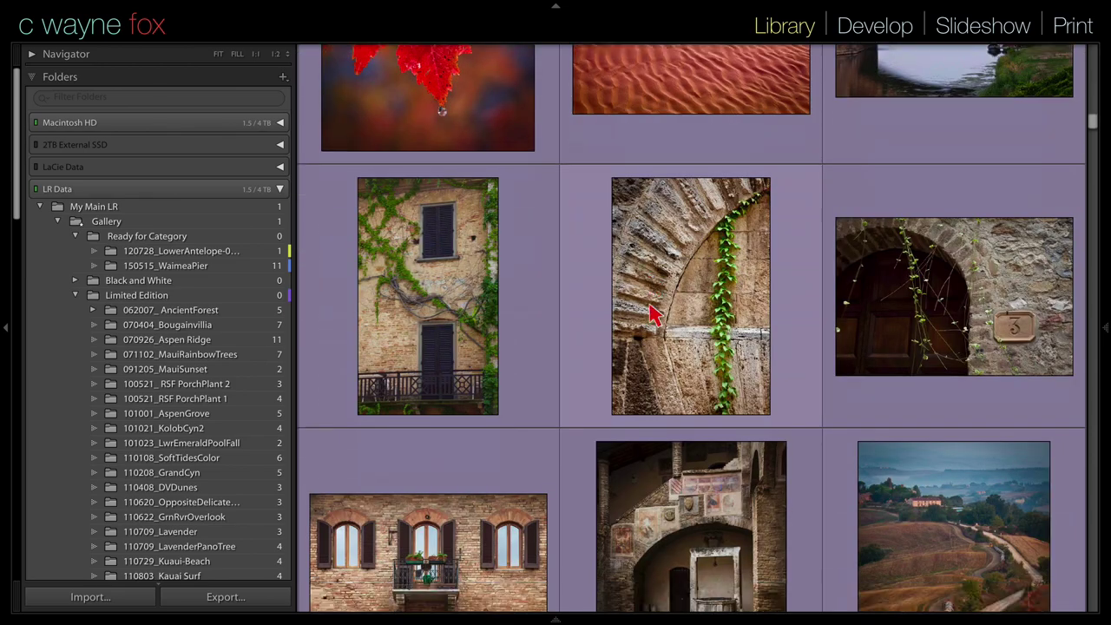
scroll(654, 316, "down", 12)
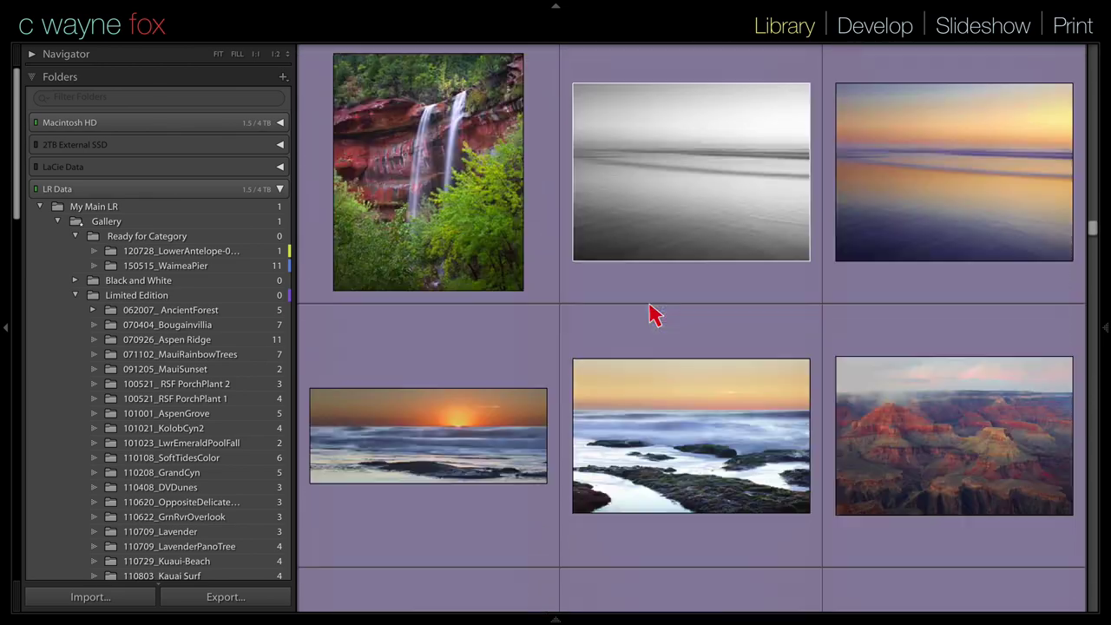
scroll(654, 315, "up", 15)
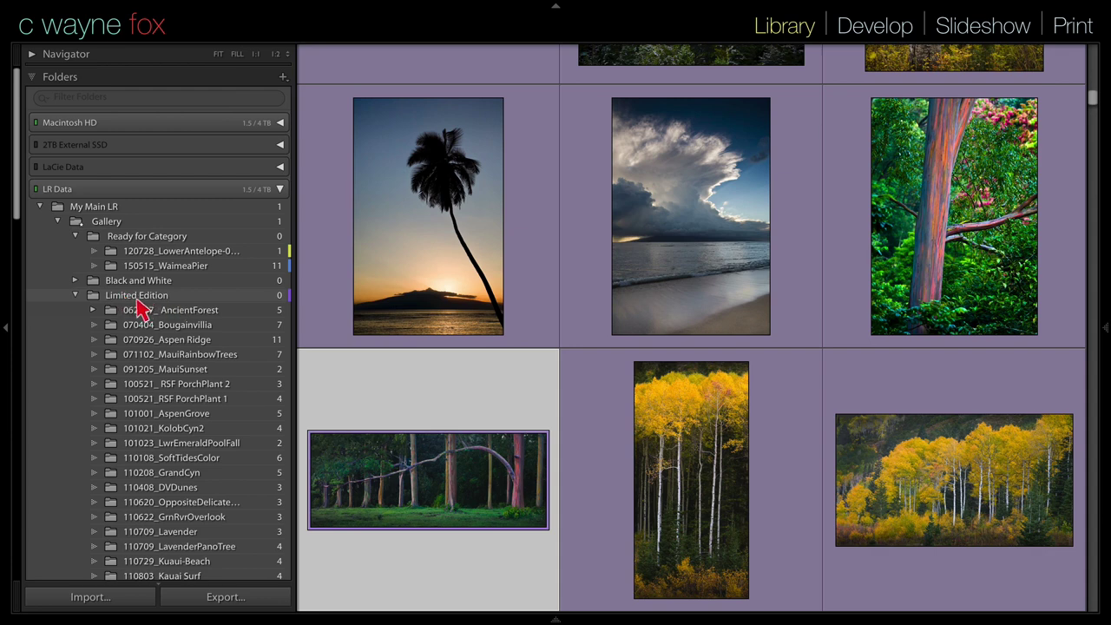
Select the Limited Edition smart collection in Gallery's Finals set and examine its matching rules without changing them.
scroll(165, 321, "down", 1)
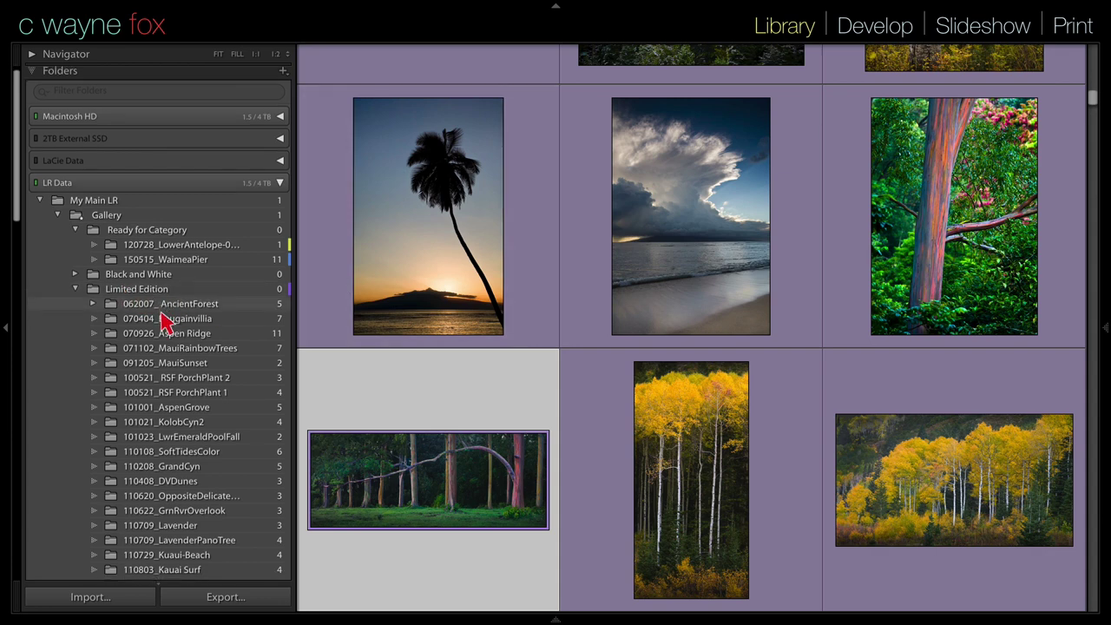
scroll(165, 320, "down", 15)
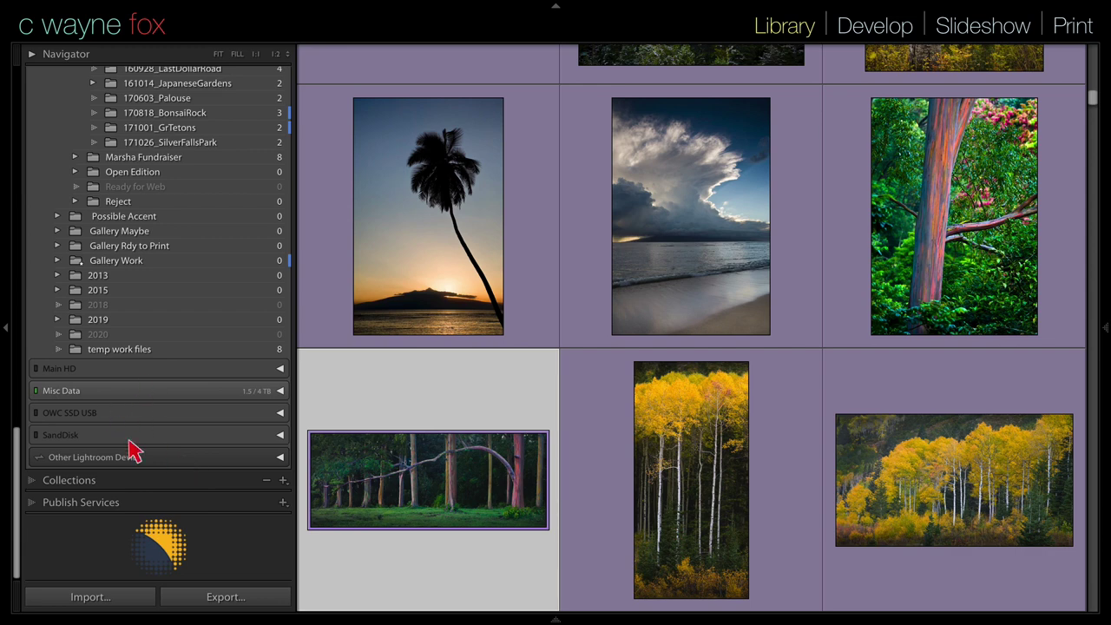
left_click(35, 480)
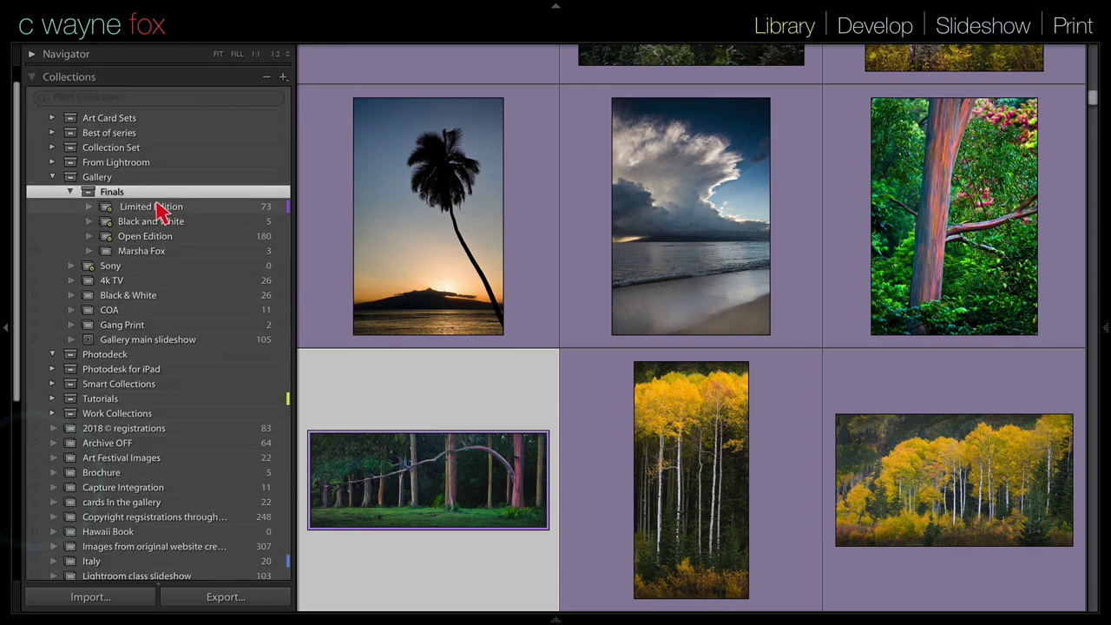
left_click(139, 208)
right_click(106, 207)
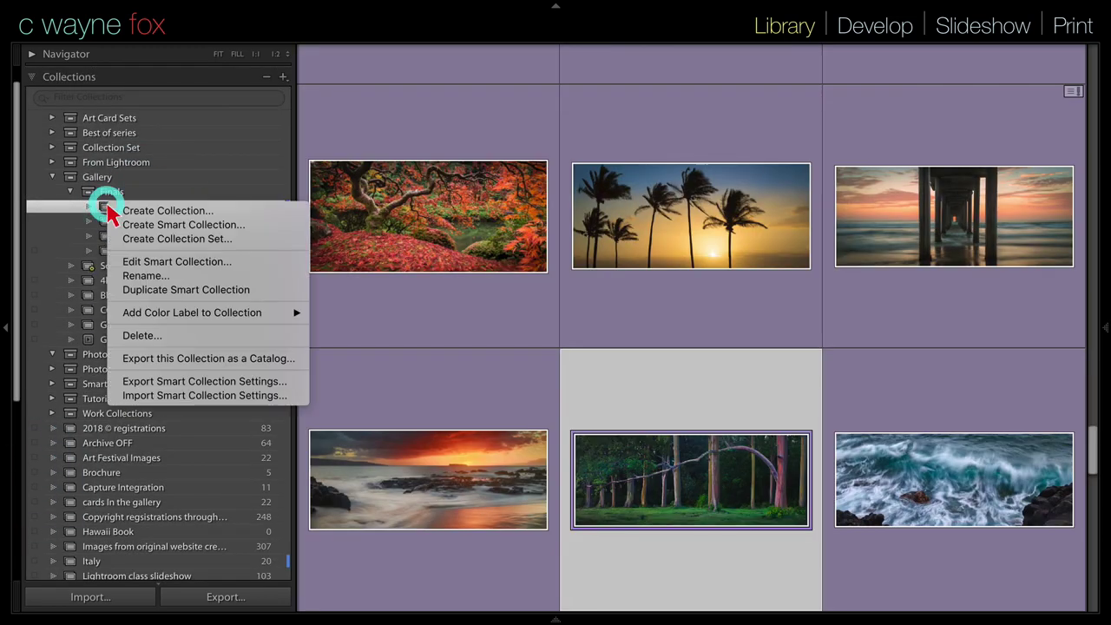
left_click(148, 261)
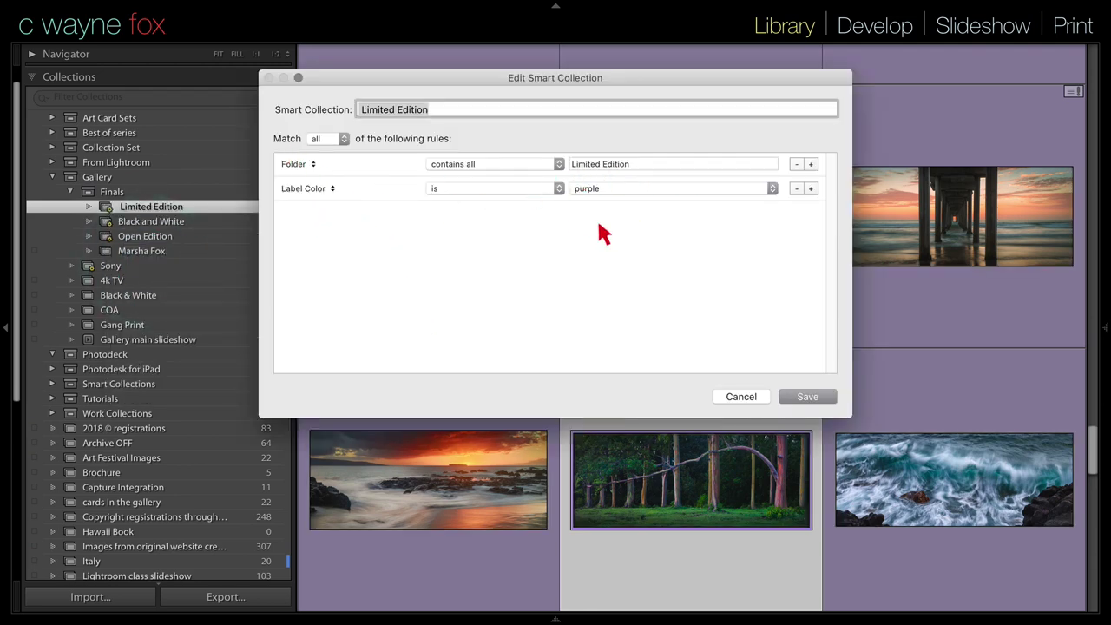
left_click(740, 397)
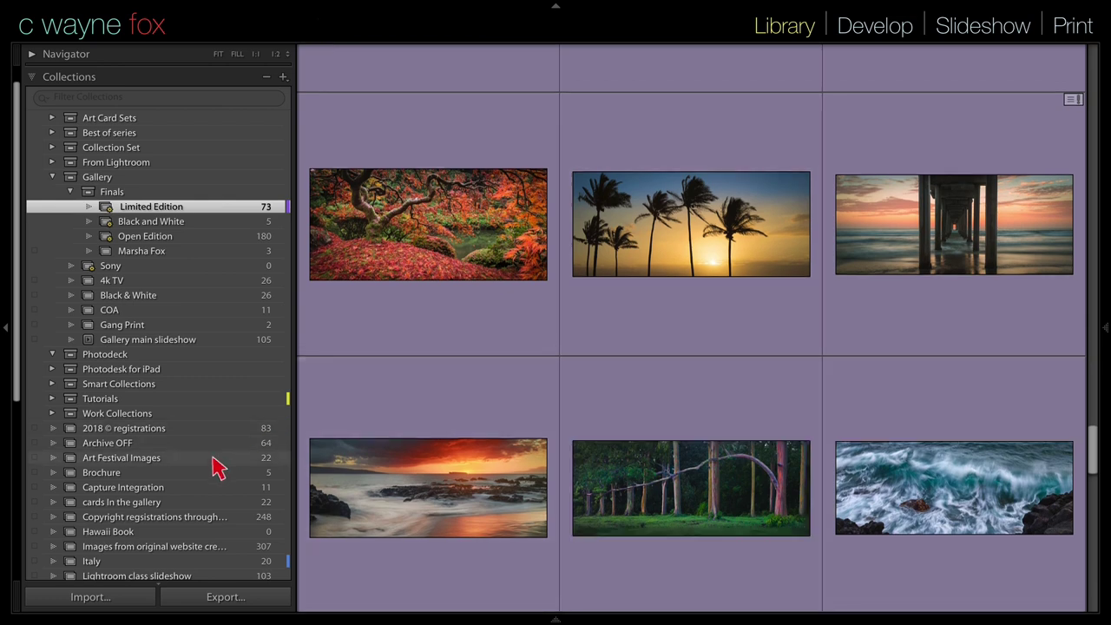
Return to the folder list, expand My Main LR and create a folder named 2020 inside it.
left_click(54, 80)
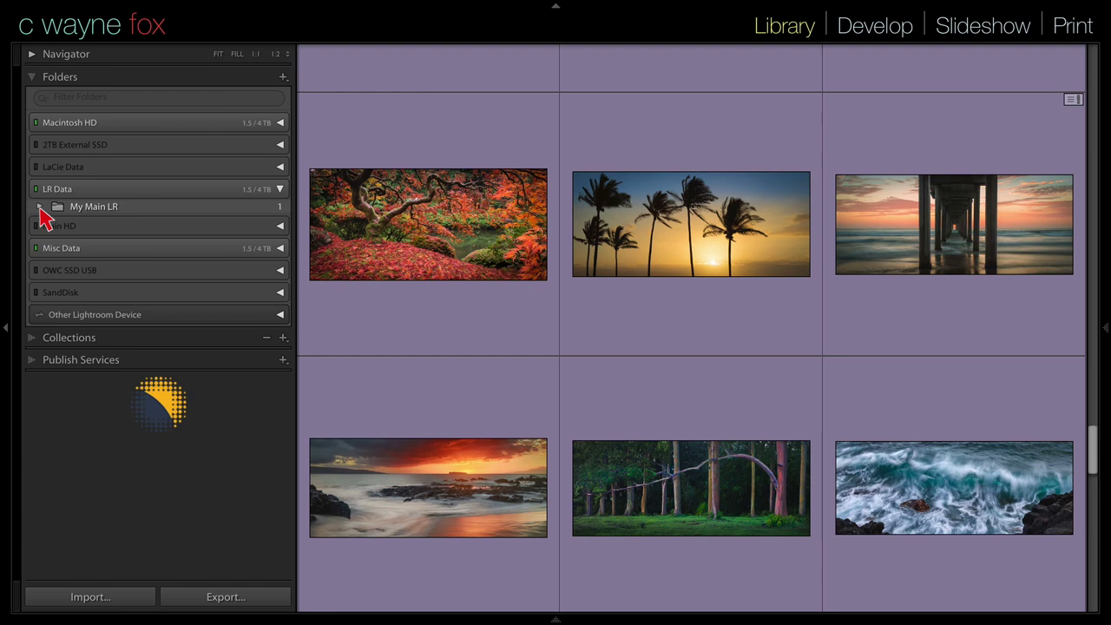
left_click(39, 209)
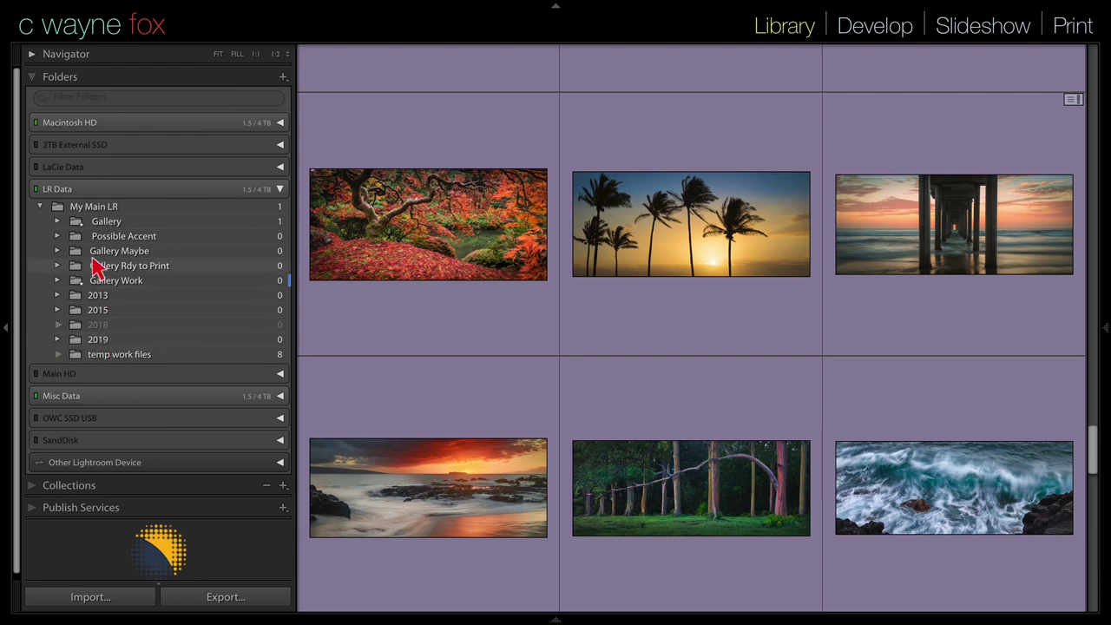
right_click(61, 211)
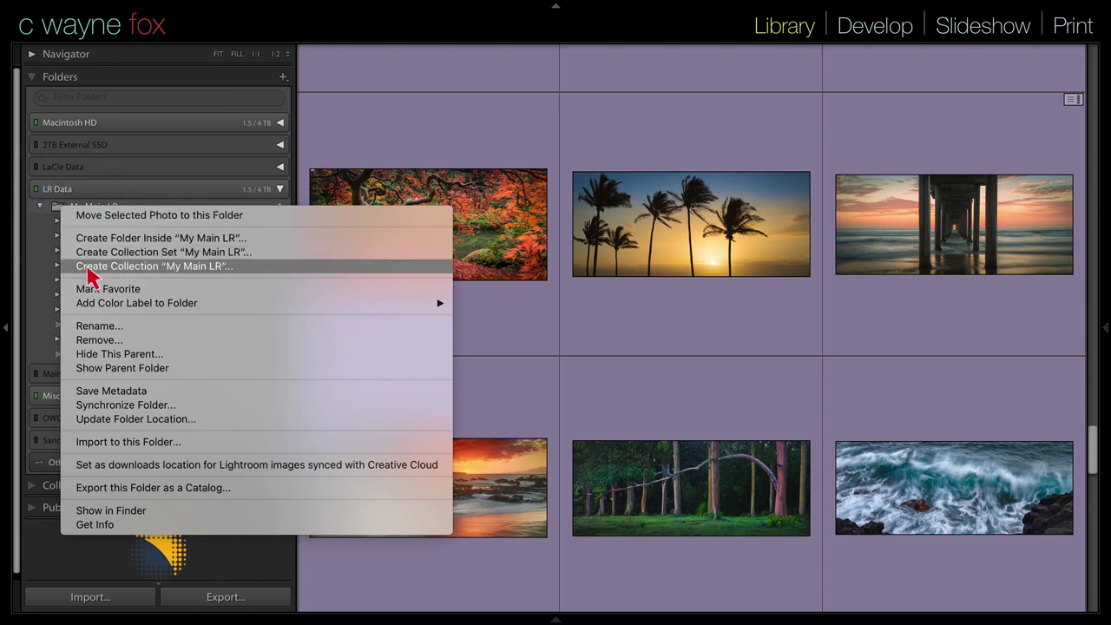
left_click(91, 237)
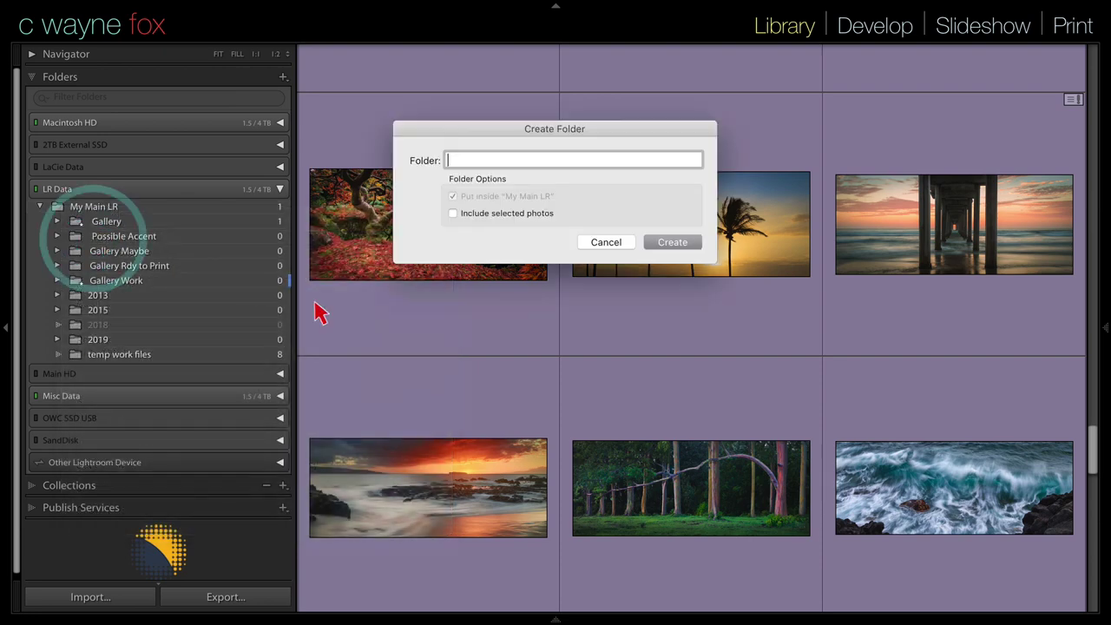
type("20")
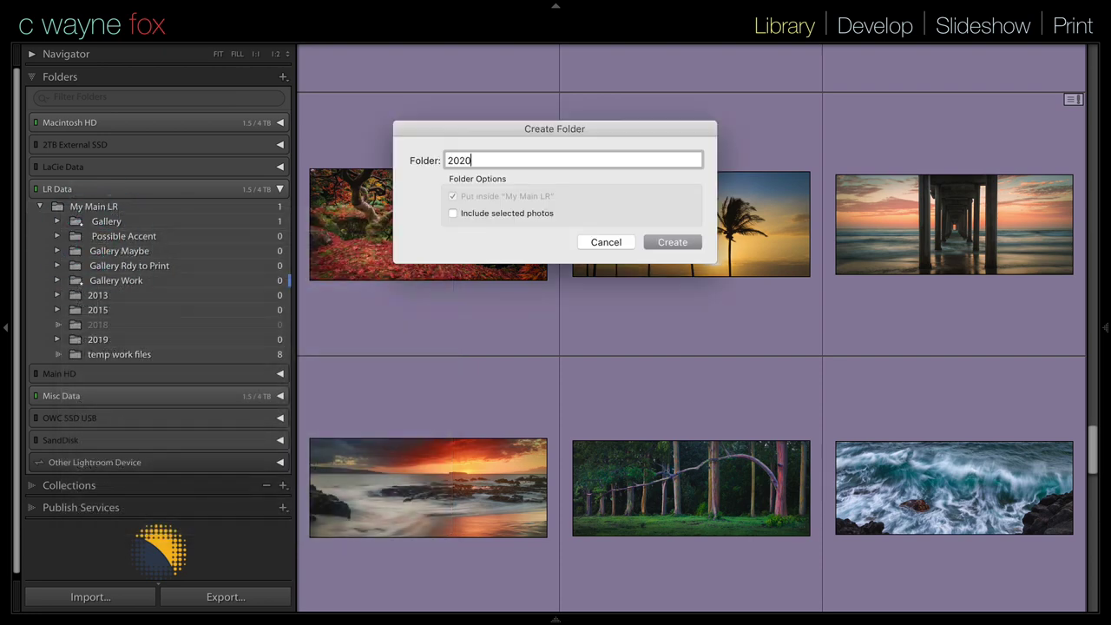
type("20")
left_click(689, 244)
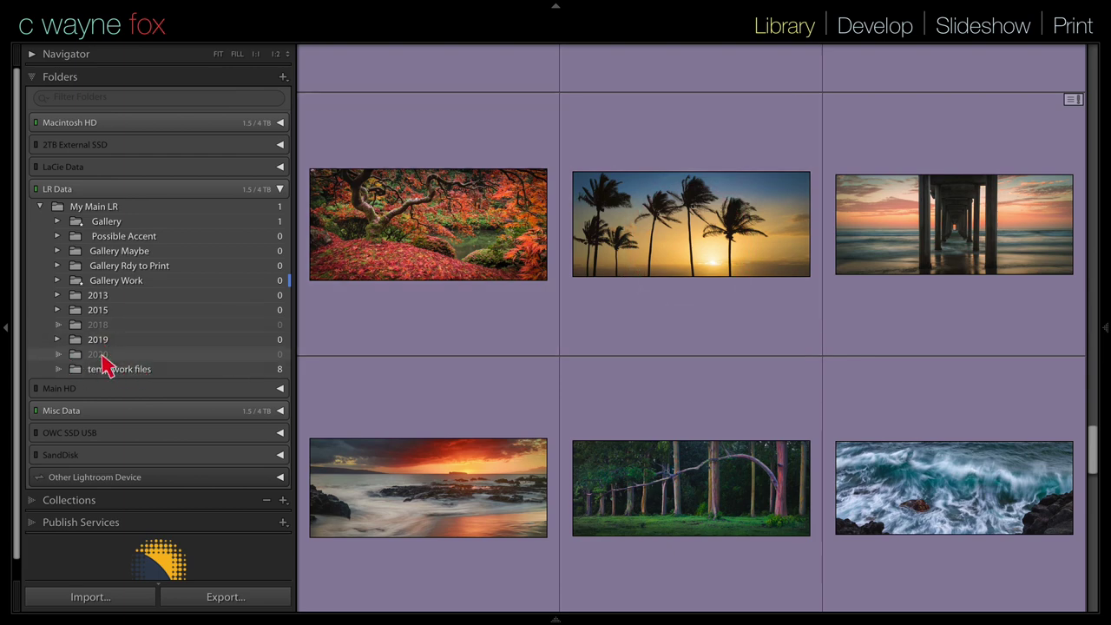
Start a photo import, choose the 100PHASE folder on the PHASEONE card as the source, and look over its photos.
left_click(97, 595)
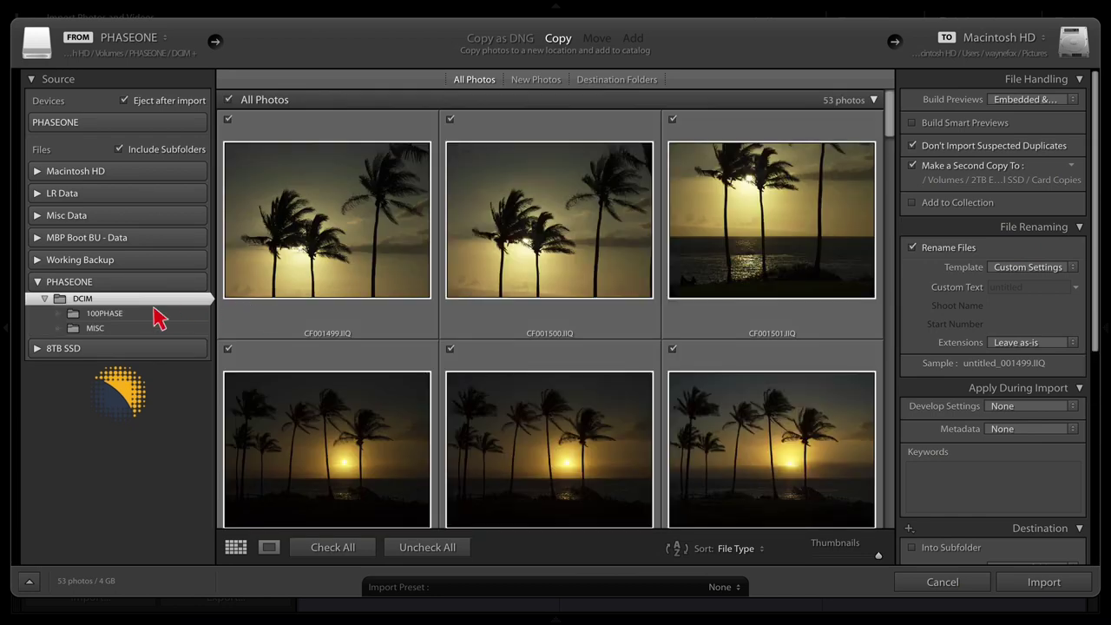
left_click(102, 313)
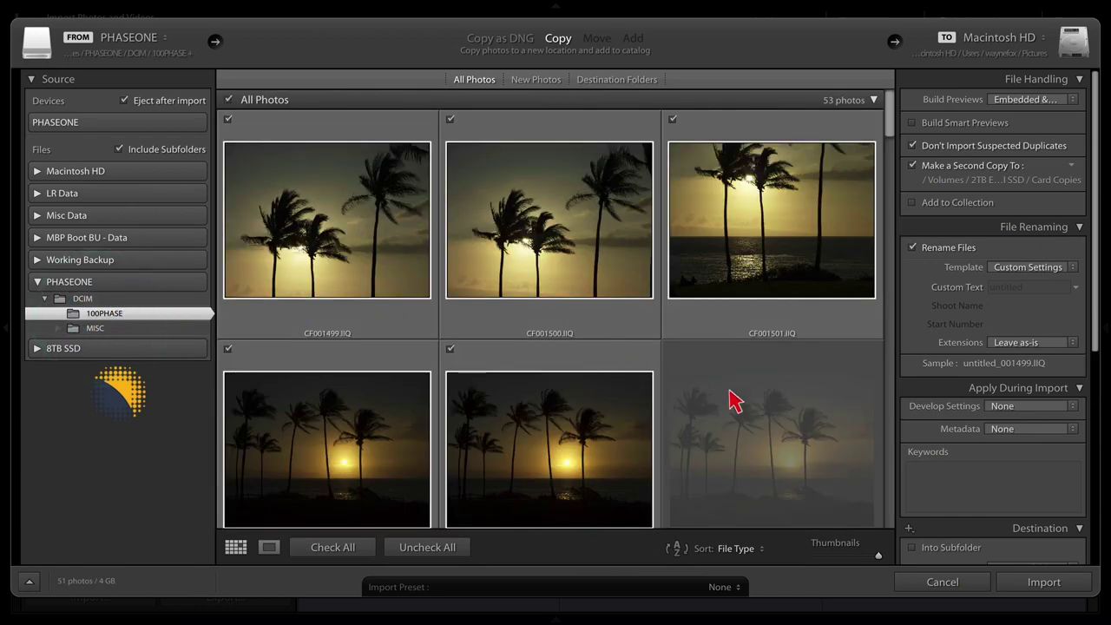
scroll(774, 441, "down", 2)
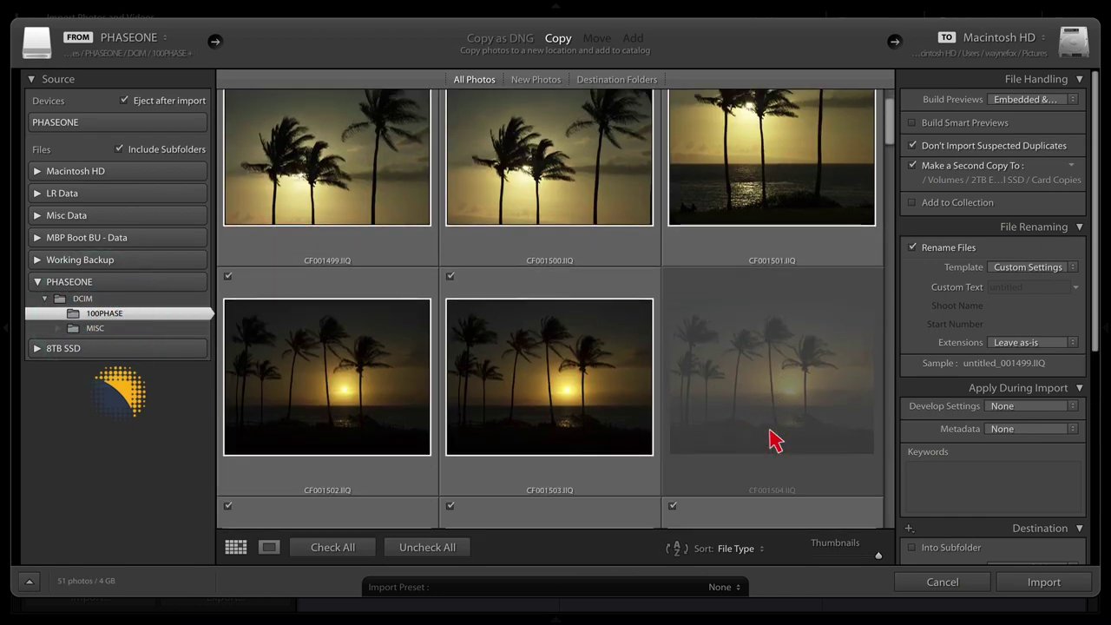
scroll(774, 441, "down", 2)
scroll(779, 337, "up", 4)
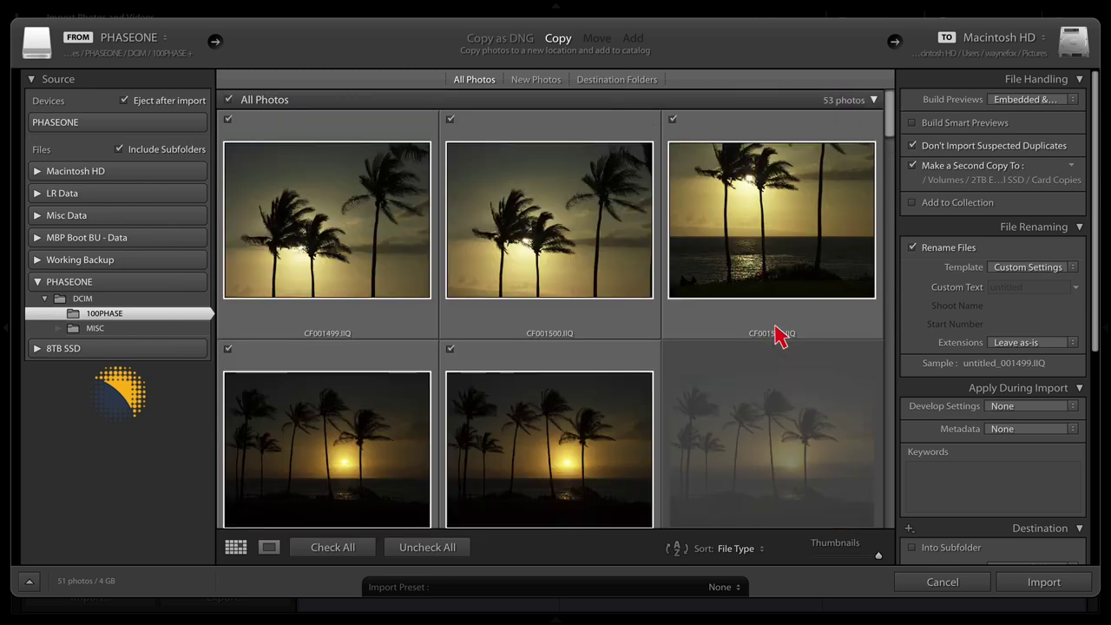
scroll(769, 405, "down", 1)
scroll(768, 405, "up", 1)
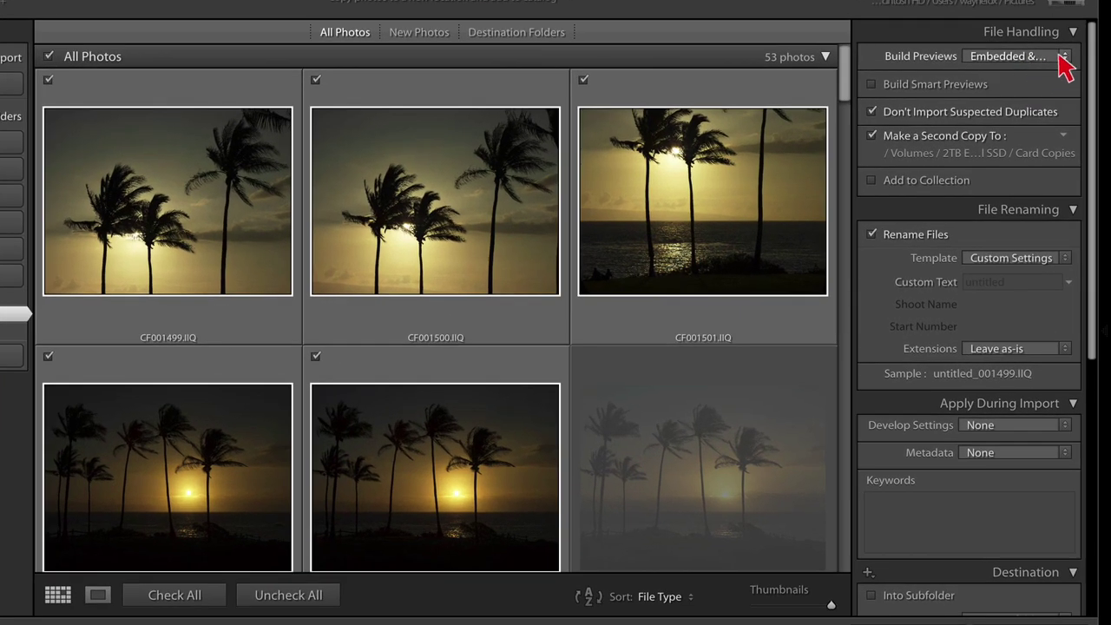
Try the import preview options by switching Build Previews between 1:1 and Embedded & Sidecar, ending on 1:1.
left_click(1069, 99)
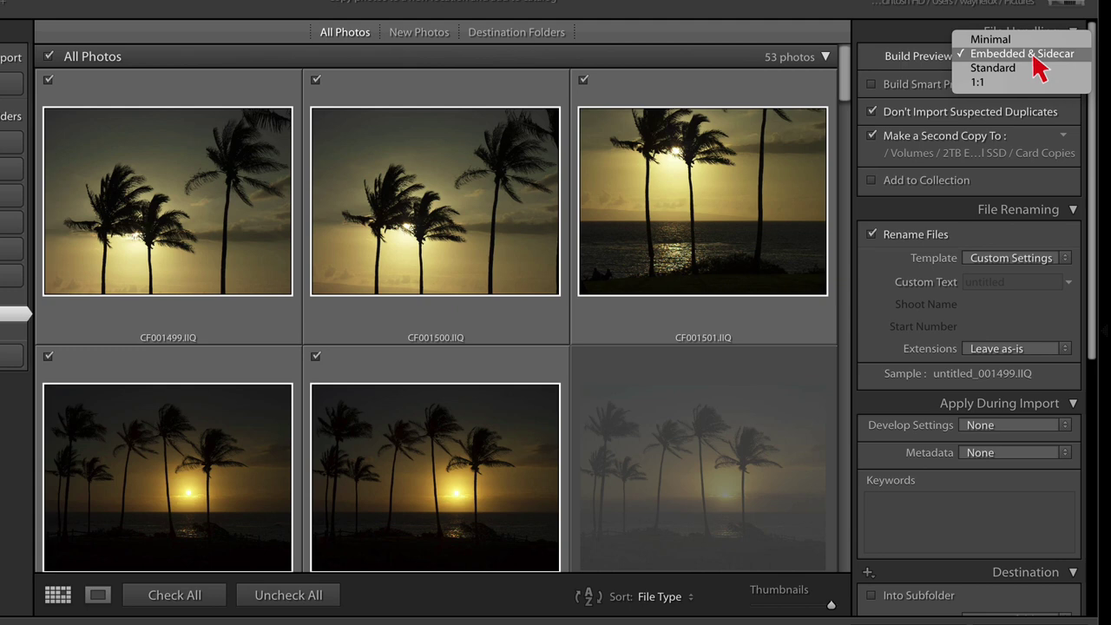
left_click(1035, 56)
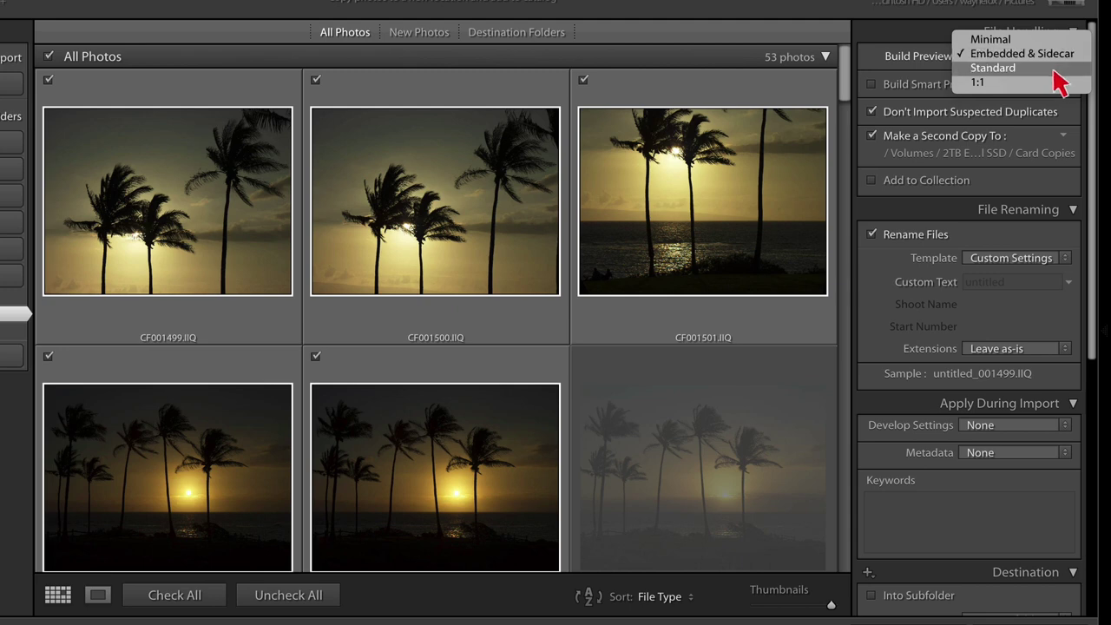
left_click(1053, 82)
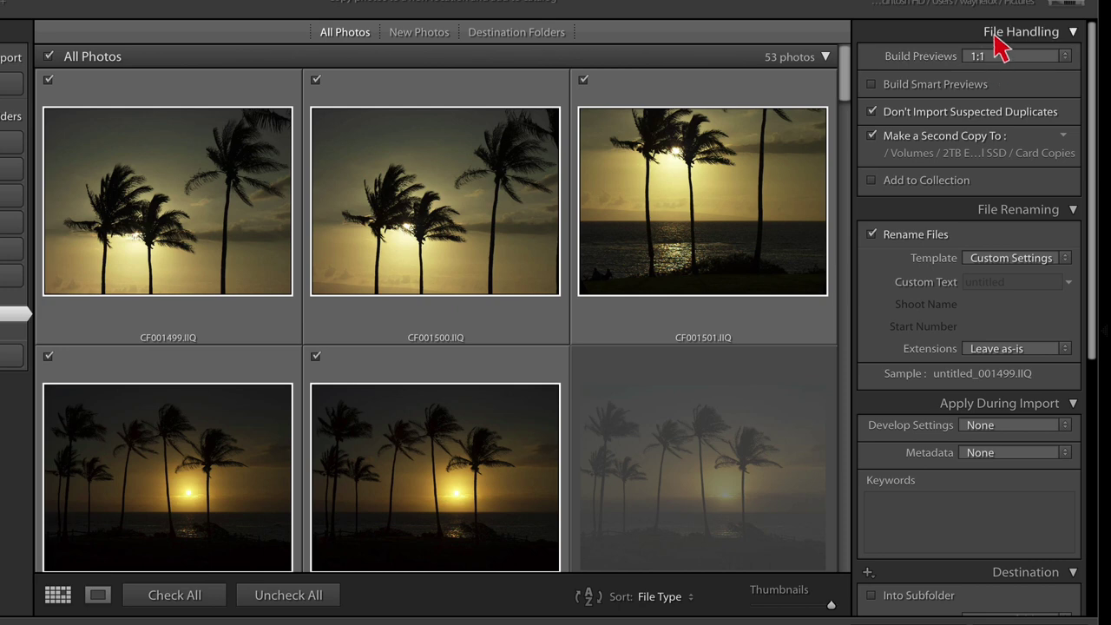
left_click(1070, 66)
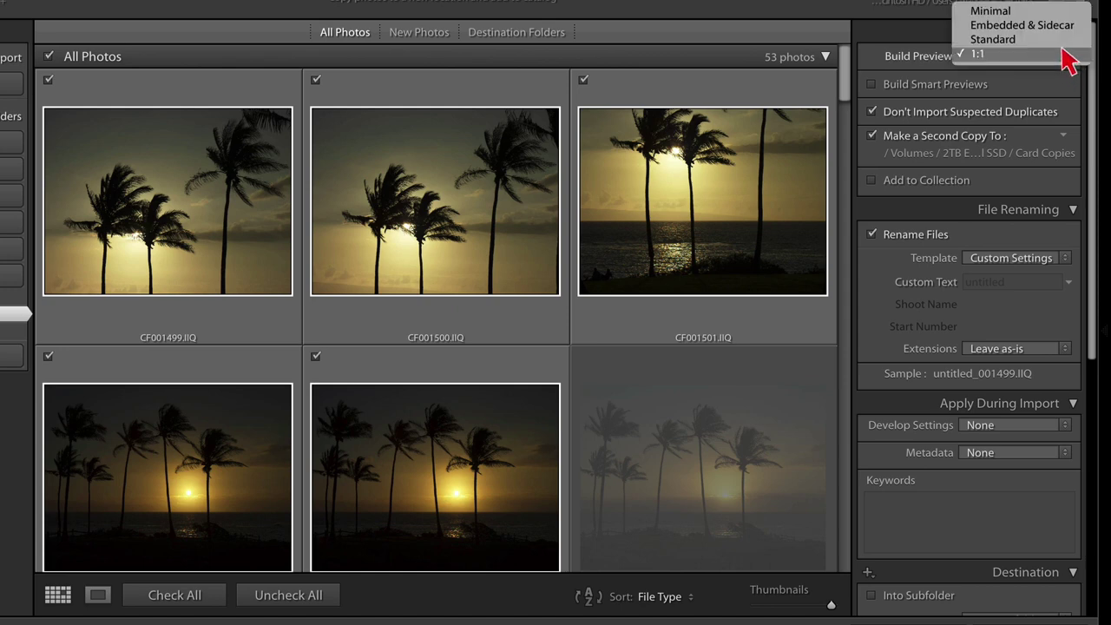
left_click(1070, 25)
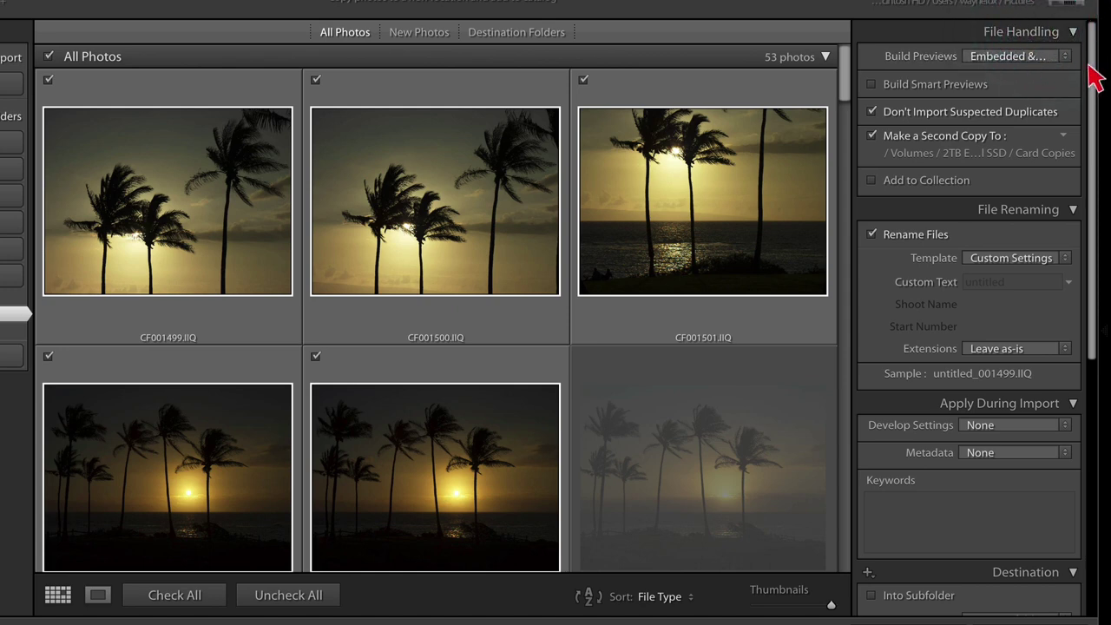
left_click(1068, 57)
left_click(1056, 83)
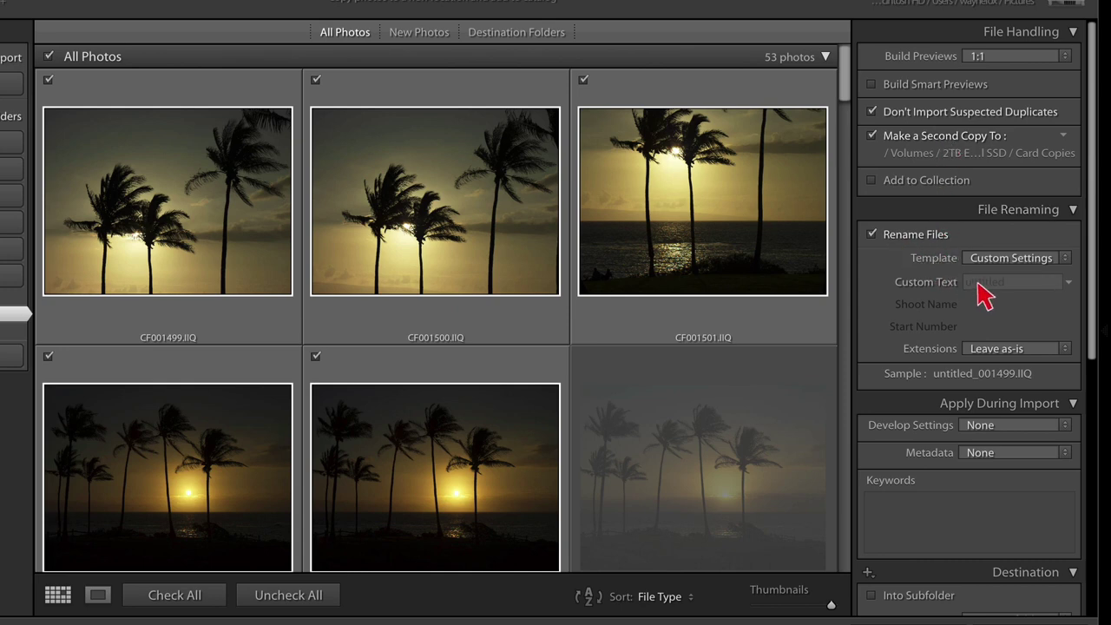
View the naming tokens in the Filename Template Editor and leave it without saving changes.
left_click(1066, 258)
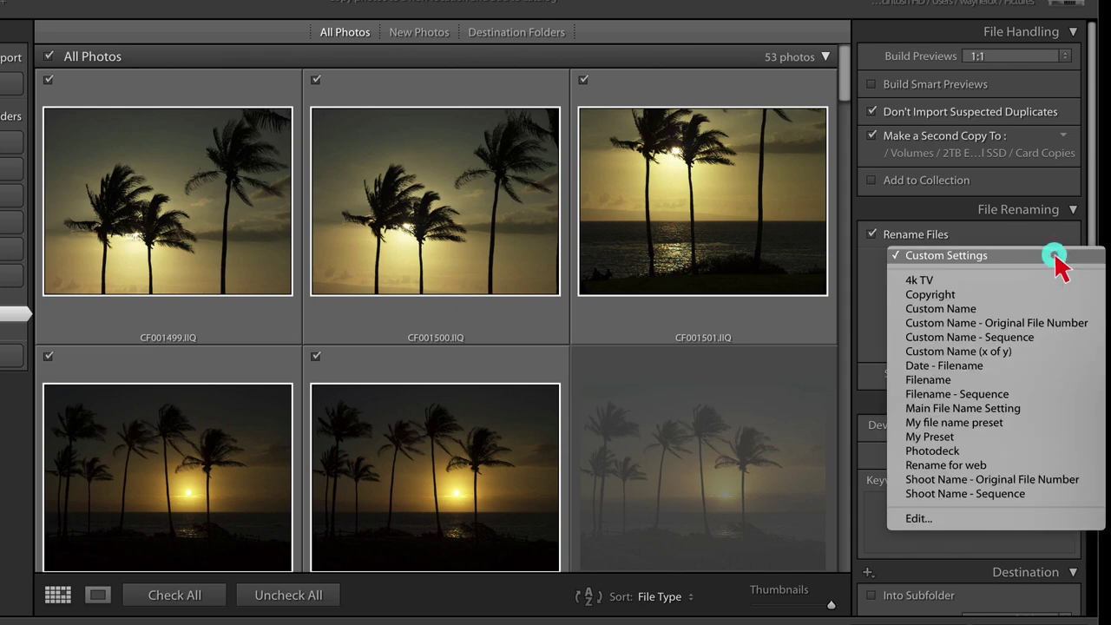
left_click(946, 521)
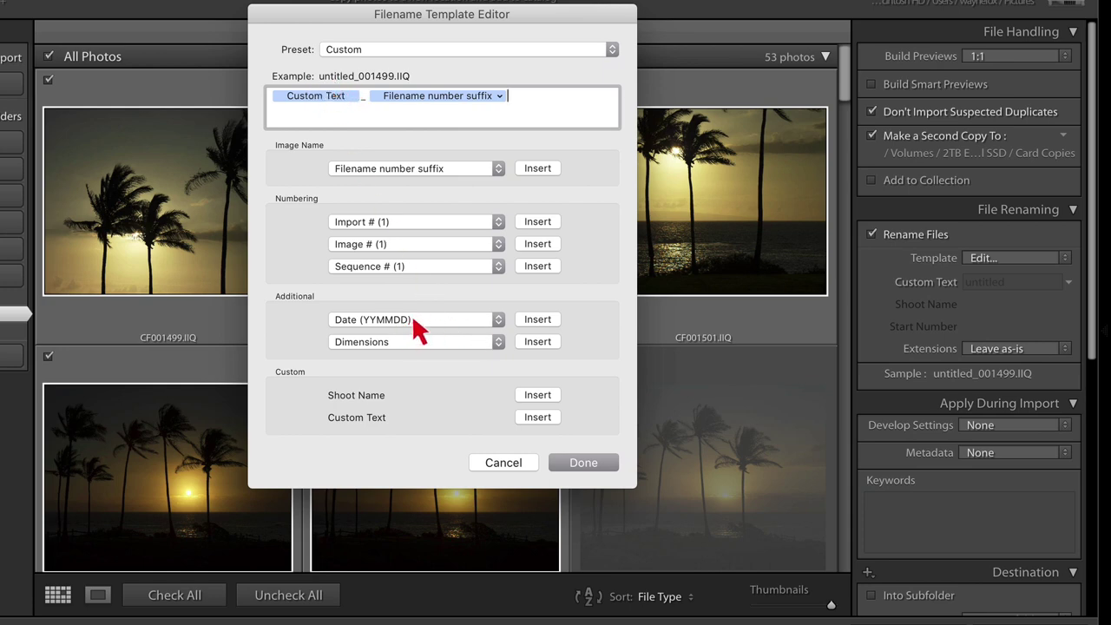
left_click(501, 463)
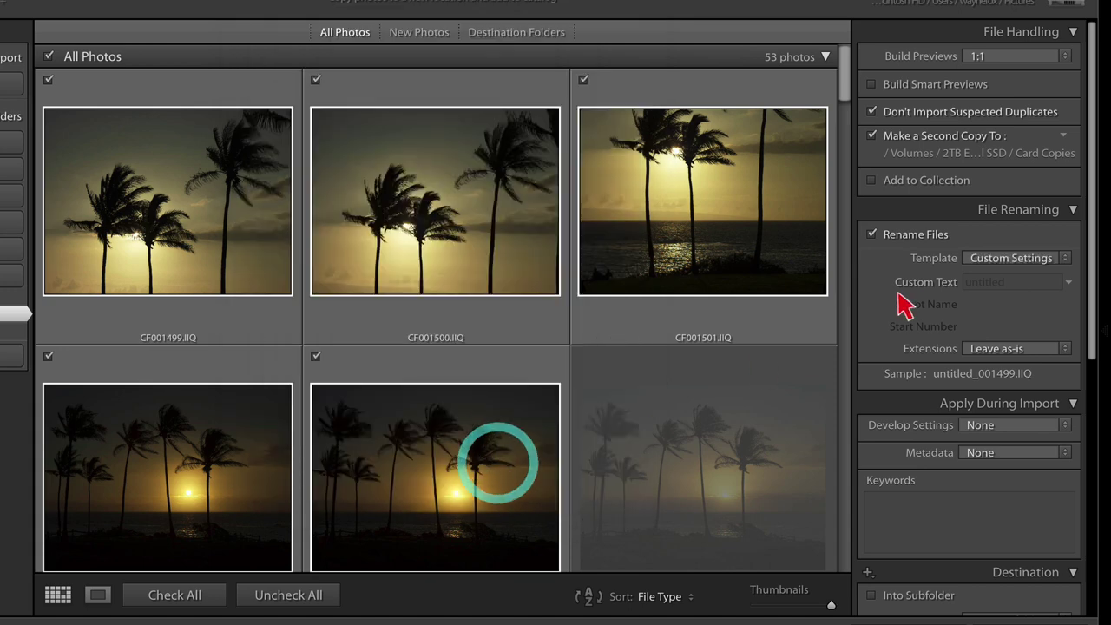
Set the custom text for renaming the imported files to 200224_Badwater.
left_click(981, 284)
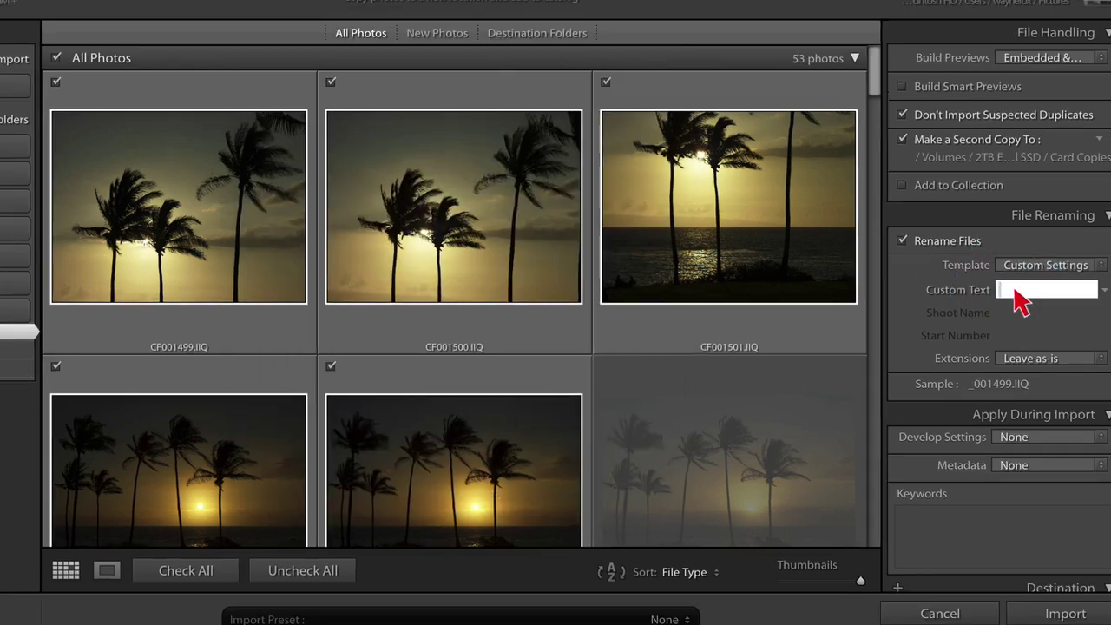
type("20")
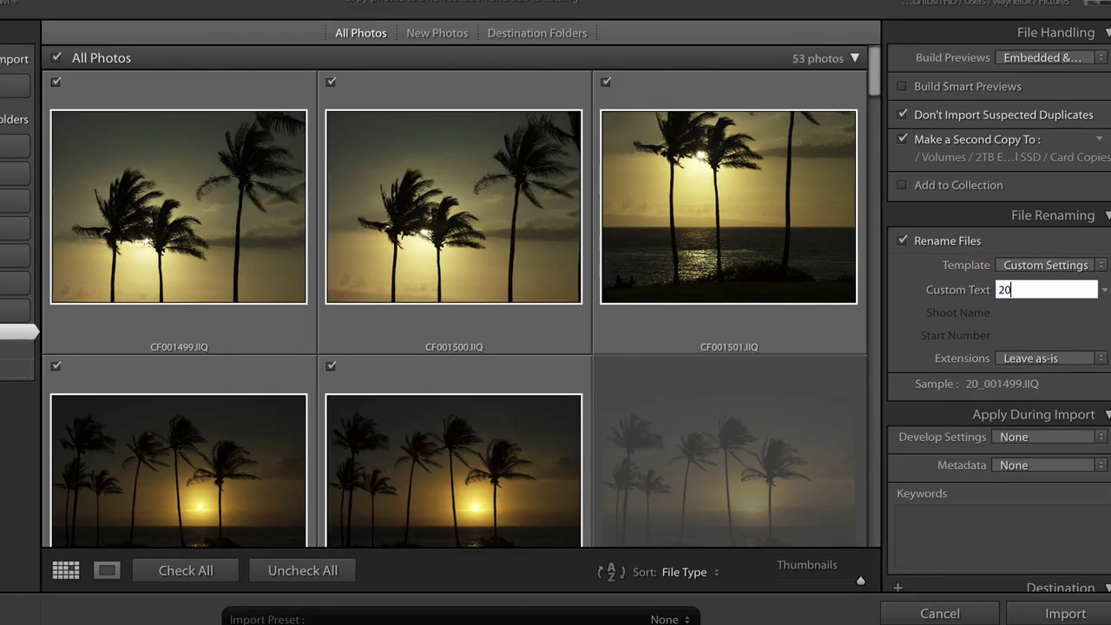
type("0224_Badwater")
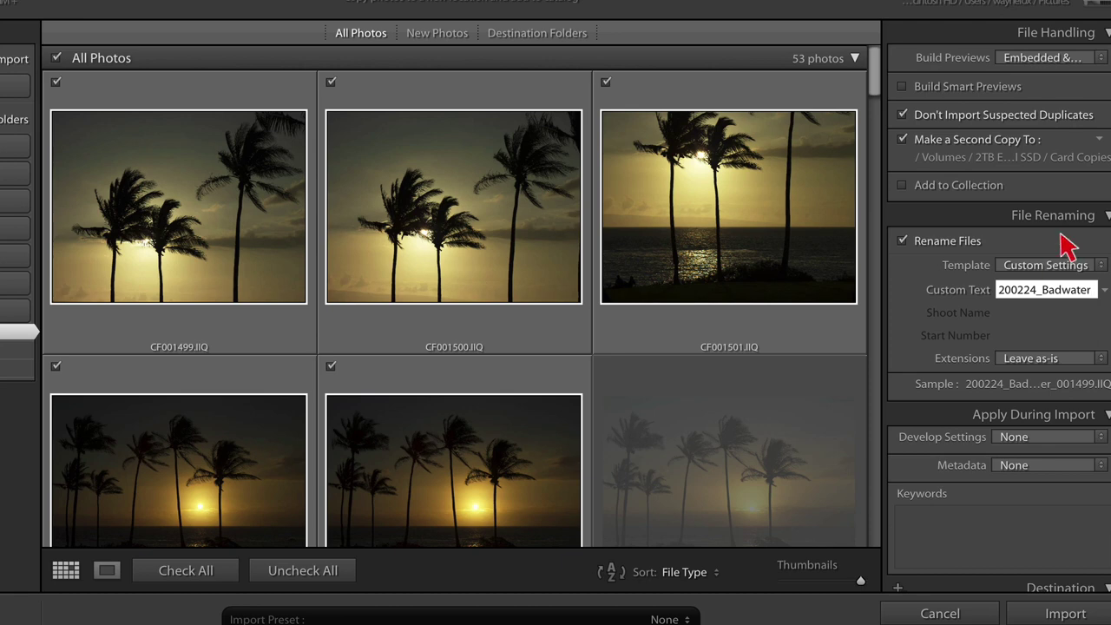
left_click(897, 263)
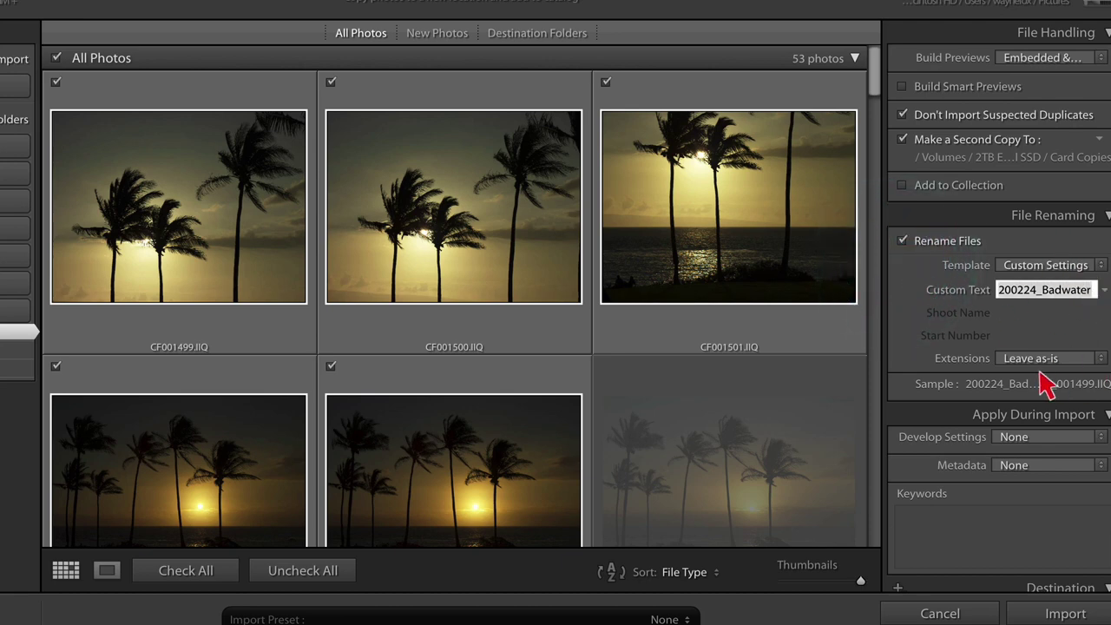
scroll(1048, 383, "down", 3)
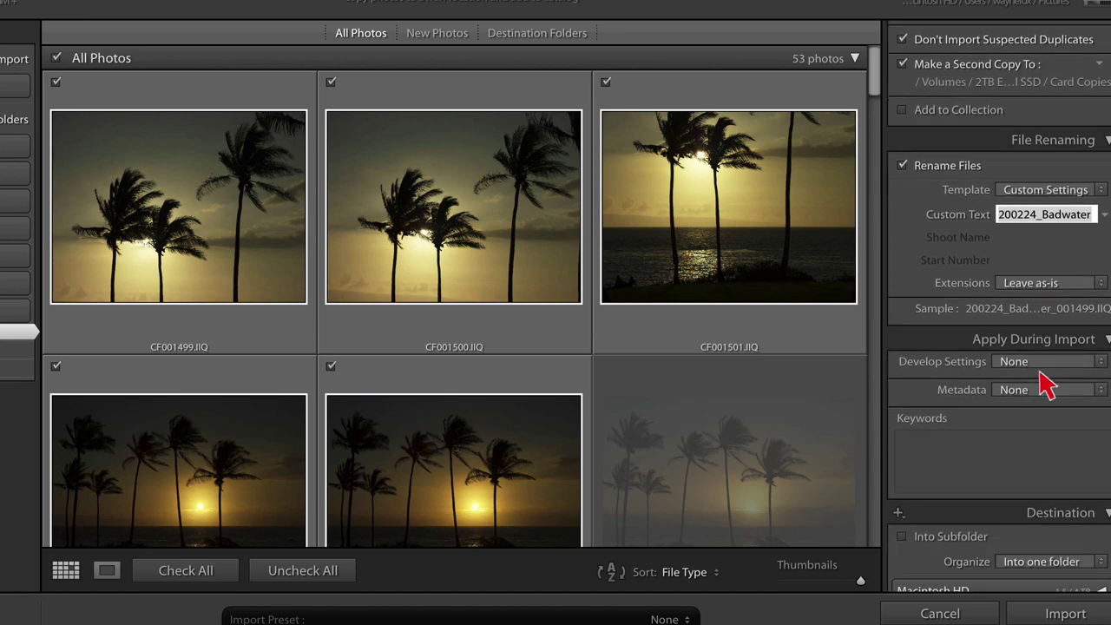
scroll(1048, 383, "down", 1)
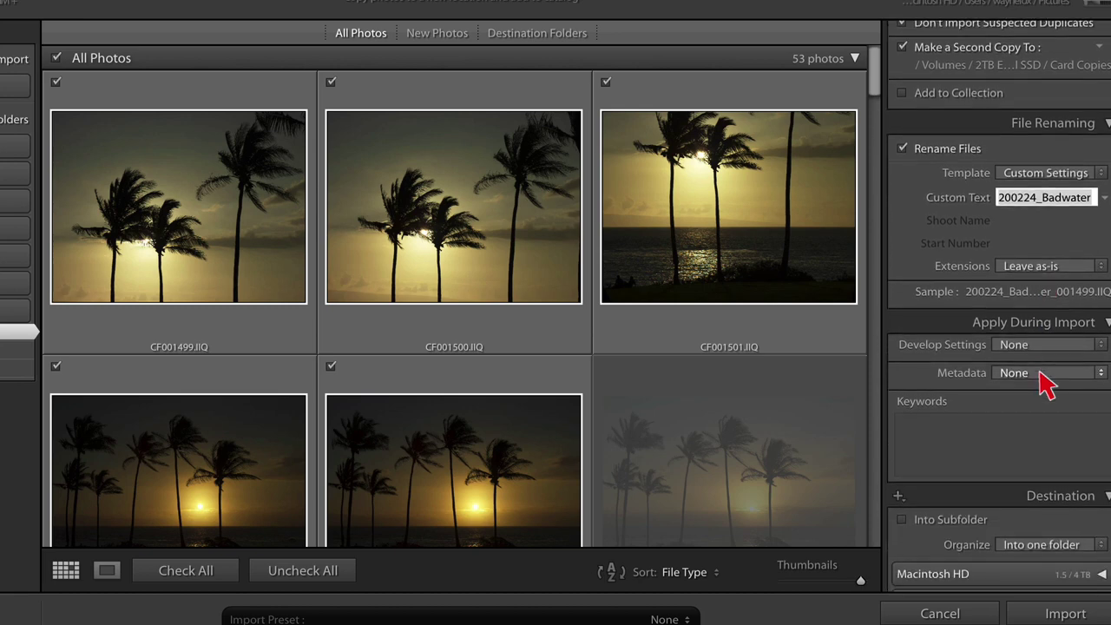
Apply the 2019 preset new metadata preset and the keyword Badwater to the photos being imported.
left_click(1044, 375)
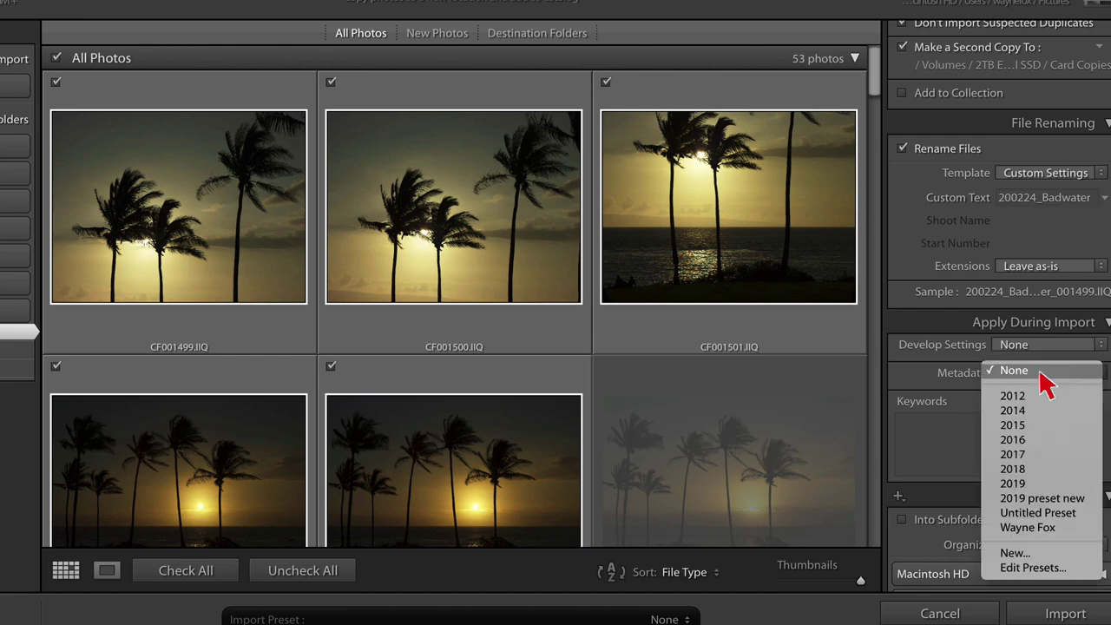
left_click(927, 425)
type("Badwater")
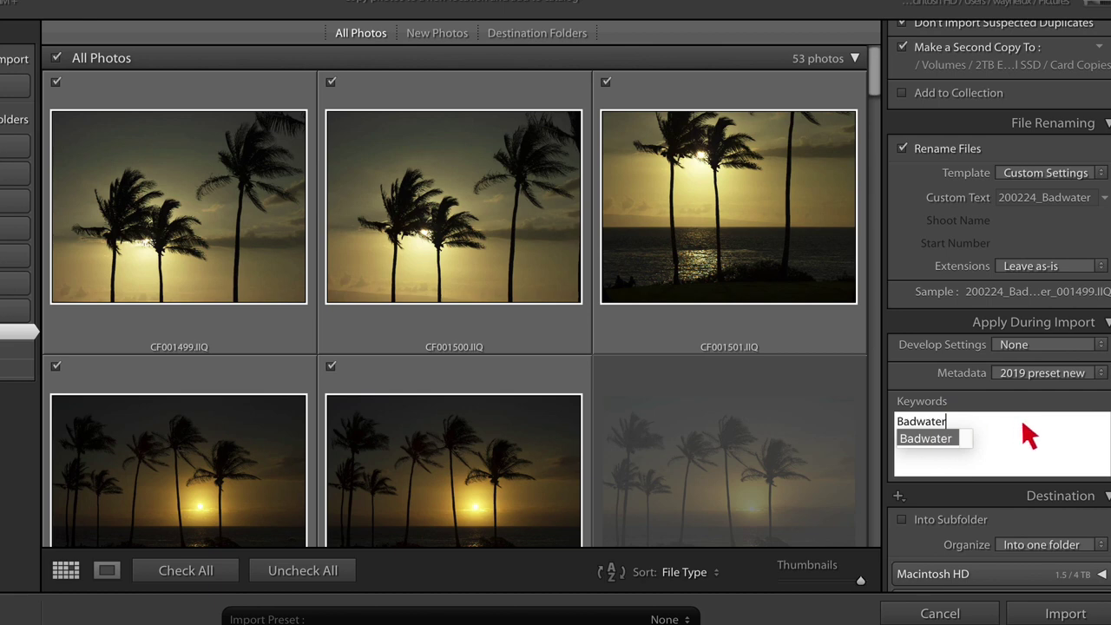
Set the import destination to place the photos into a subfolder named 200224_Badwater.
scroll(1023, 426, "down", 2)
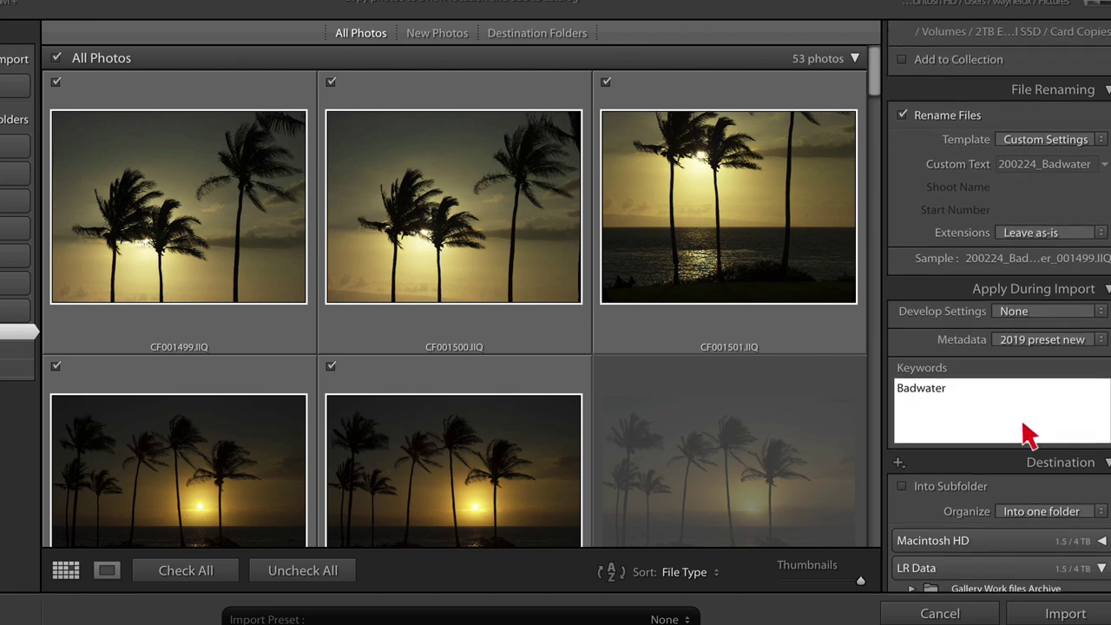
scroll(1029, 434, "down", 1)
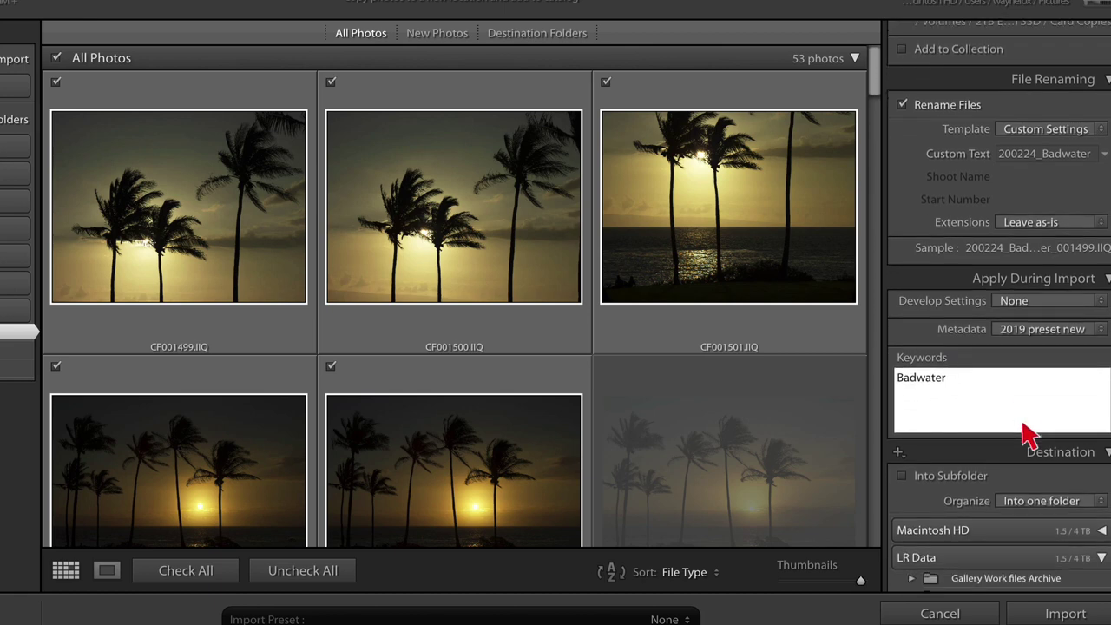
scroll(1029, 434, "down", 1)
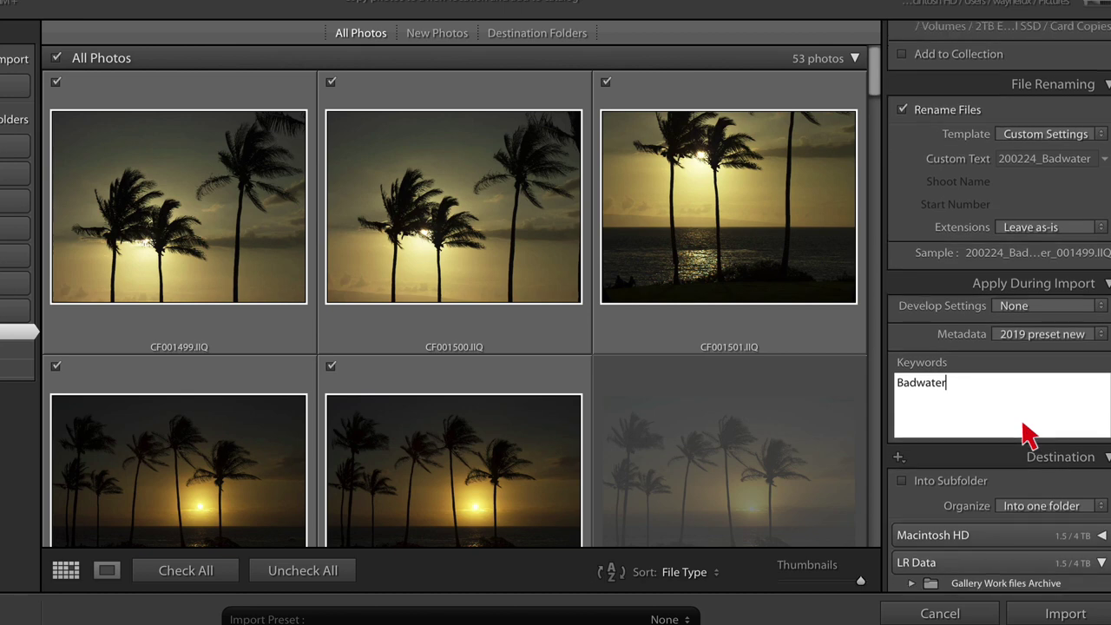
scroll(1029, 434, "down", 5)
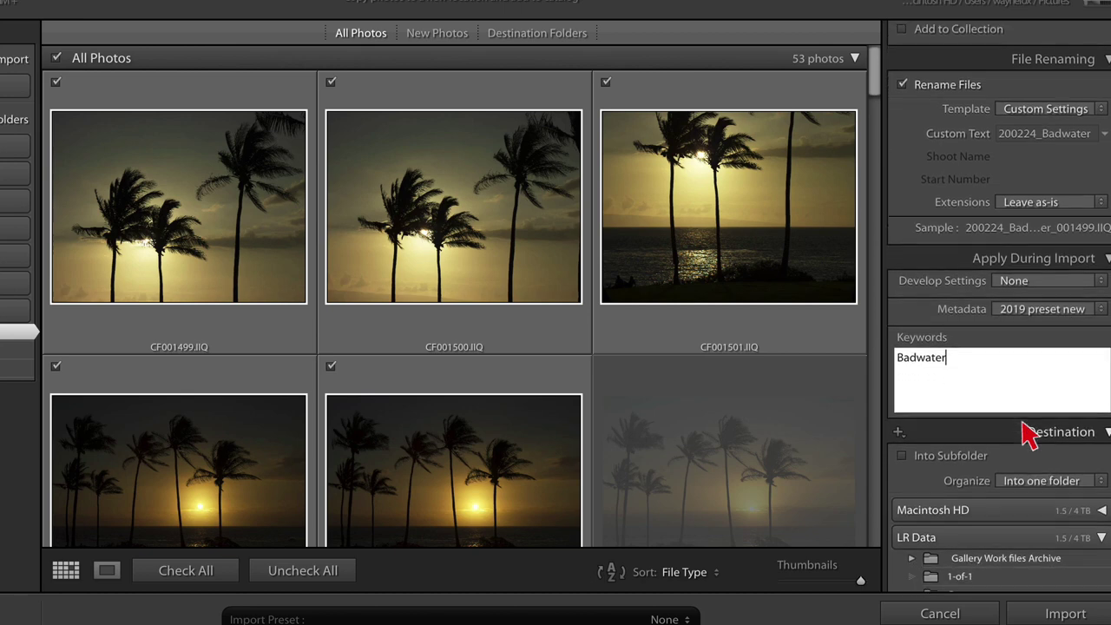
scroll(1029, 434, "down", 2)
left_click(903, 351)
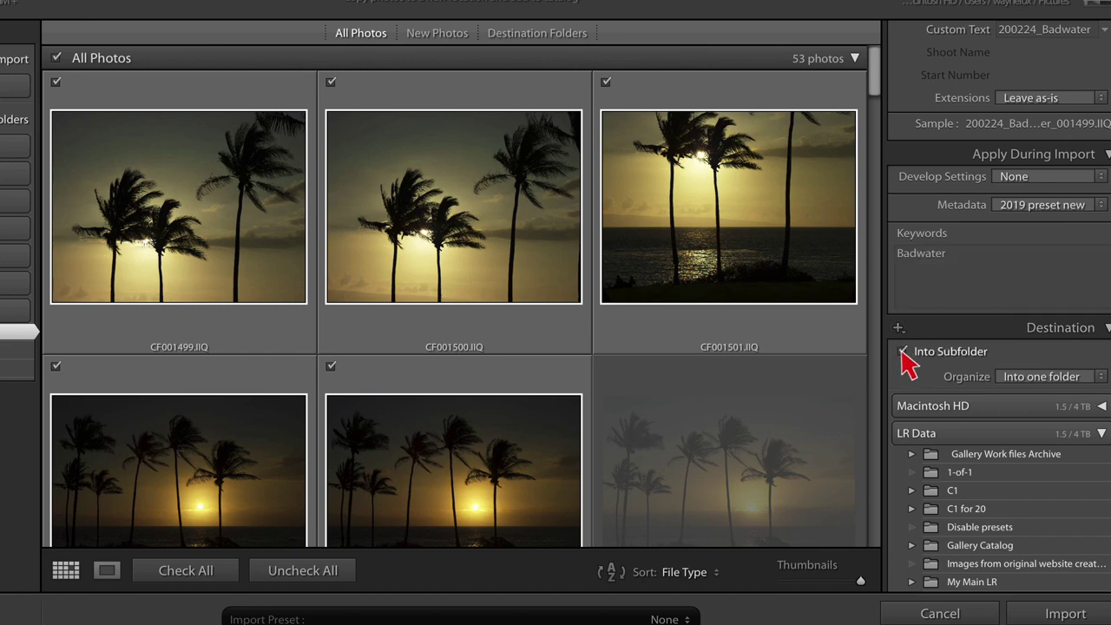
left_click(1037, 351)
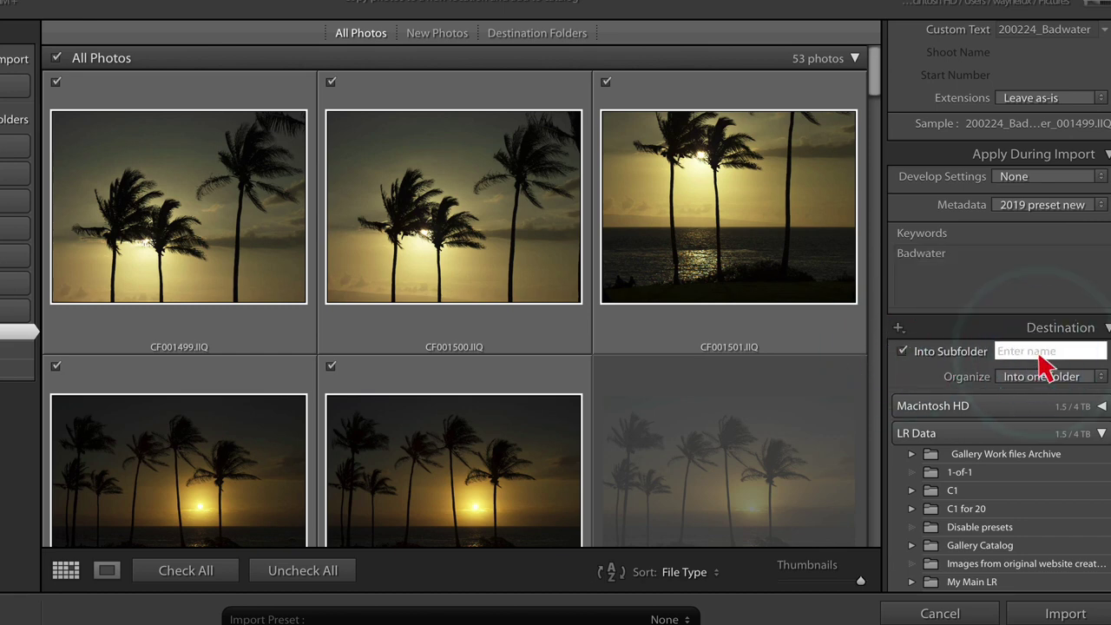
type("200224_Badwater")
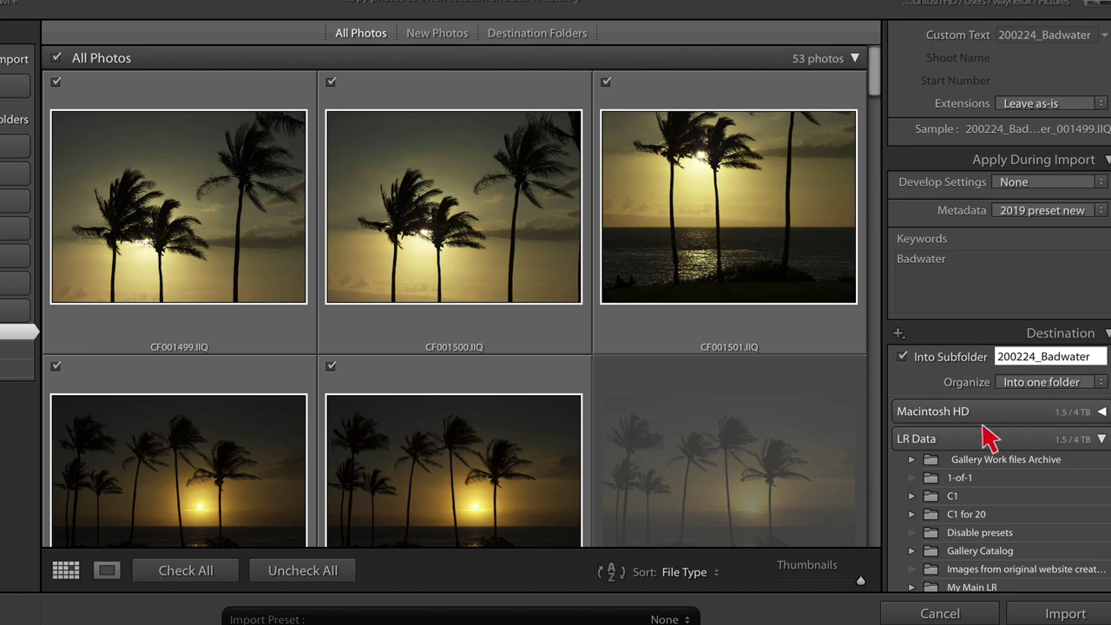
Choose the 2020 folder inside My Main LR on LR Data as the destination, and cancel the import.
scroll(965, 502, "down", 4)
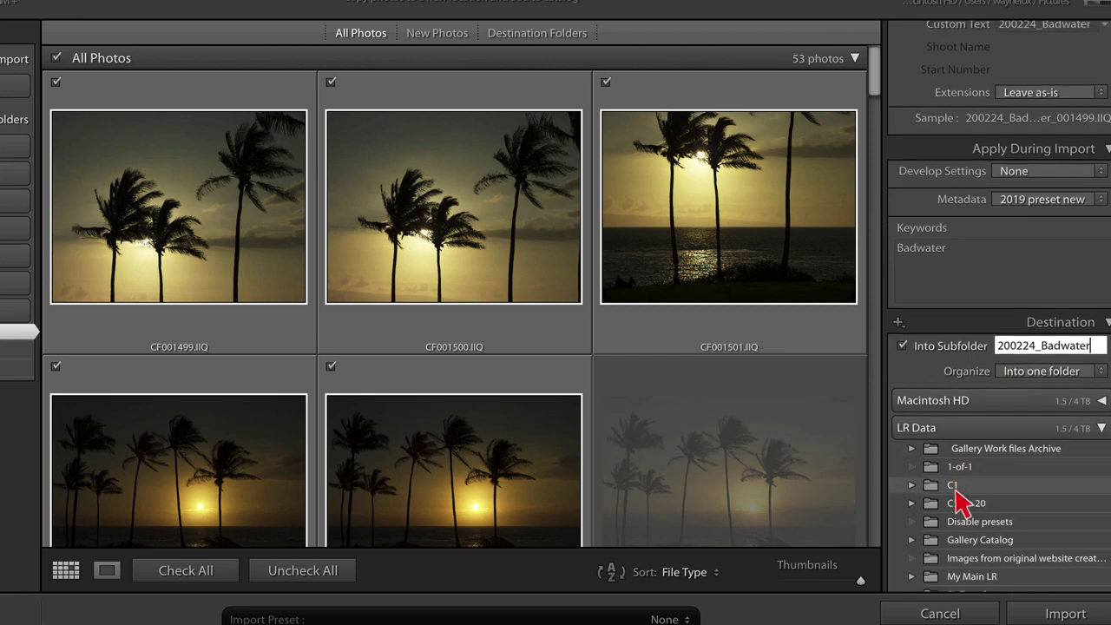
scroll(962, 504, "down", 1)
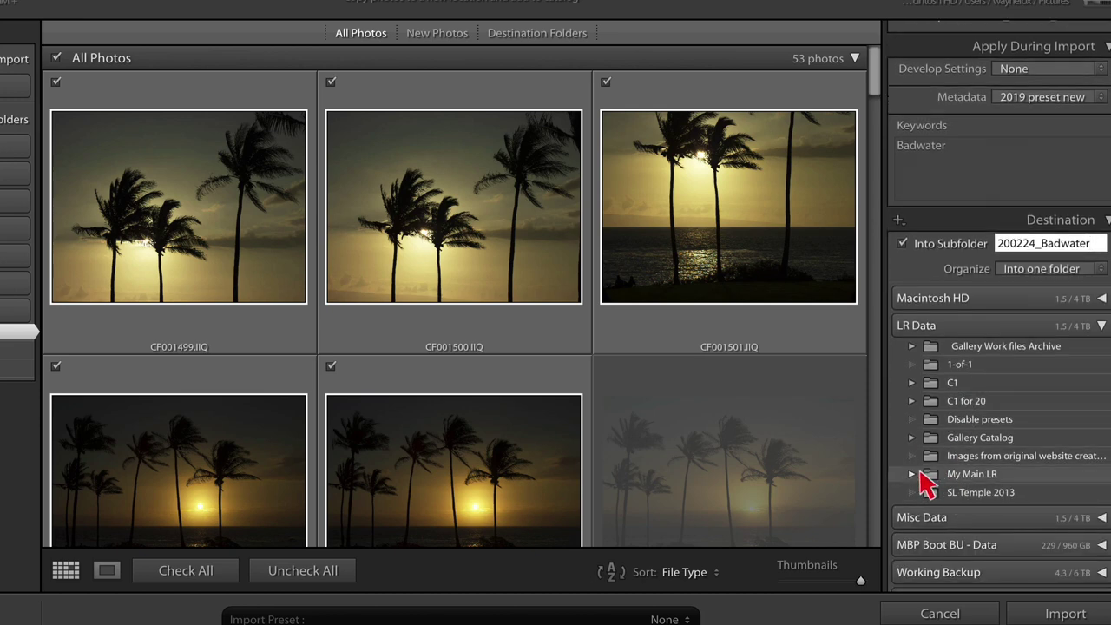
left_click(912, 475)
scroll(992, 469, "down", 7)
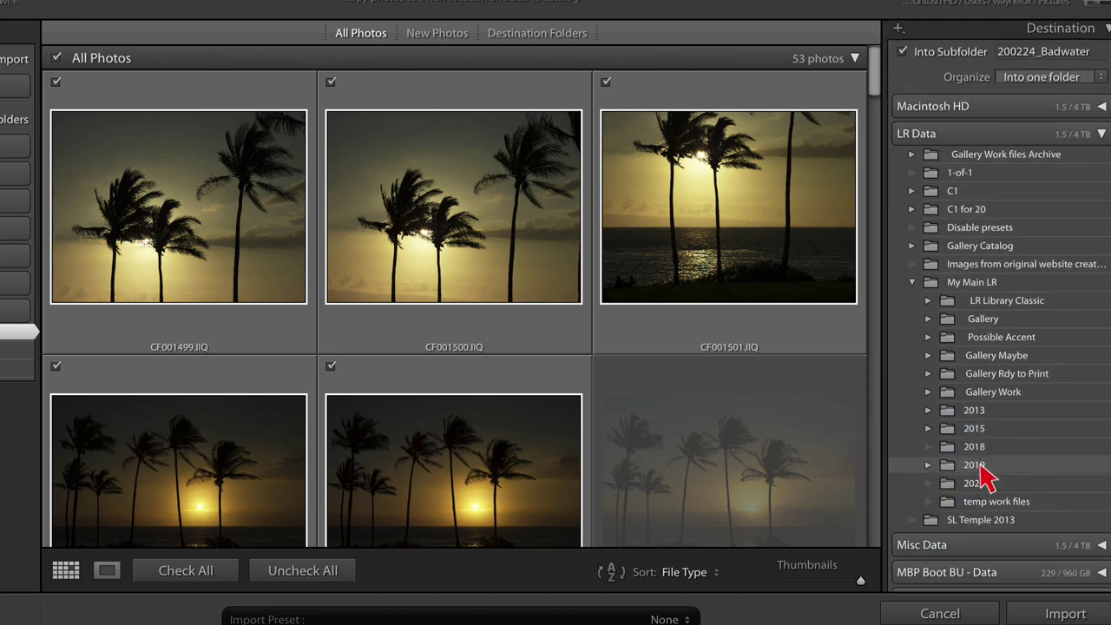
left_click(952, 484)
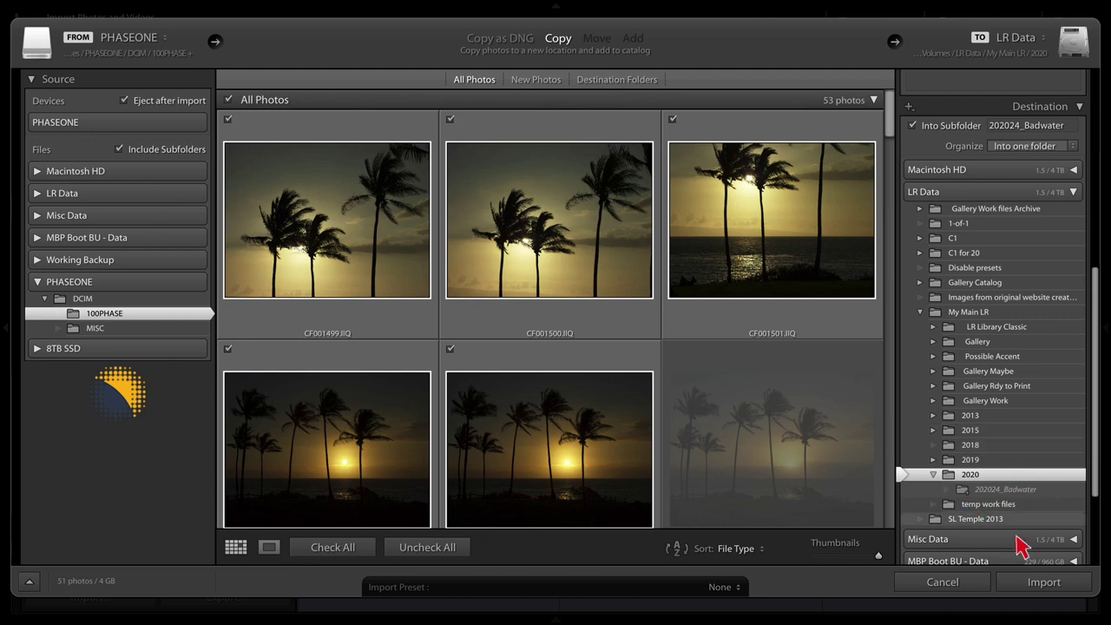
left_click(964, 583)
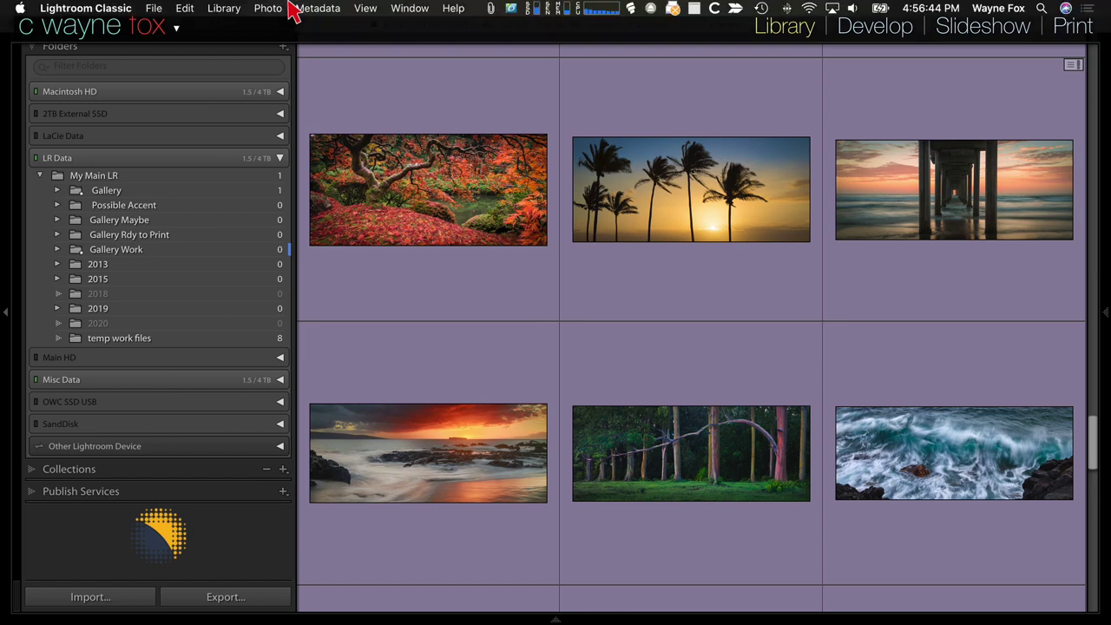
View the image label names in the Color Label Set editor and leave it without saving changes.
left_click(308, 9)
mouse_move(337, 98)
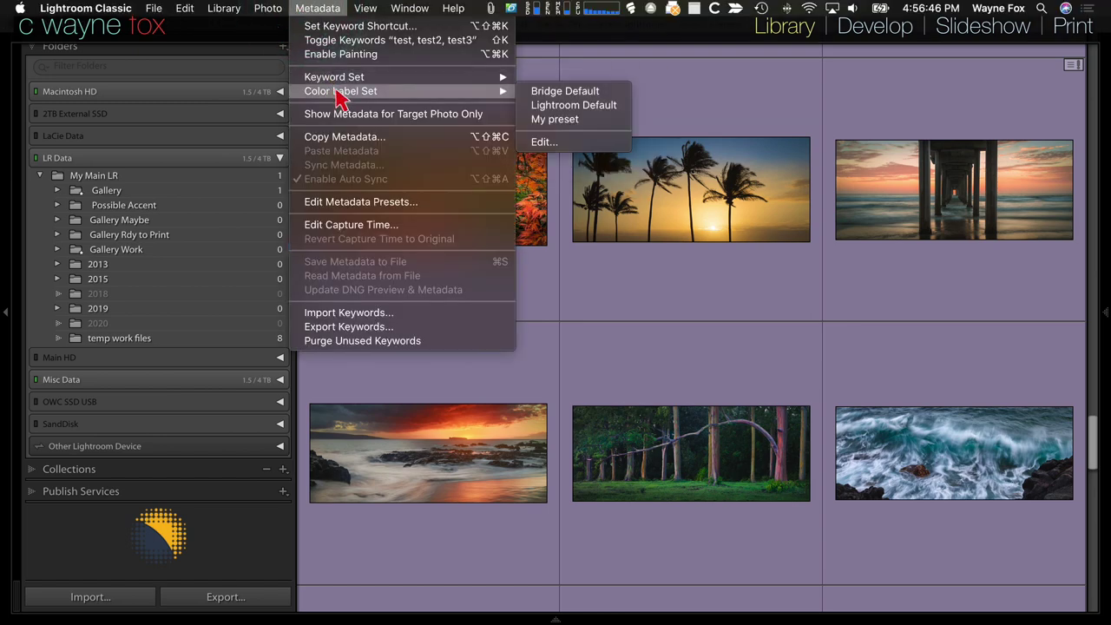
left_click(547, 143)
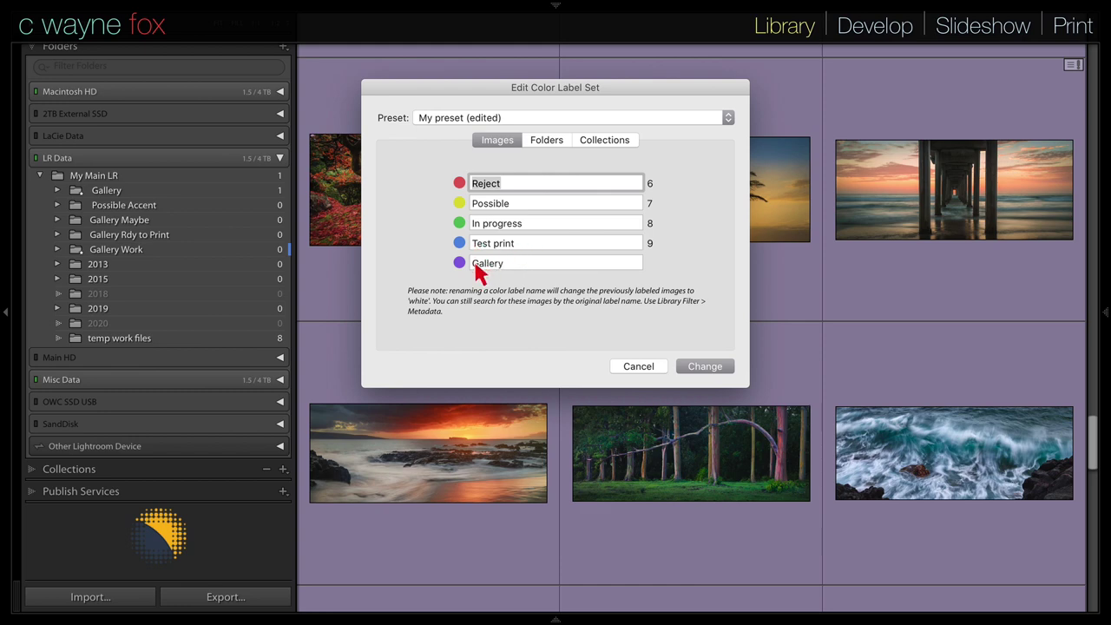
left_click(640, 368)
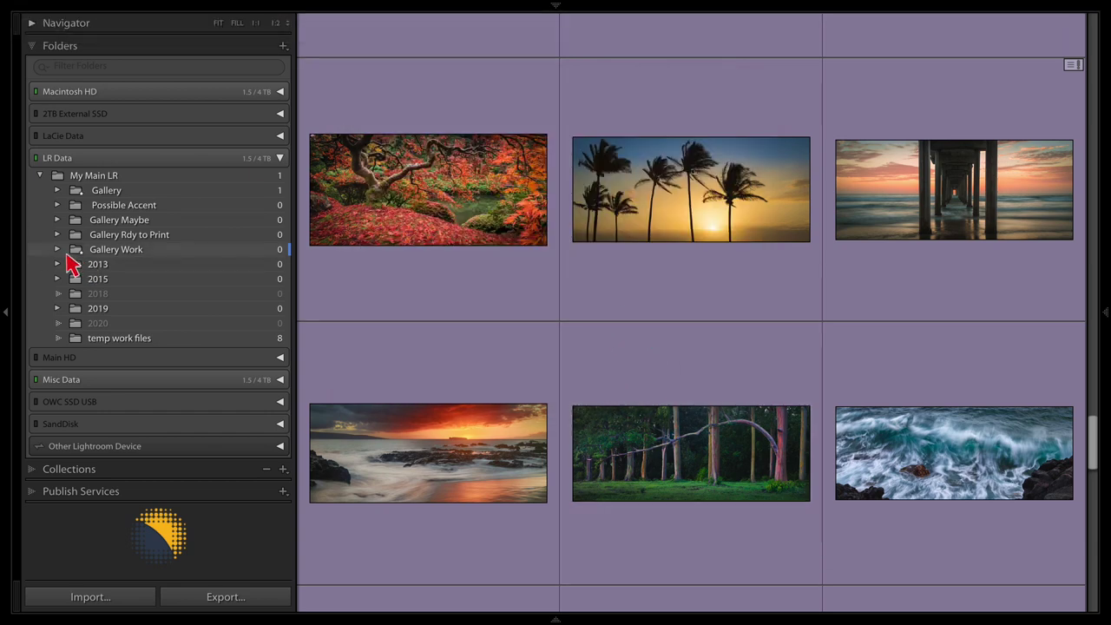
Look through the 10_10_4_TimpSingle, 092809_AspenTrunksClose and 120125_SecretCove-001456 folders inside Gallery Work.
left_click(57, 250)
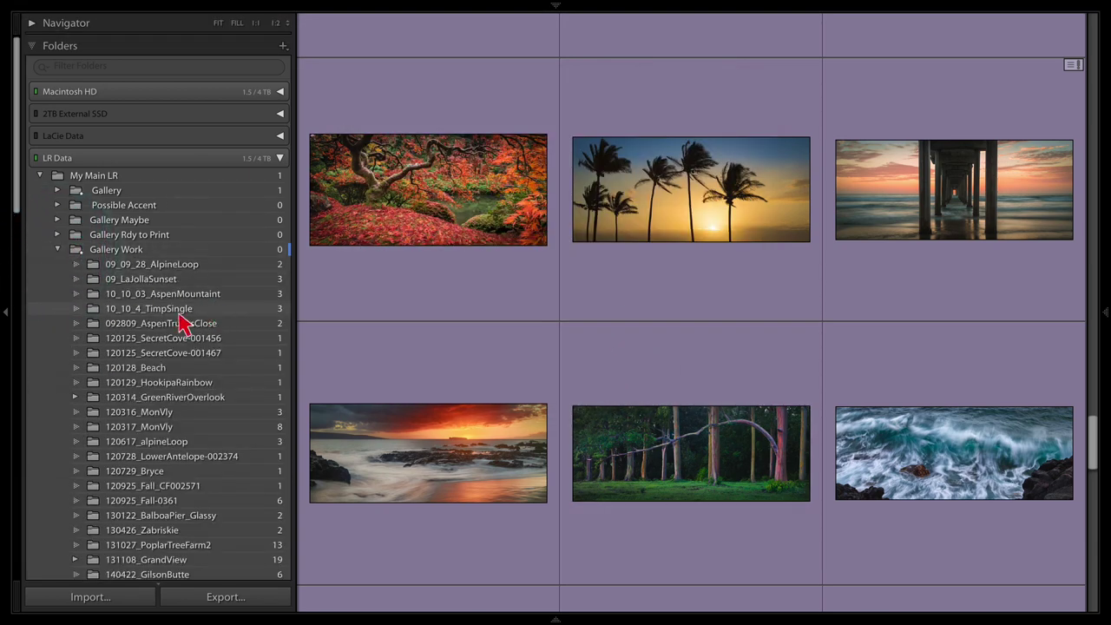
left_click(178, 311)
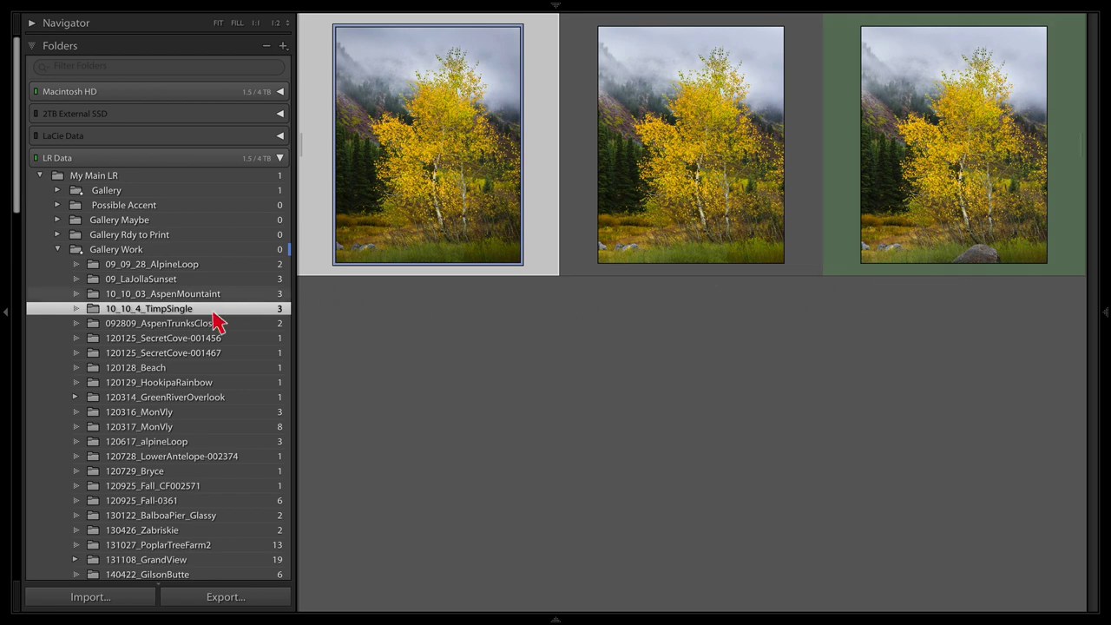
left_click(172, 325)
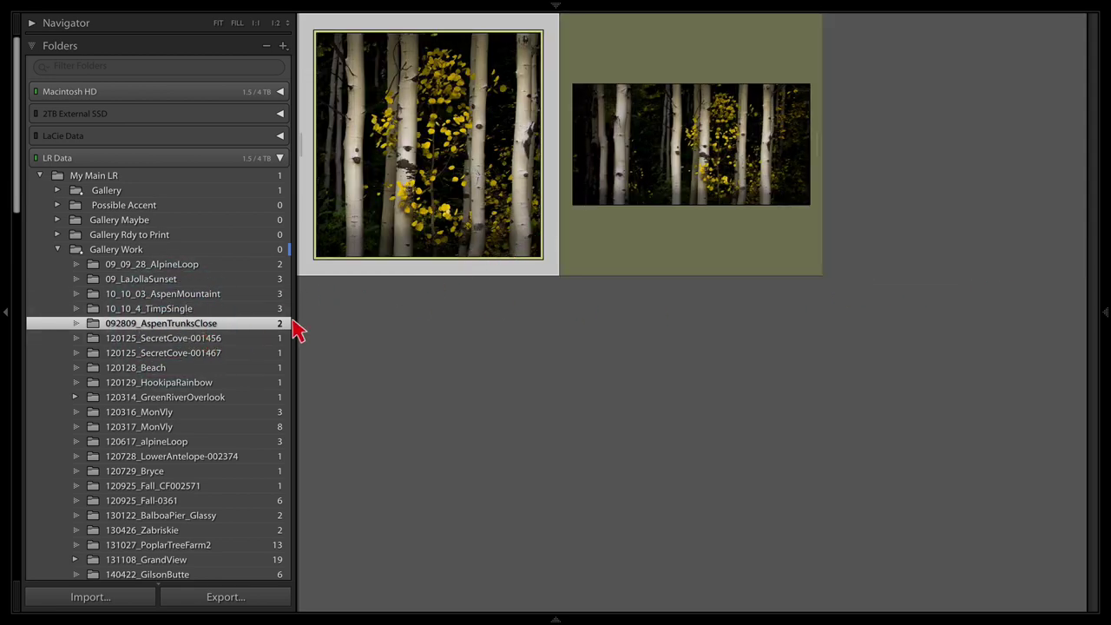
left_click(206, 339)
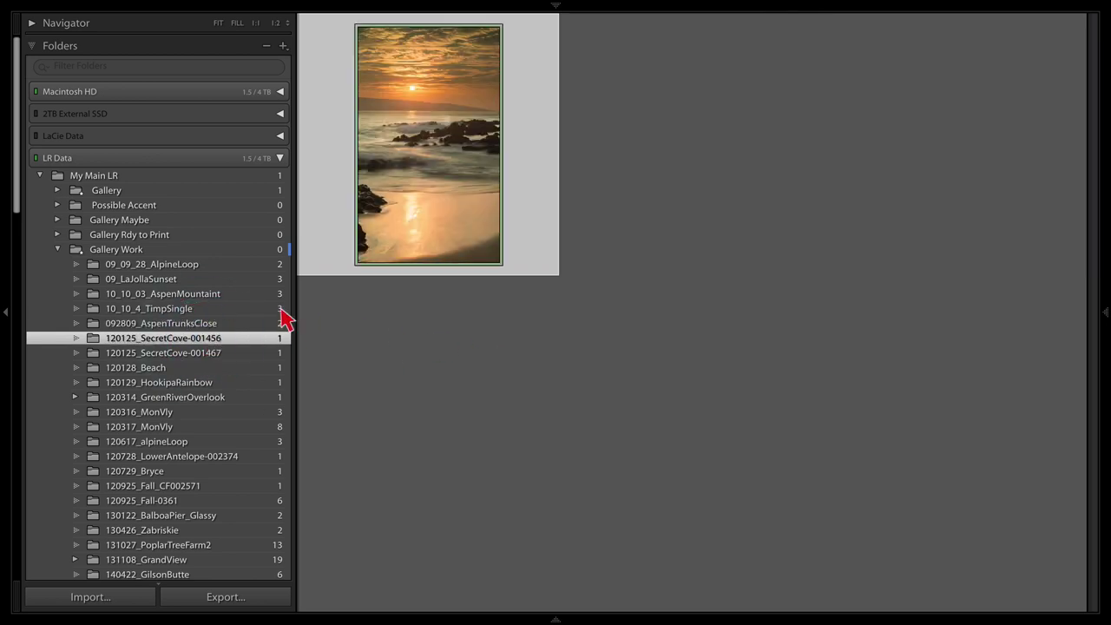
View the photos in the 160901_SecretCove folder under Gallery Rdy to Print, and collapse the expanded gallery folders.
left_click(58, 234)
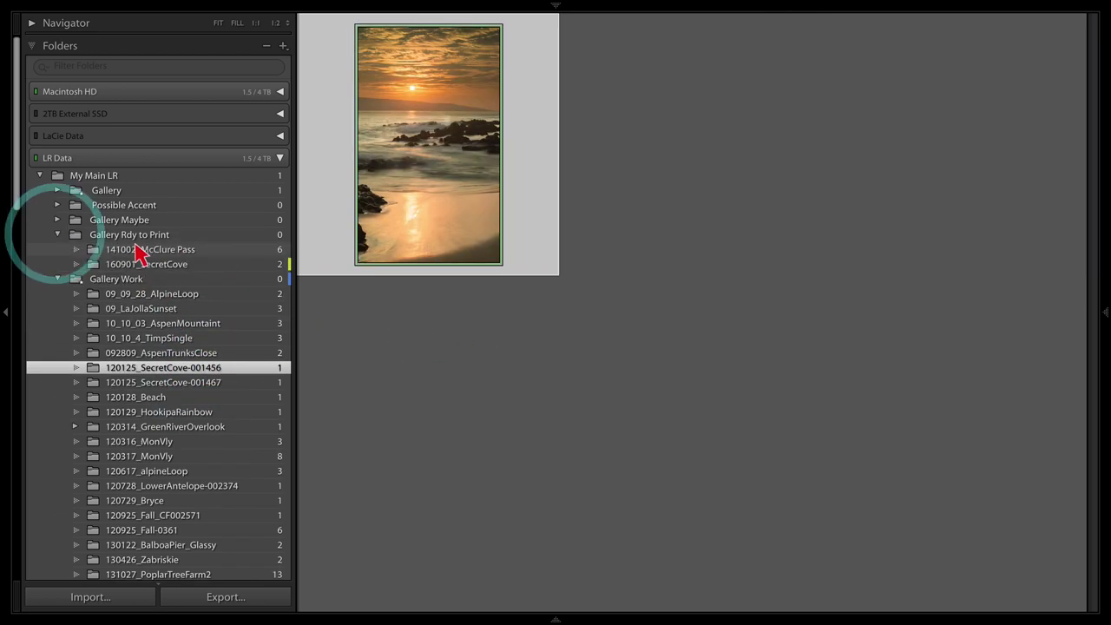
left_click(146, 263)
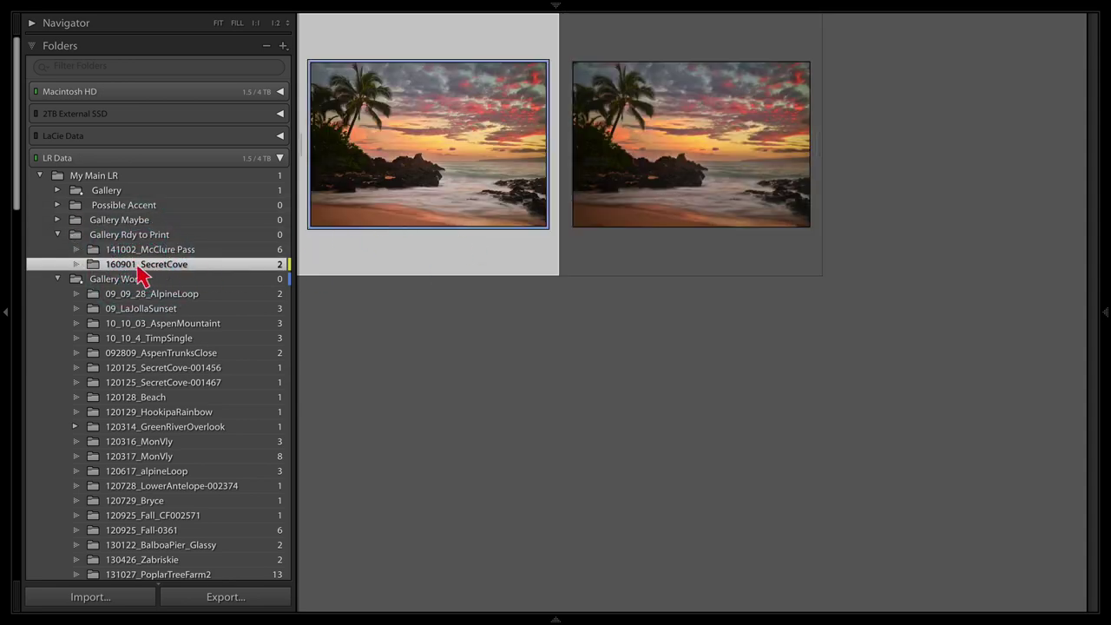
left_click(57, 235)
scroll(156, 293, "down", 10)
scroll(159, 291, "down", 6)
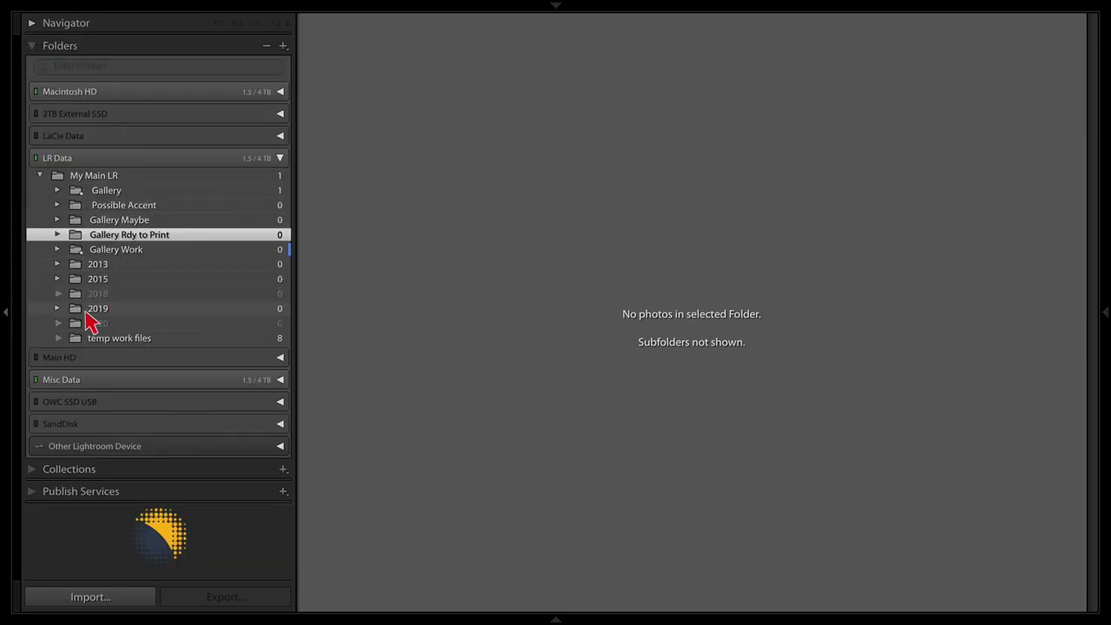
Expand the 2019 folder and look through the photos in 190129_MesquiteDunes.
left_click(57, 310)
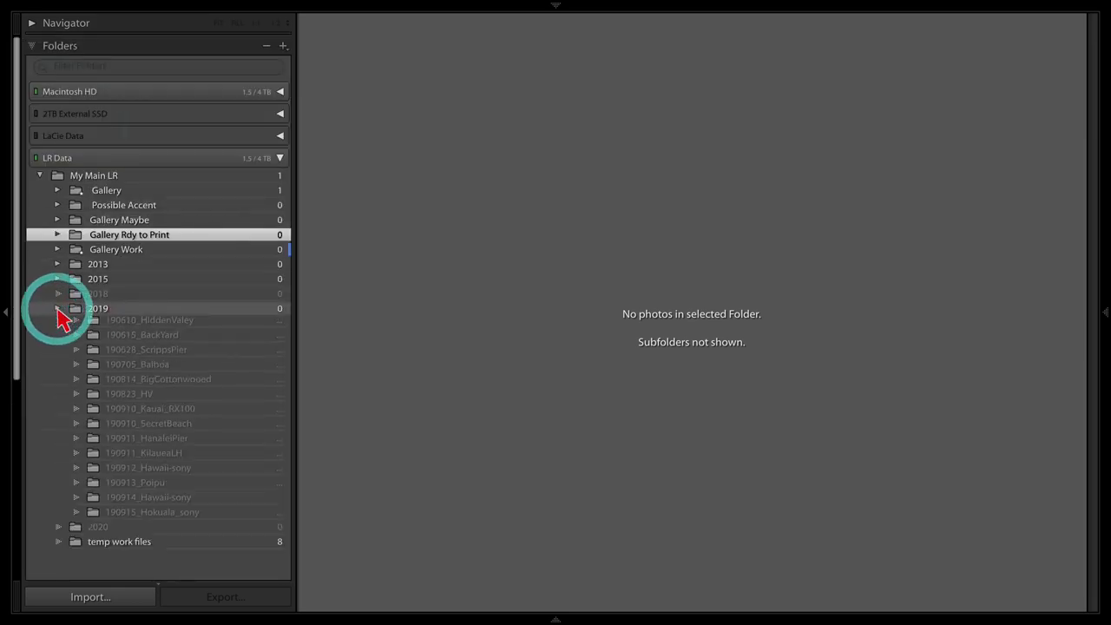
left_click(141, 354)
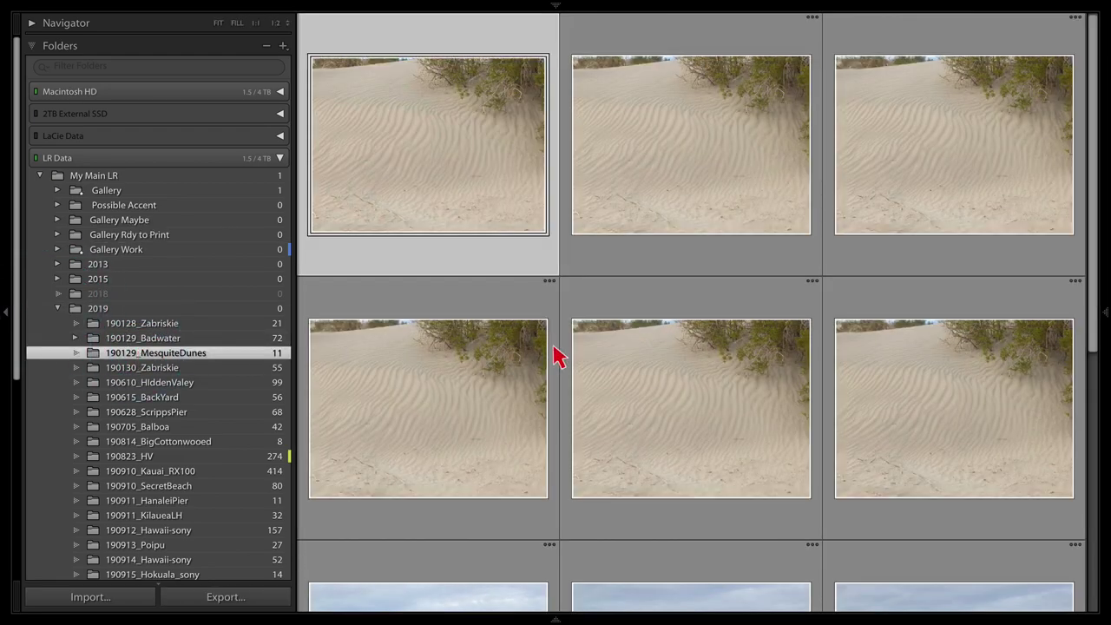
scroll(588, 354, "down", 5)
scroll(588, 354, "up", 5)
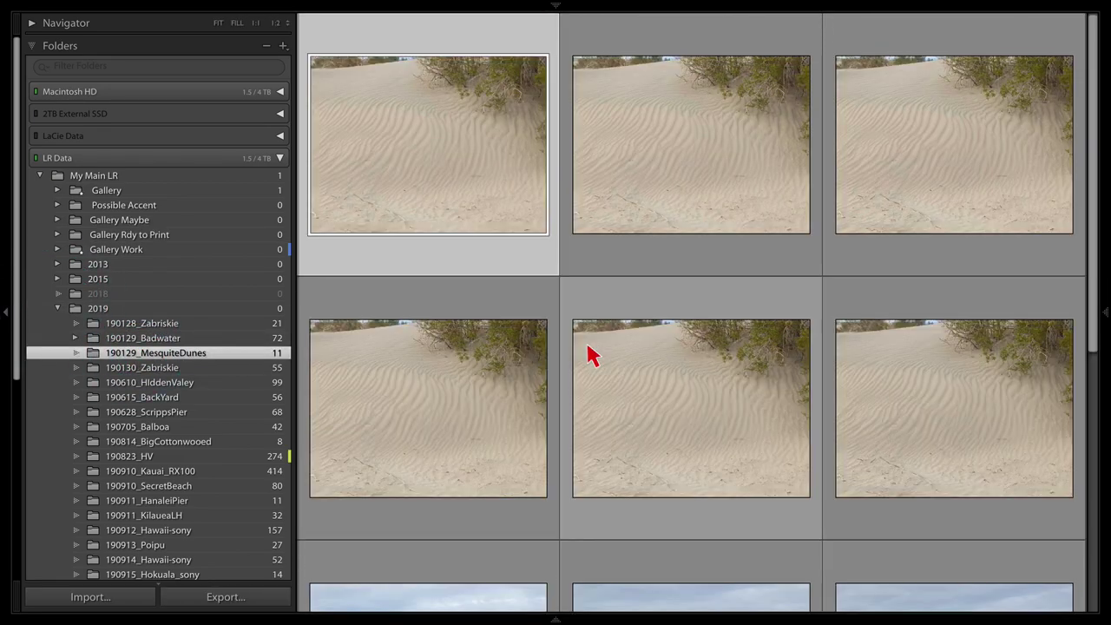
scroll(608, 359, "down", 5)
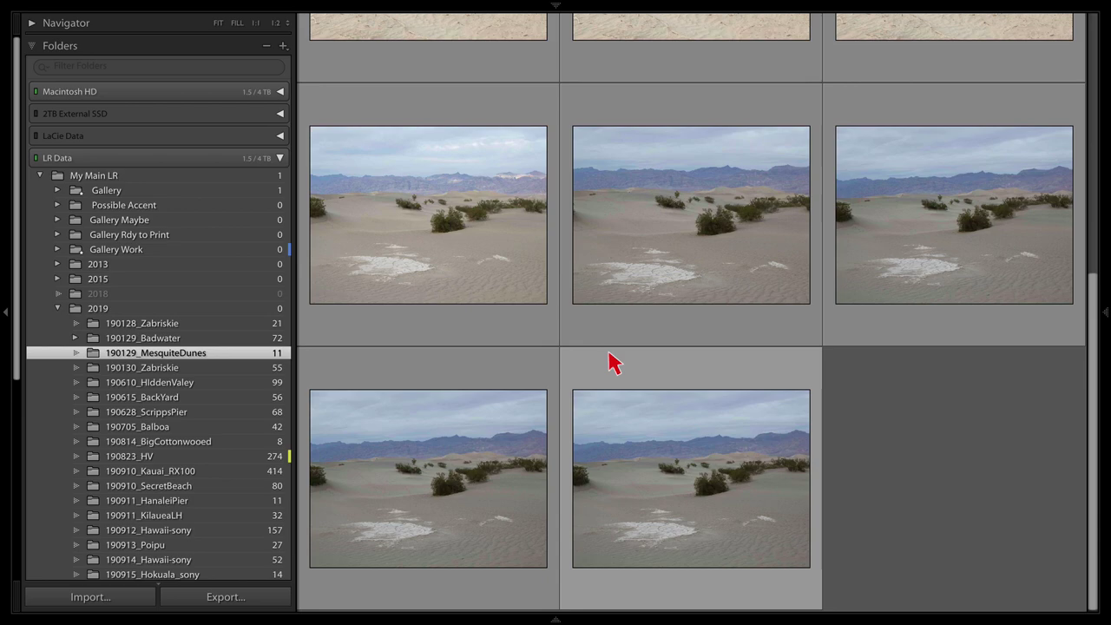
Look through the photos in the 190130_Zabriskie folder.
left_click(149, 368)
scroll(551, 380, "down", 9)
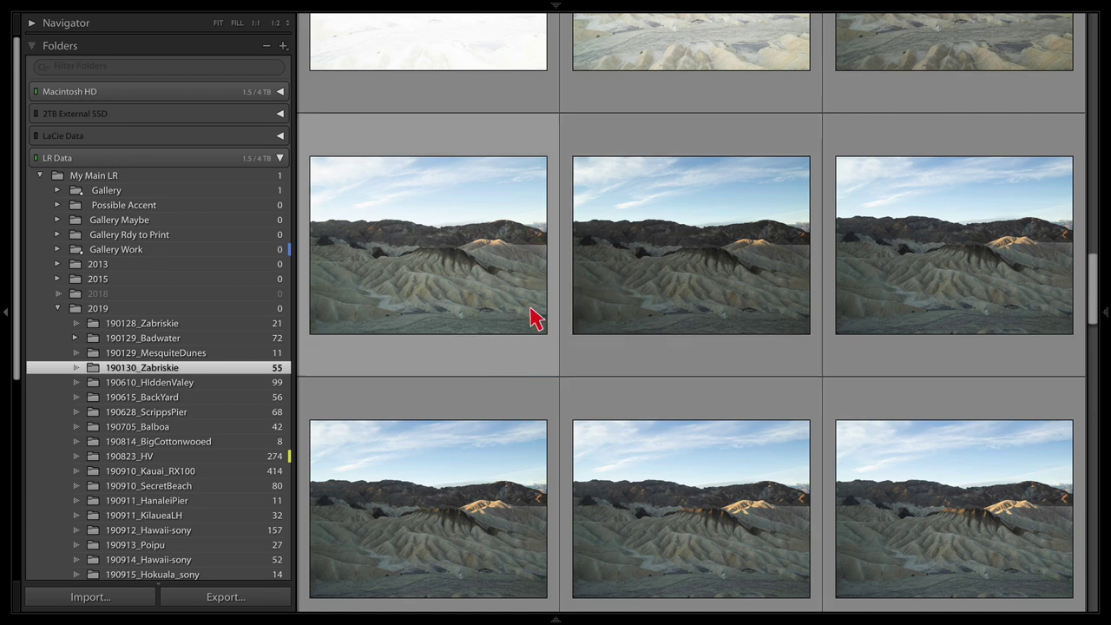
scroll(535, 300, "up", 5)
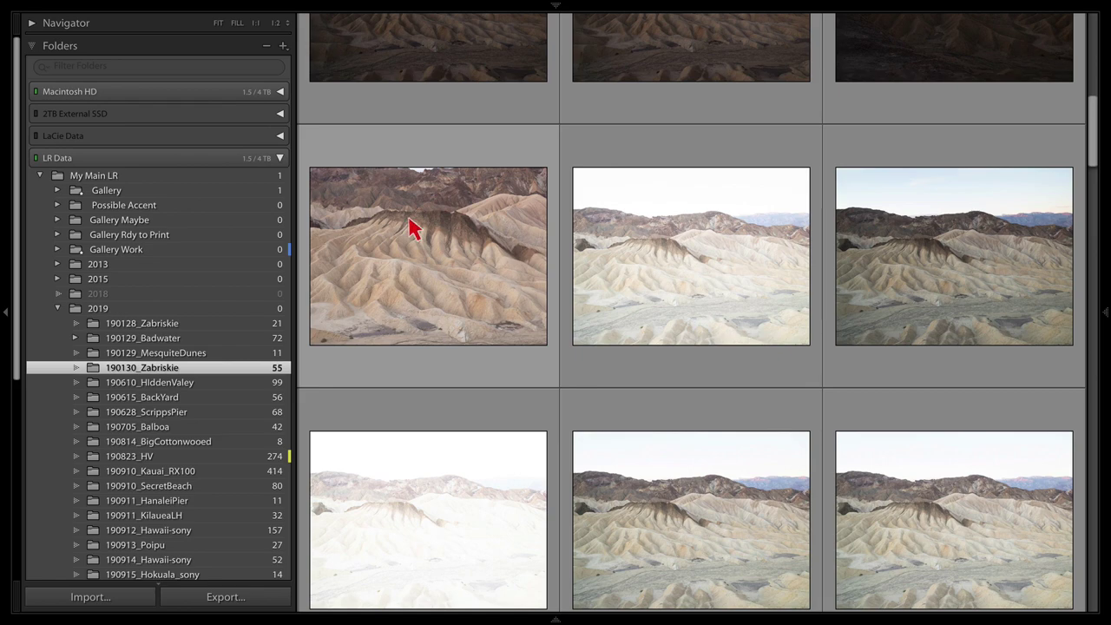
scroll(773, 295, "up", 5)
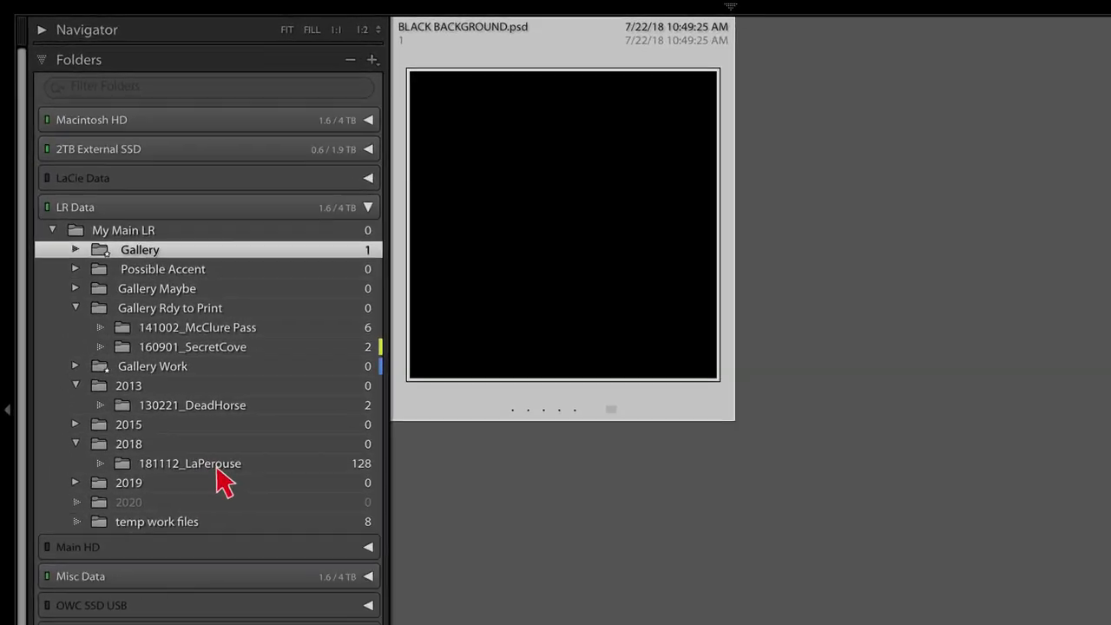
Look through the photos and their colour labels in the 181112_LaPerouse folder under 2018.
left_click(211, 477)
scroll(819, 459, "down", 2)
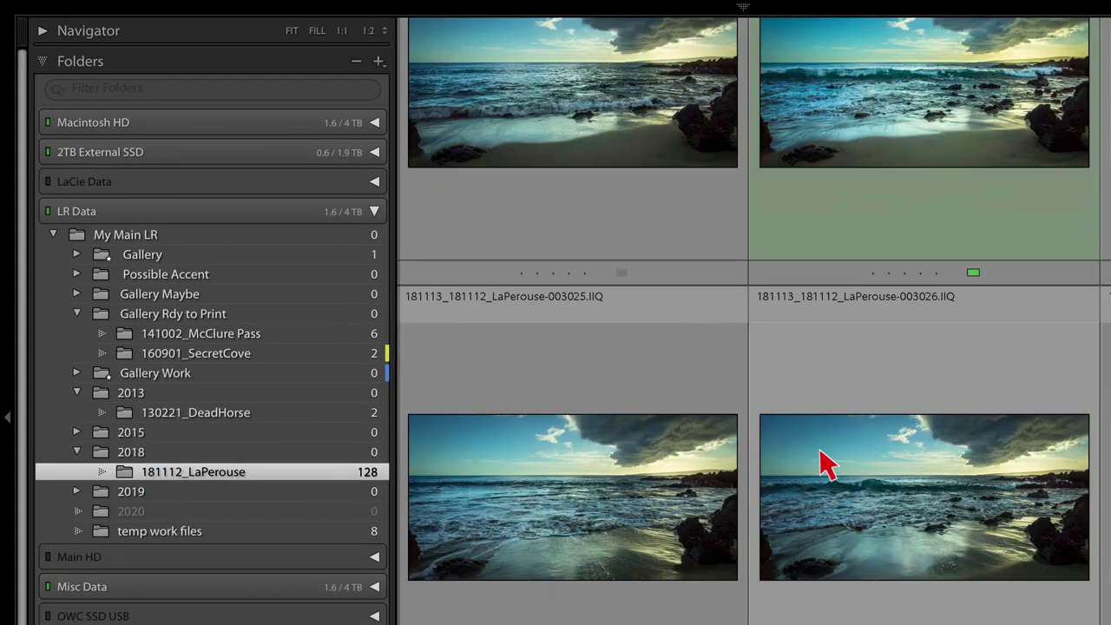
scroll(825, 464, "up", 6)
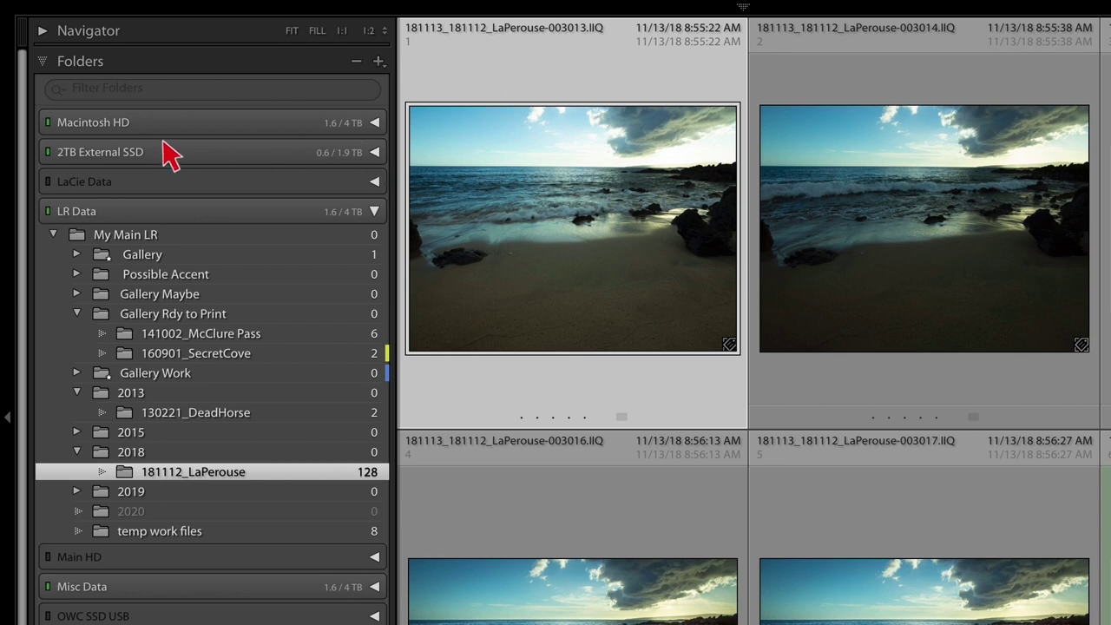
Expand the 2TB External SSD volume and its Scenic Images Archive folder to view the archived year folders.
left_click(375, 152)
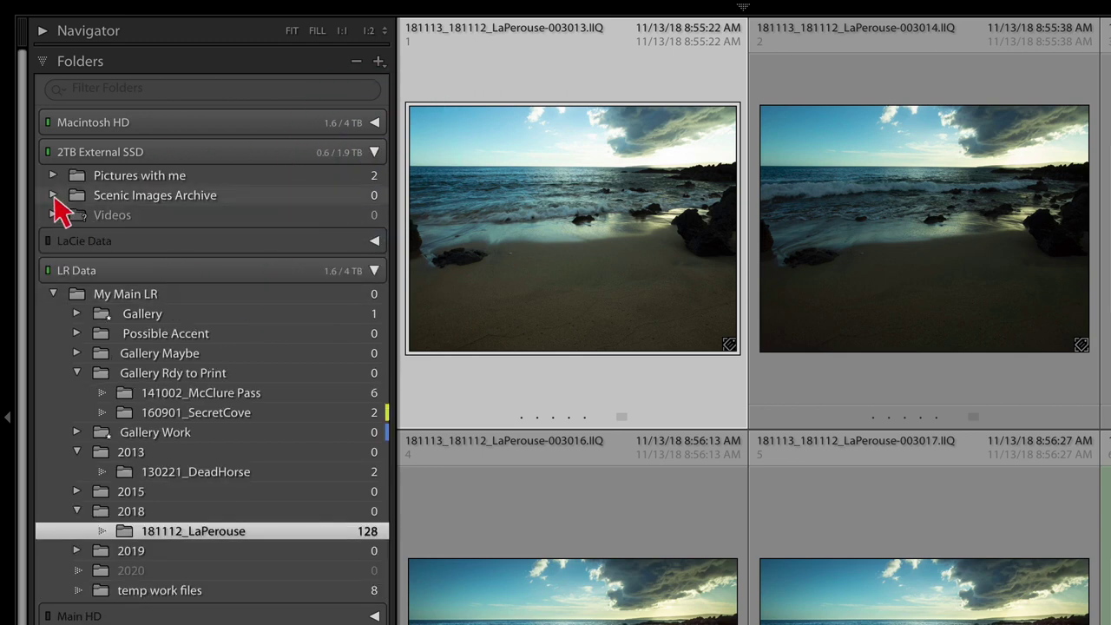
left_click(53, 195)
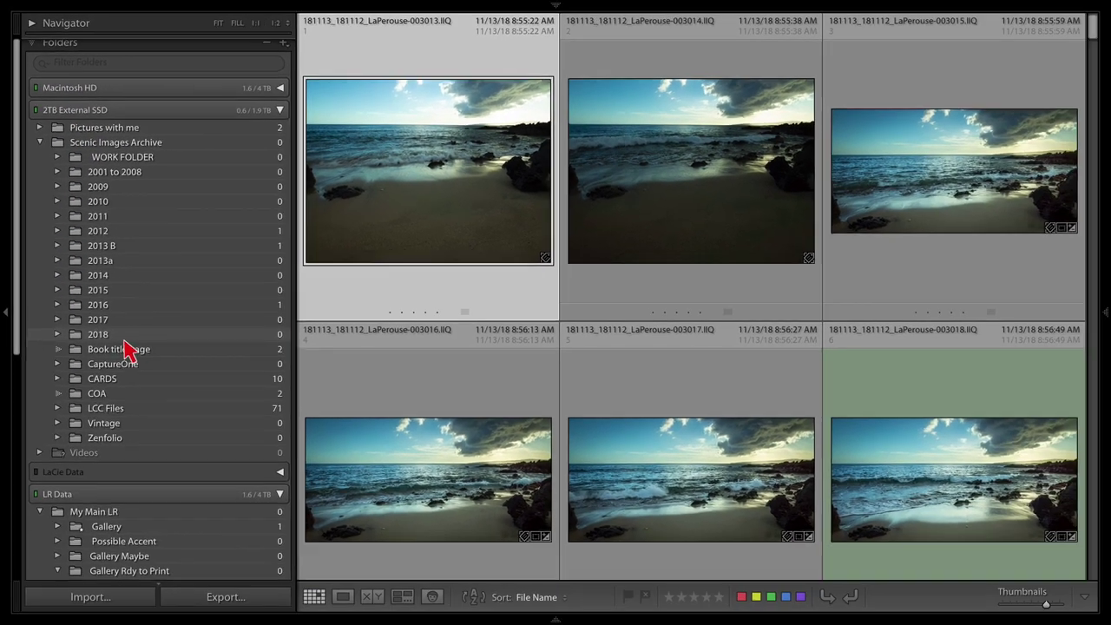
Move the 181112_LaPerouse folder from LR Data into the 2018 folder of Scenic Images Archive on 2TB External SSD.
scroll(174, 474, "down", 5)
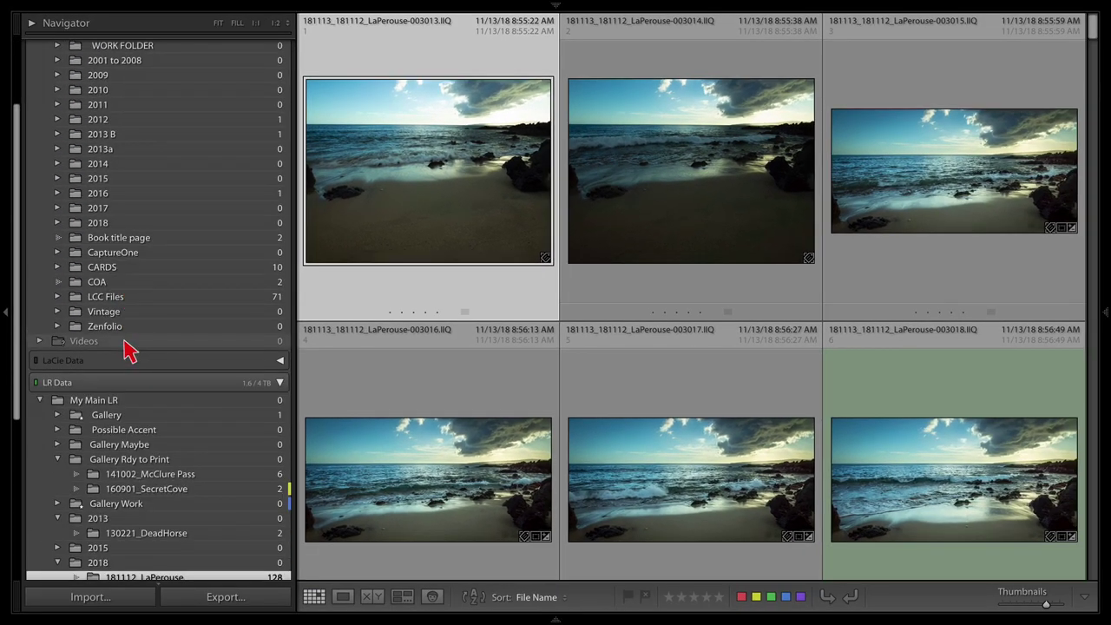
left_click_drag(139, 571, 110, 220)
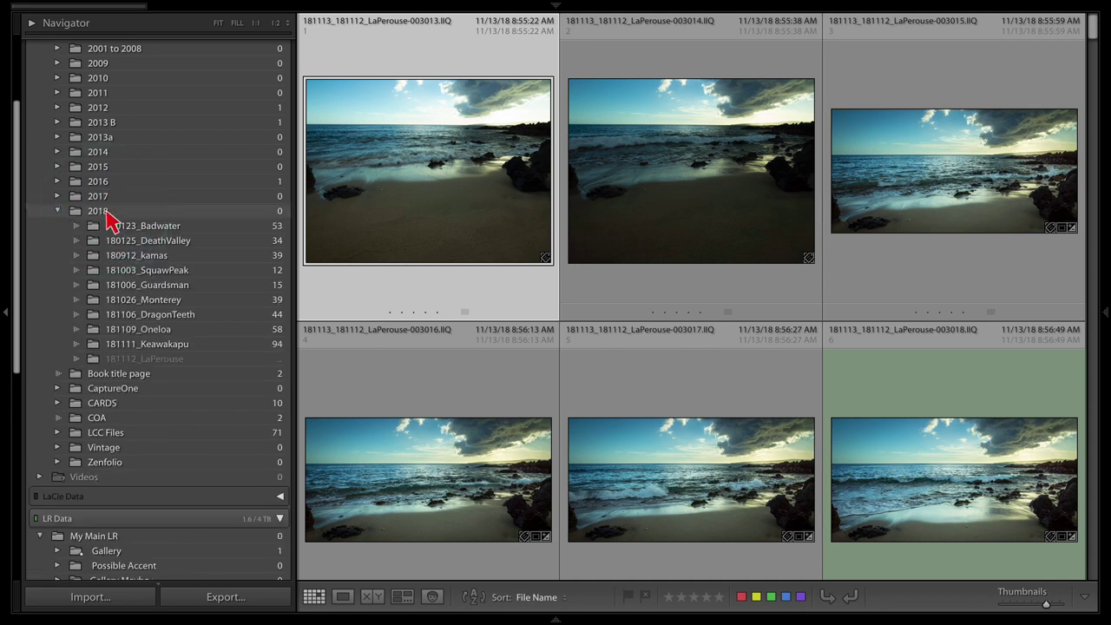
Expand the 2TB External SSD volume and open 181112_LaPerouse in the archived 2018 folder.
mouse_move(541, 12)
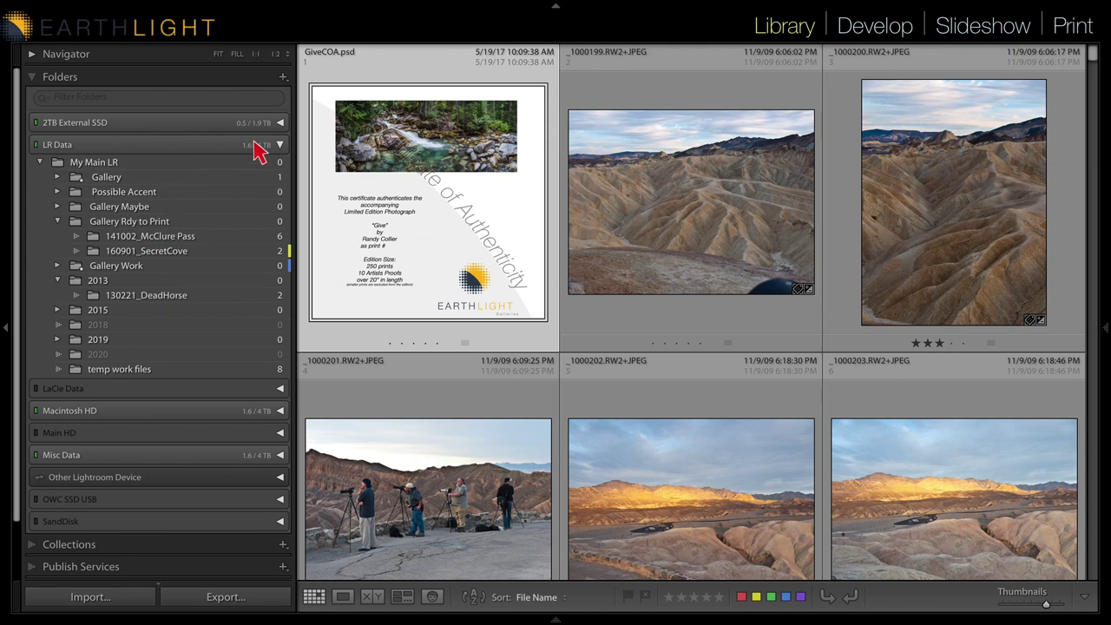
left_click(279, 126)
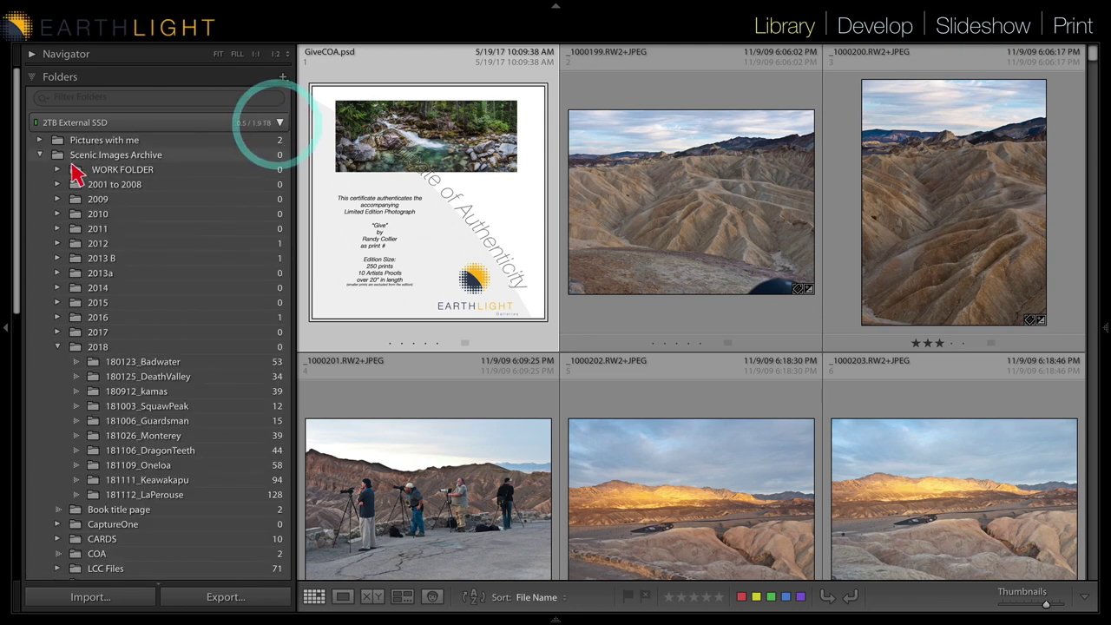
left_click(162, 496)
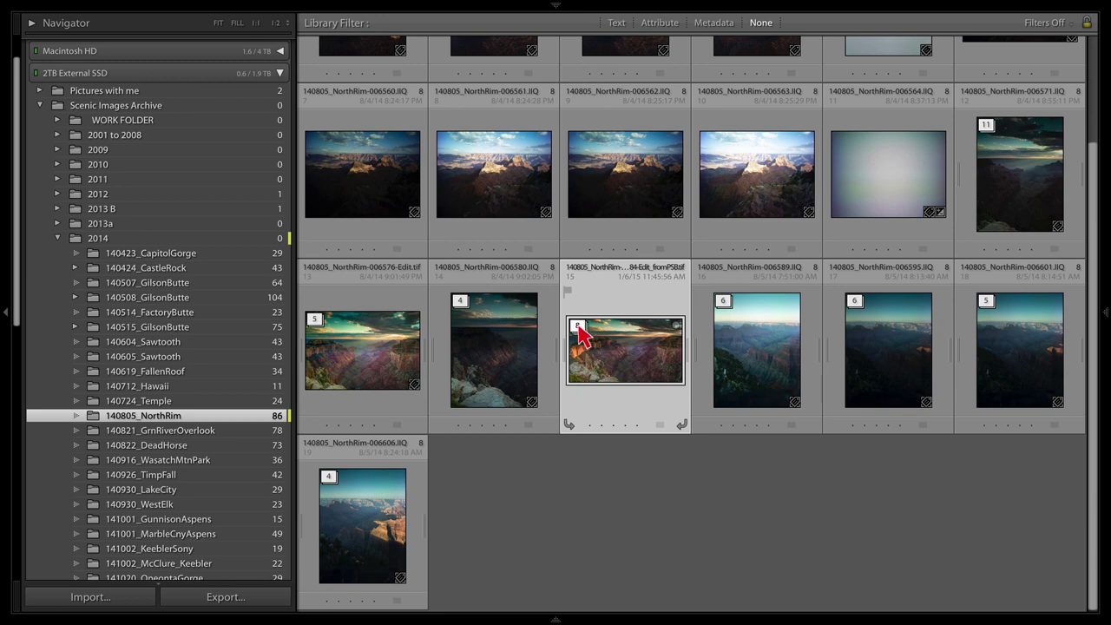
Expand the stack headed by the finished panorama in 140805_NorthRim and select all of its photos through 006588.IIQ.
mouse_move(581, 335)
left_click(579, 330)
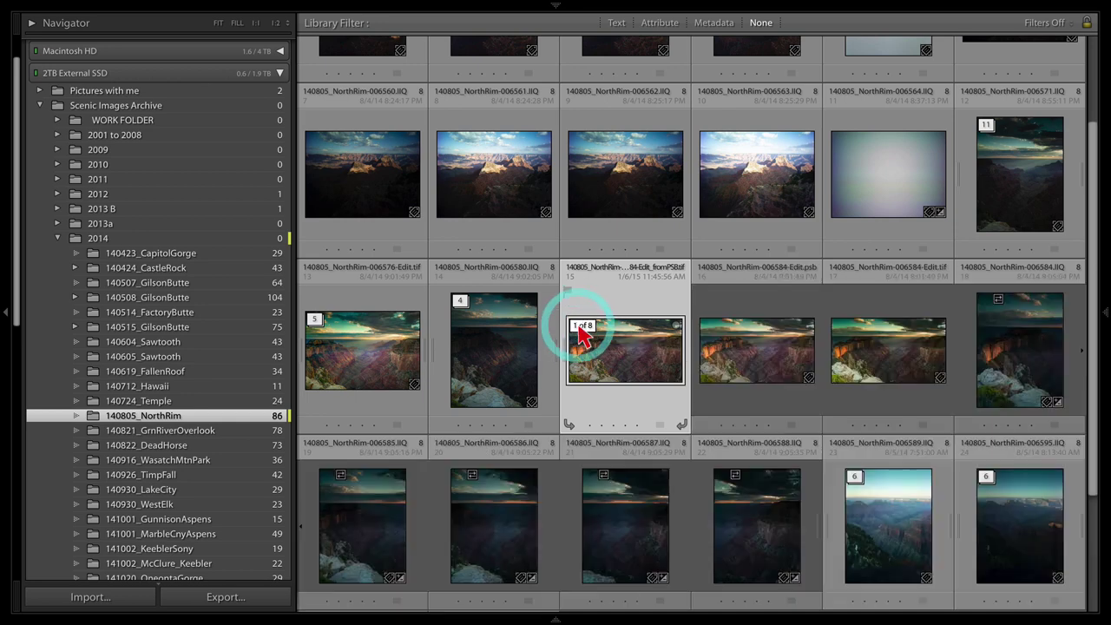
left_click(758, 516, "shift")
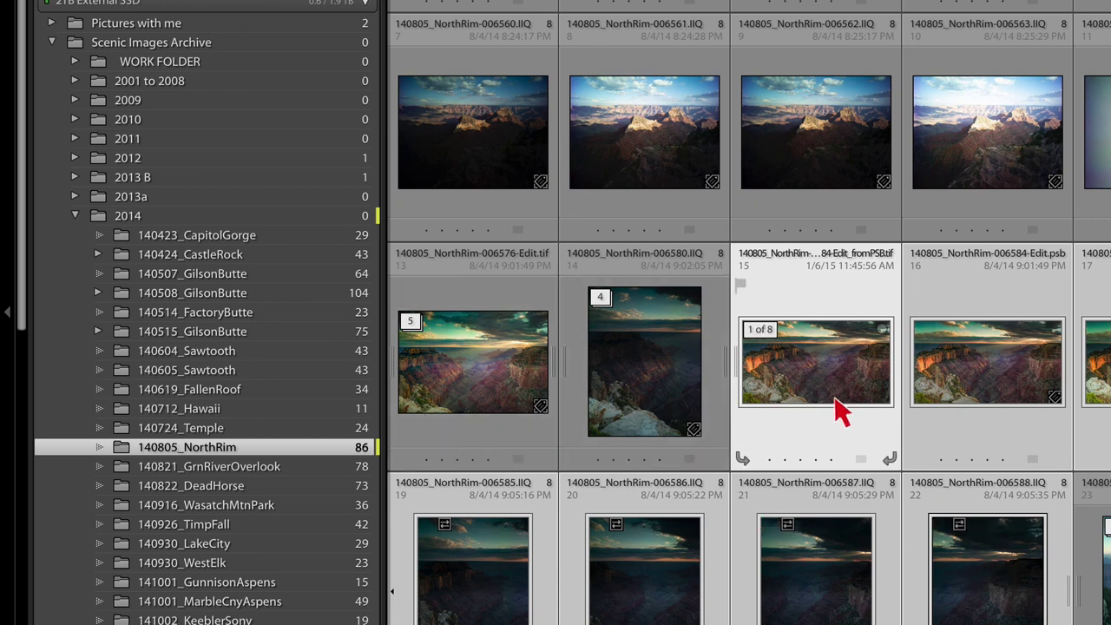
Copy the folder name 140805_NorthRim from its rename dialog without renaming the folder.
right_click(243, 451)
mouse_move(242, 452)
left_click(250, 478)
key("super+c")
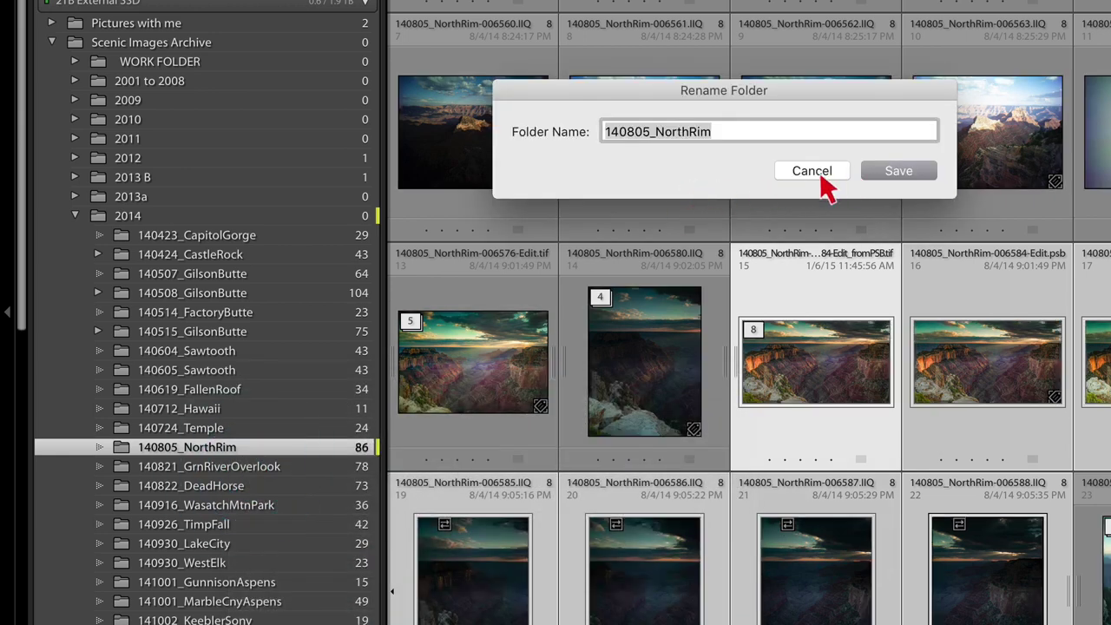
left_click(814, 171)
Expand the LR Data volume, its My Main LR folder and the Gallery Work folder inside it.
scroll(315, 406, "down", 1)
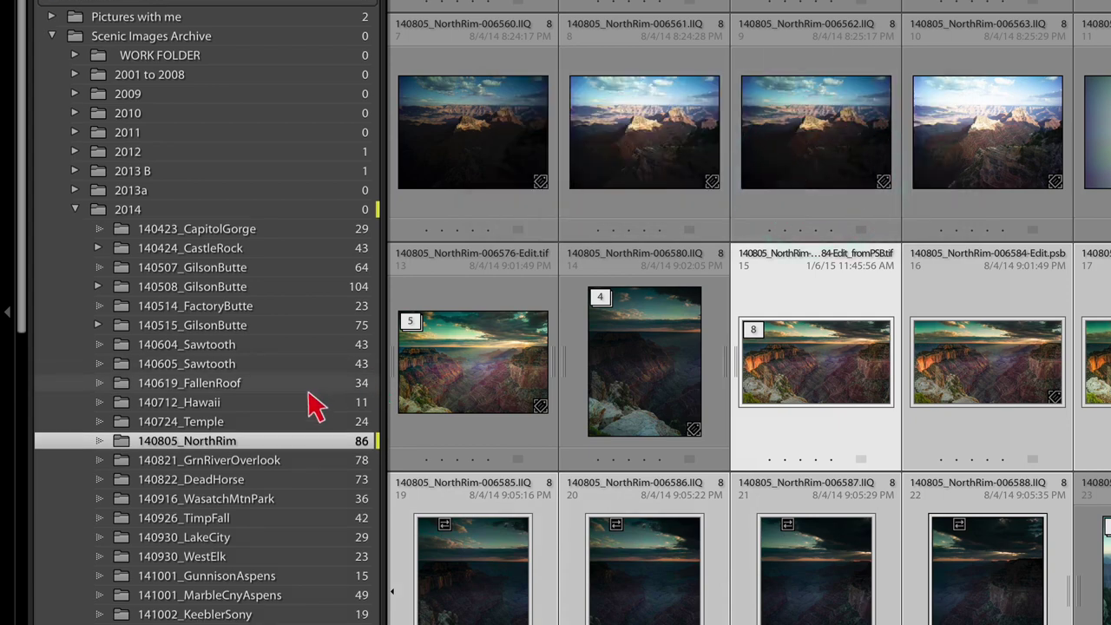
scroll(314, 406, "down", 15)
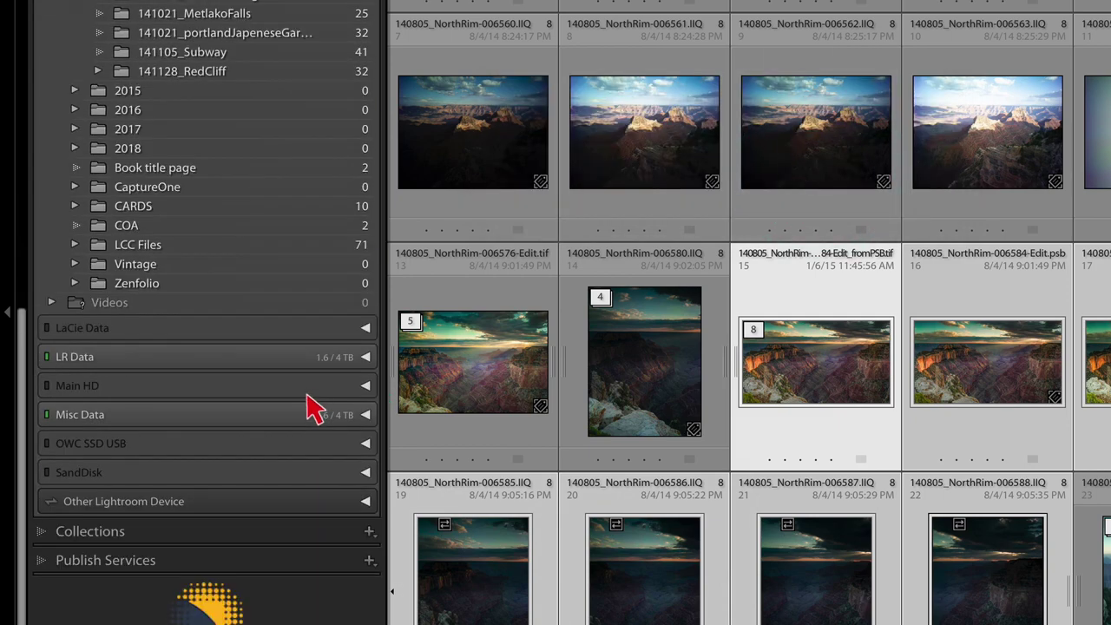
left_click(365, 357)
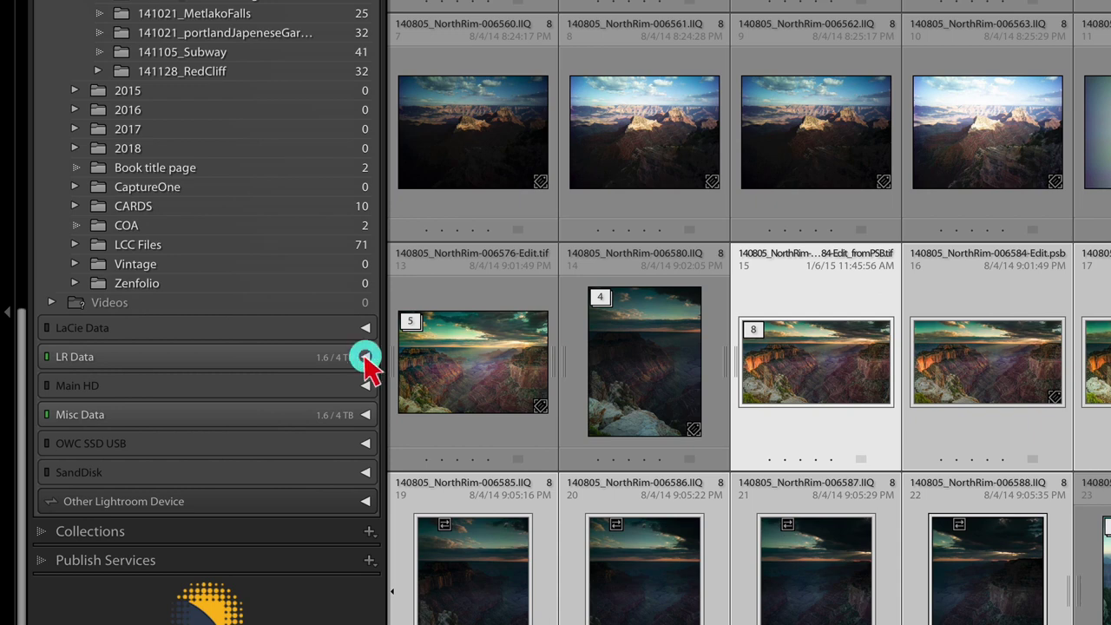
left_click(52, 380)
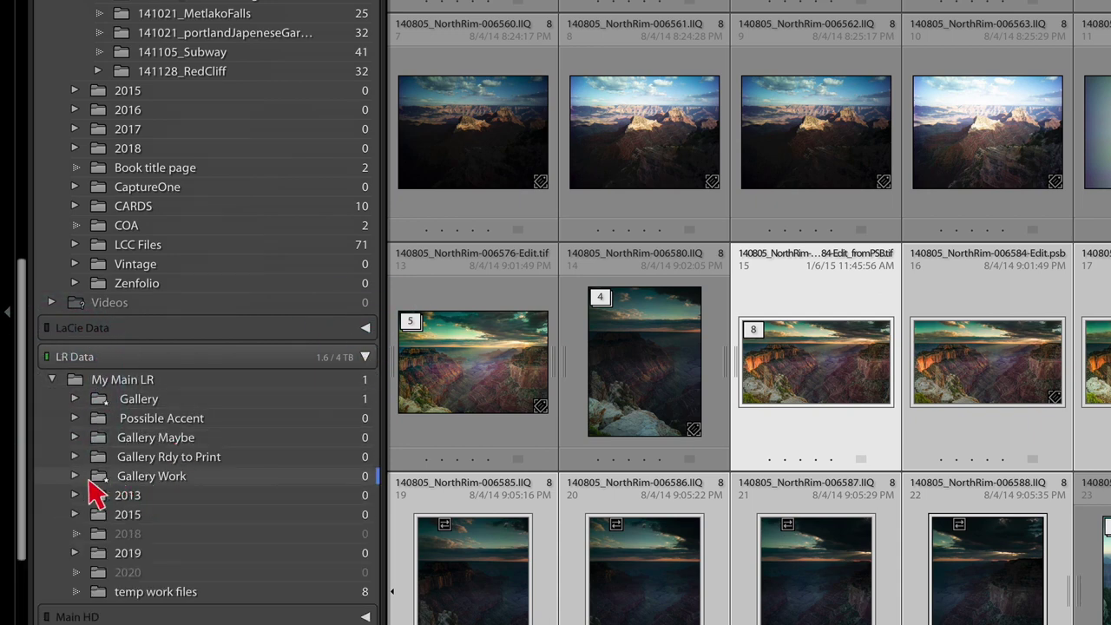
left_click(75, 476)
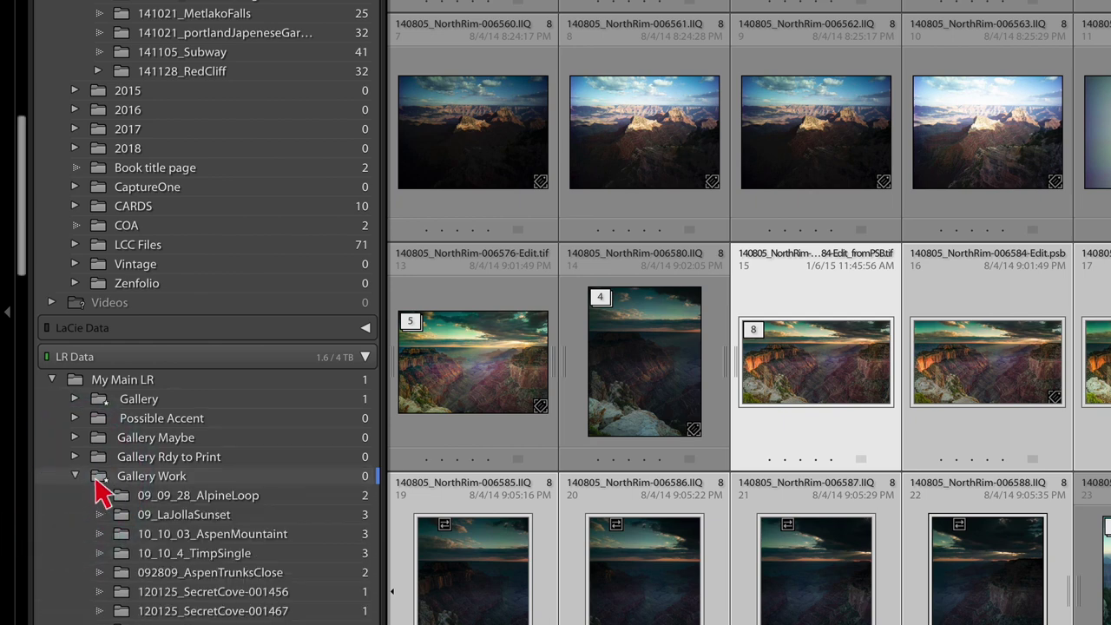
Create a folder named 140805_NorthRim inside Gallery Work with the selected photos included.
right_click(99, 483)
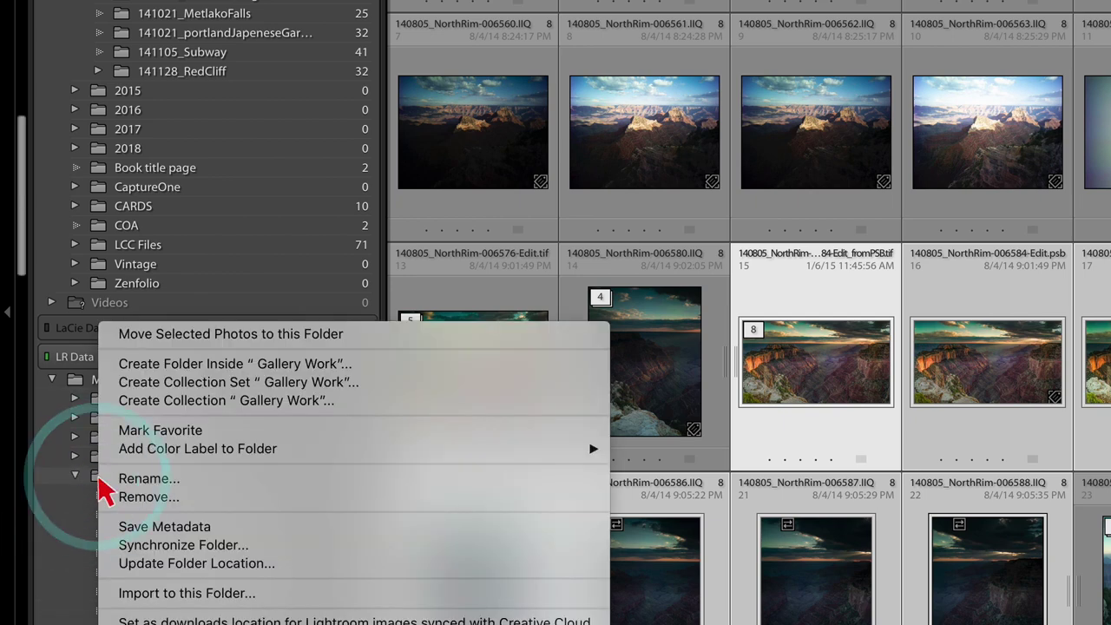
left_click(186, 364)
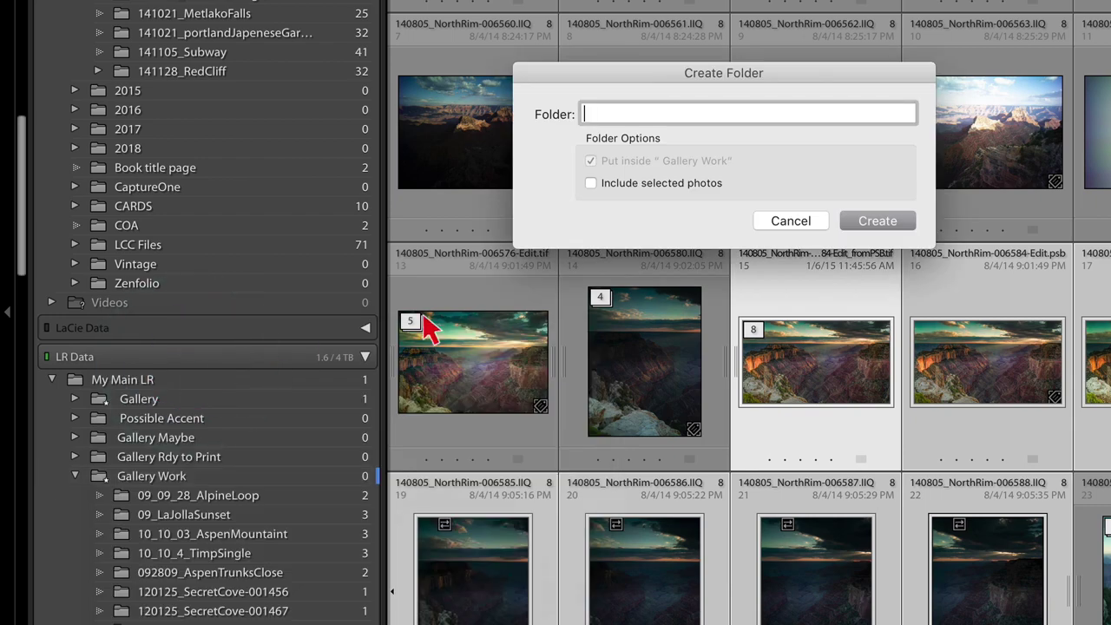
key("super+v")
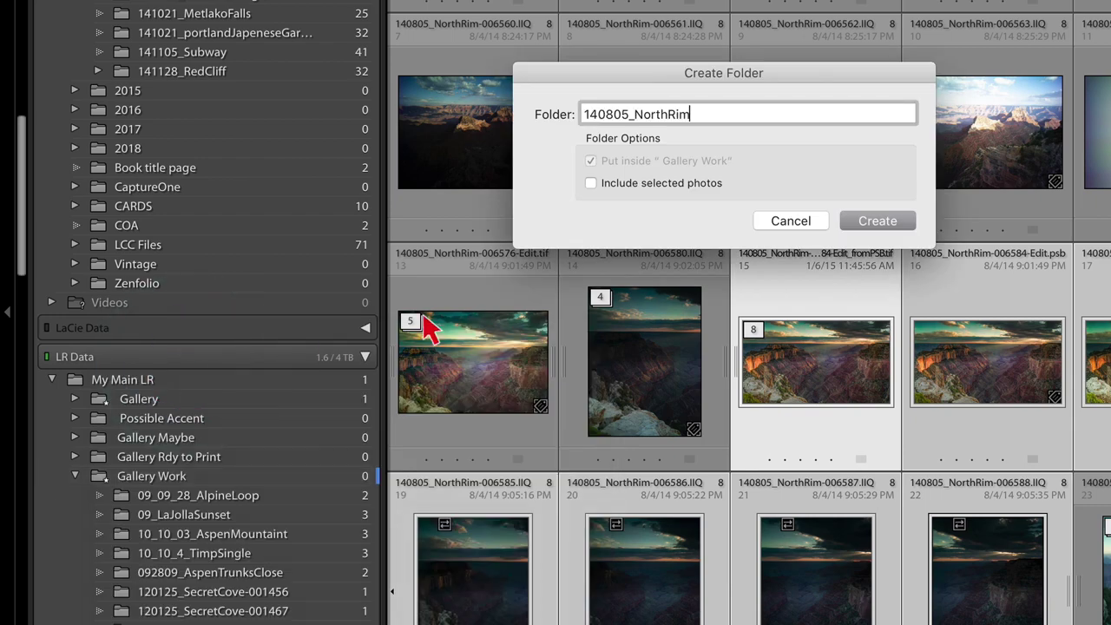
left_click(591, 185)
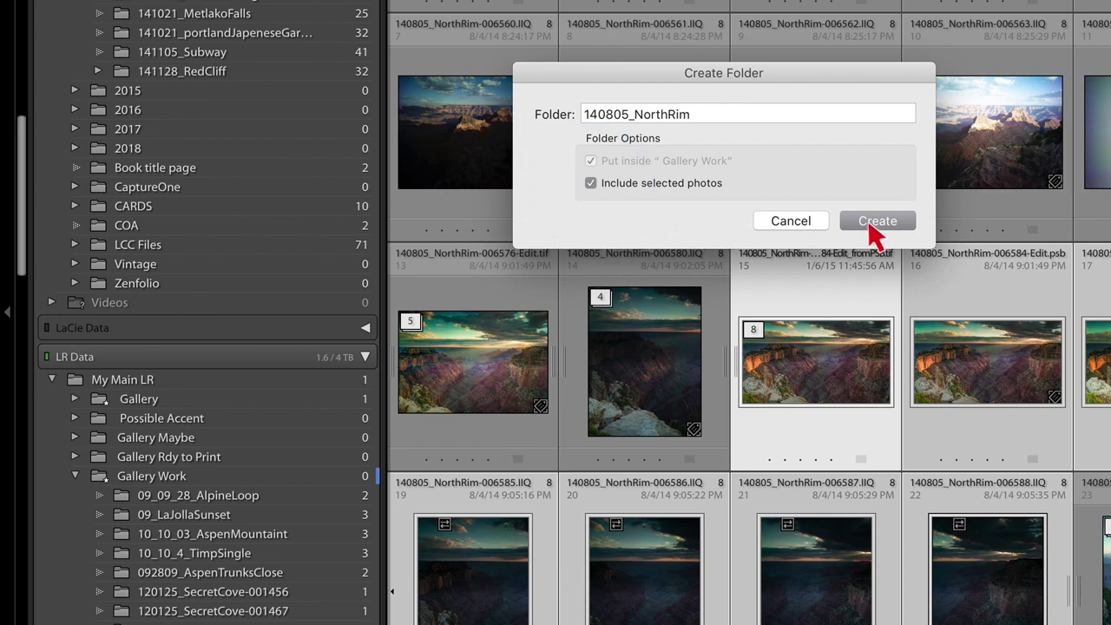
left_click(878, 223)
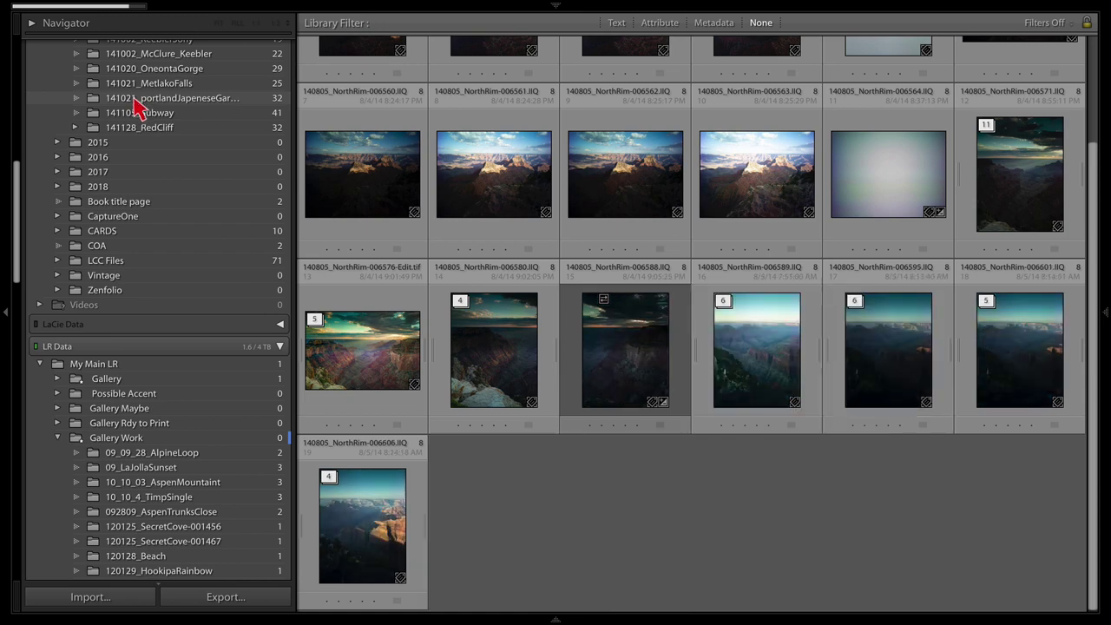
Open the 140805_NorthRim folder under Gallery Work and view its finished panorama enlarged.
scroll(153, 453, "down", 2)
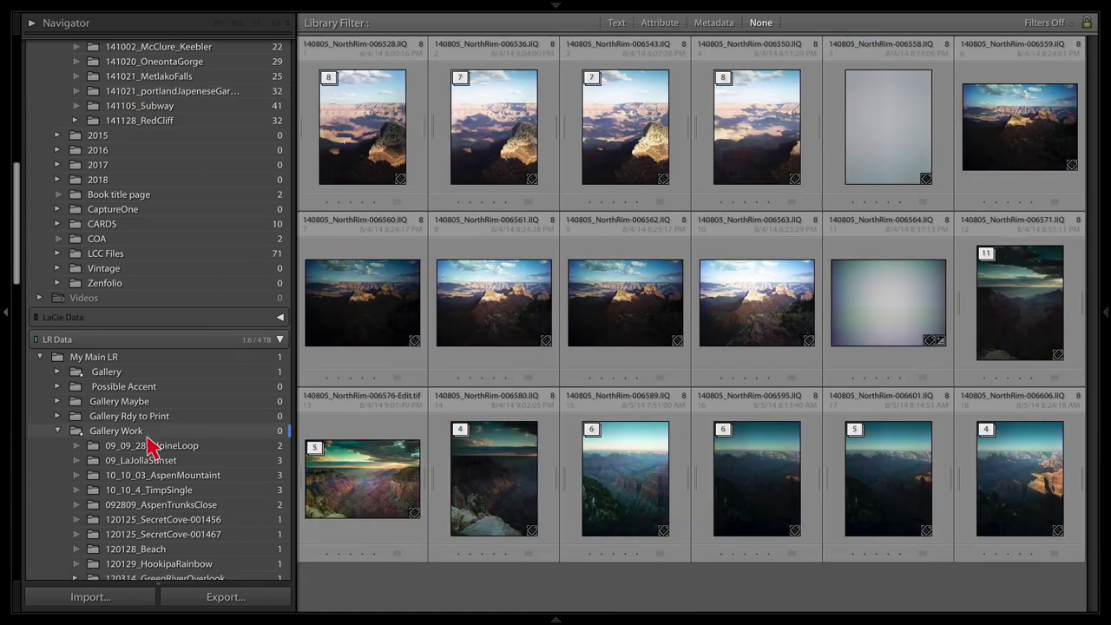
scroll(150, 445, "down", 8)
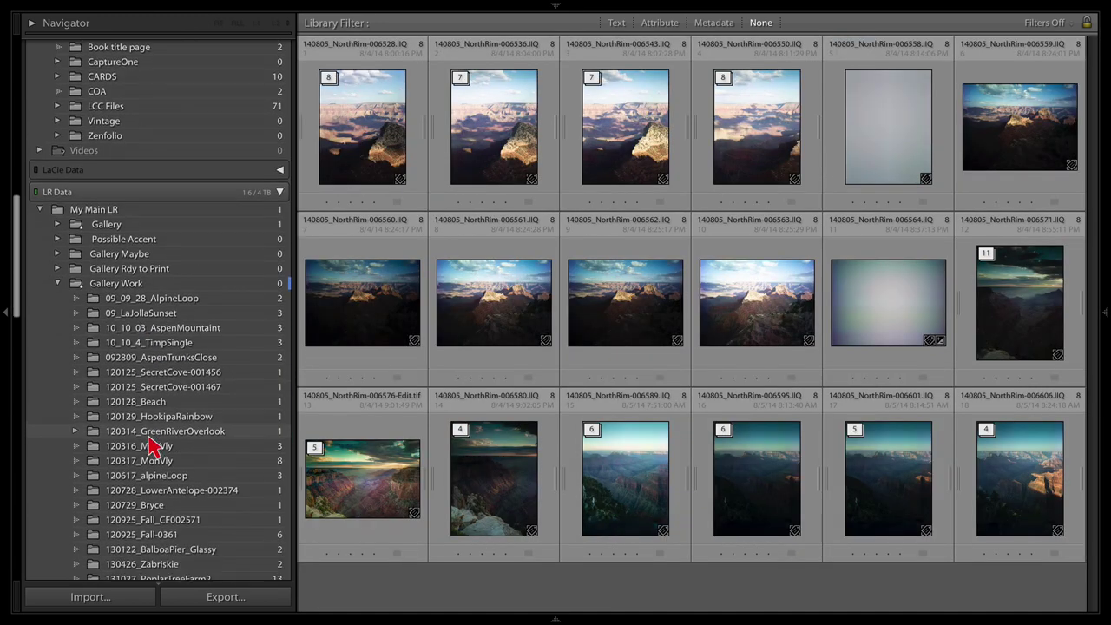
scroll(150, 445, "down", 5)
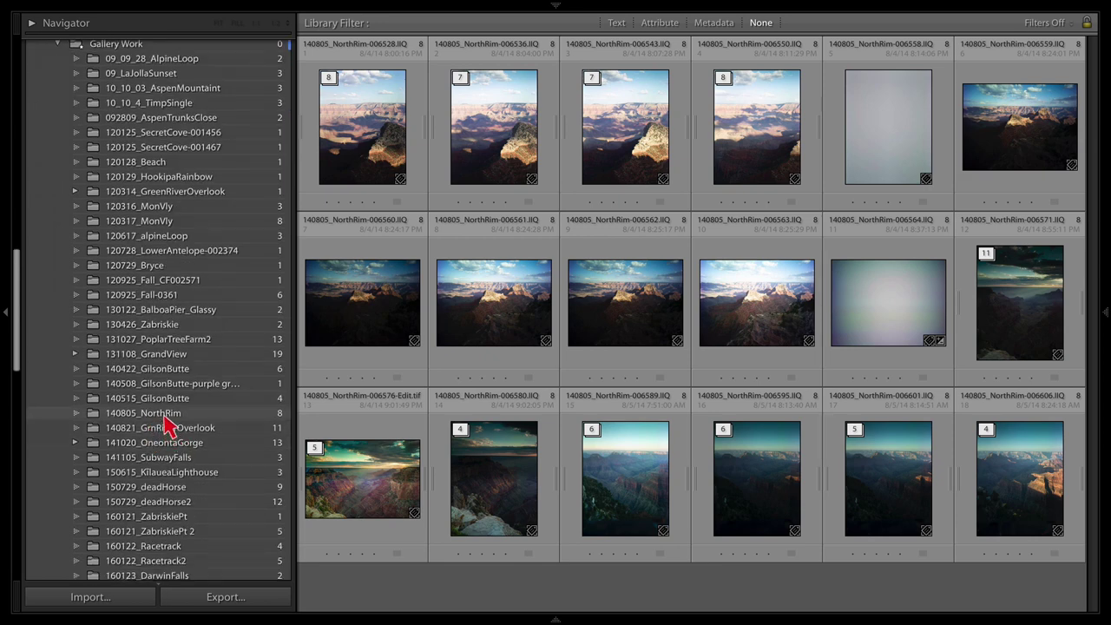
left_click(174, 413)
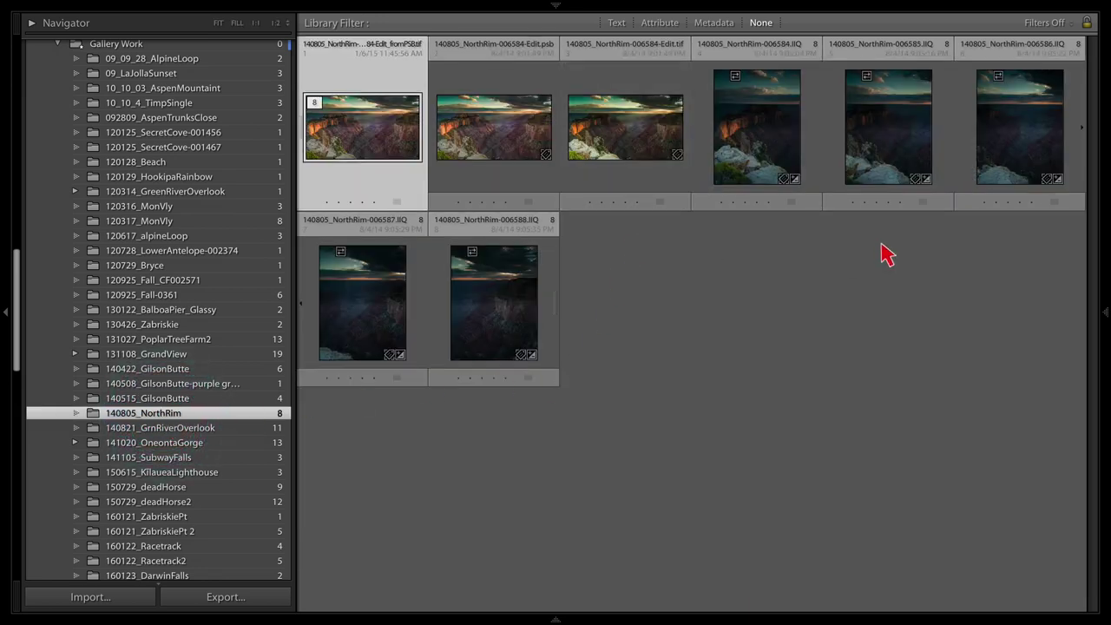
double_click(355, 141)
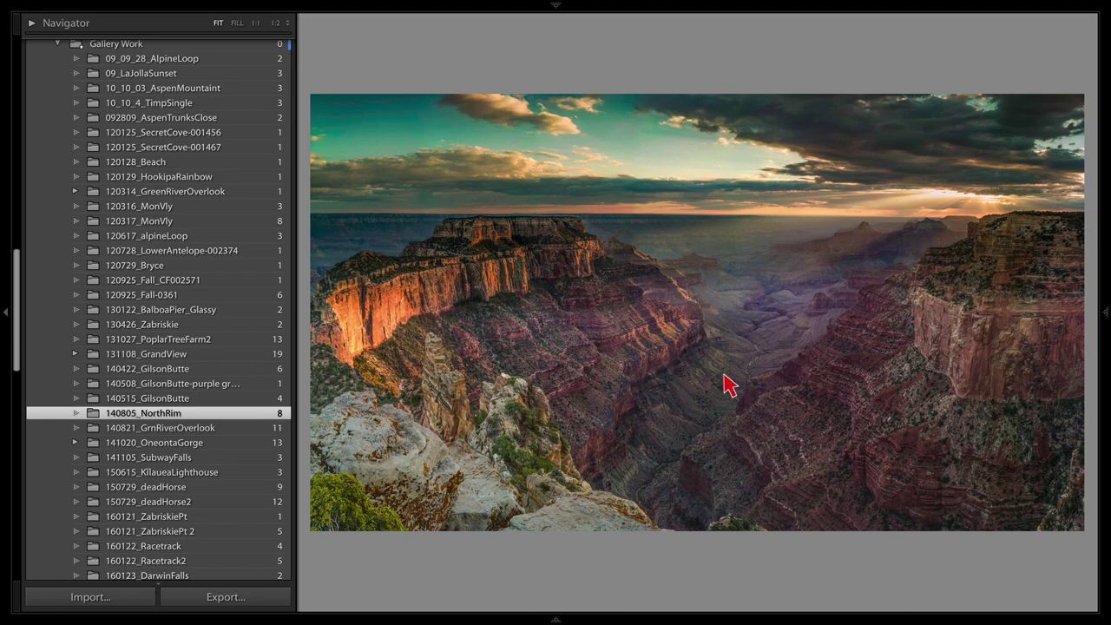
Collapse the Gallery Work folder under My Main LR.
scroll(149, 276, "up", 3)
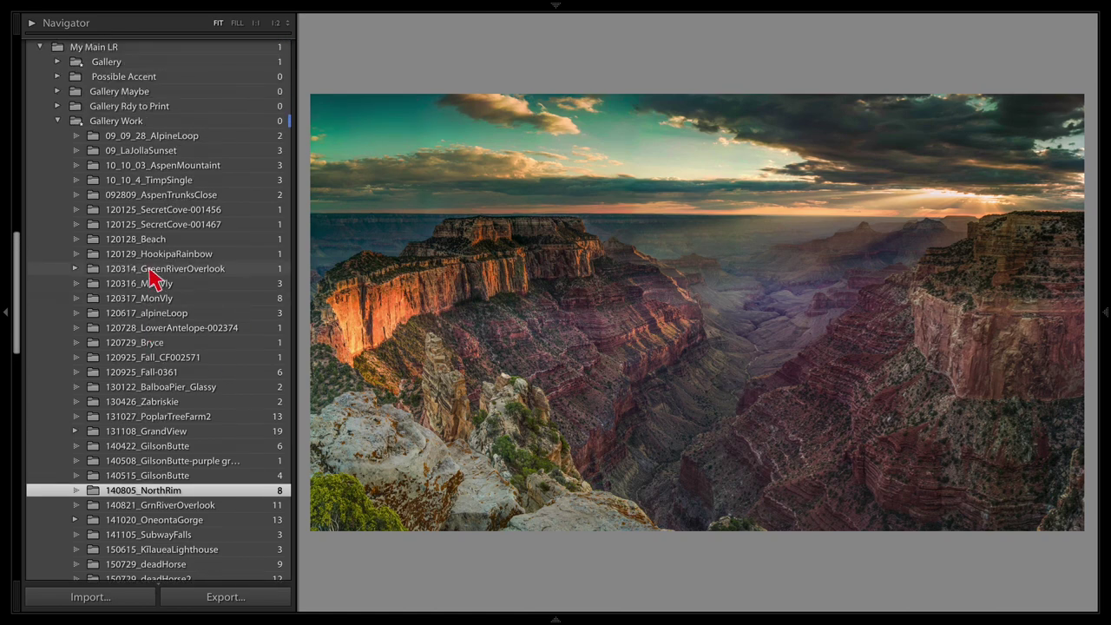
scroll(150, 276, "up", 5)
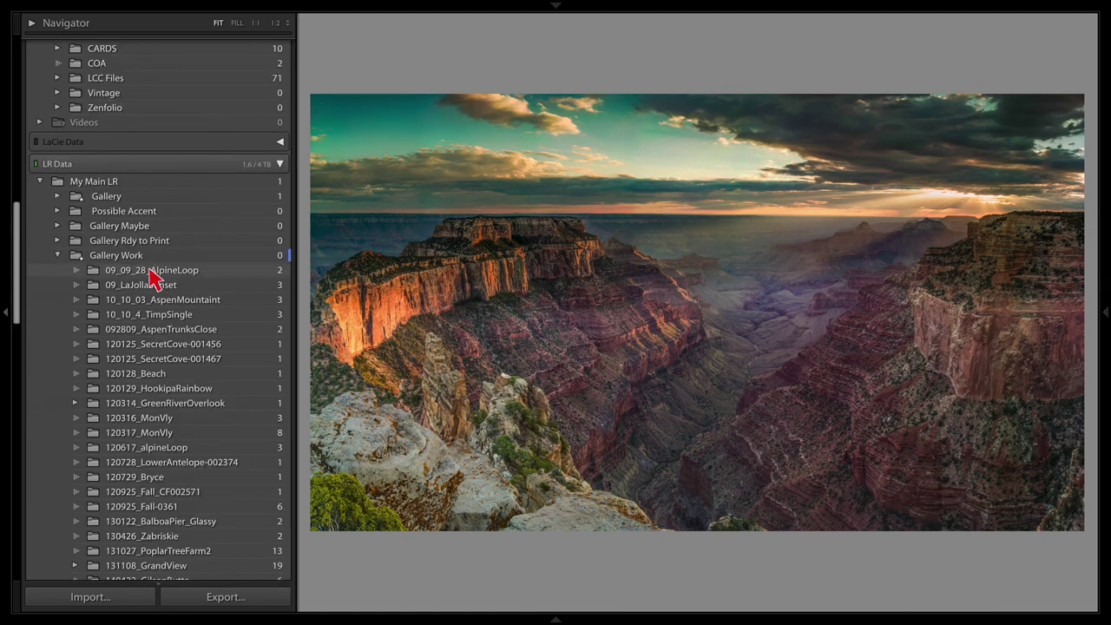
left_click(57, 257)
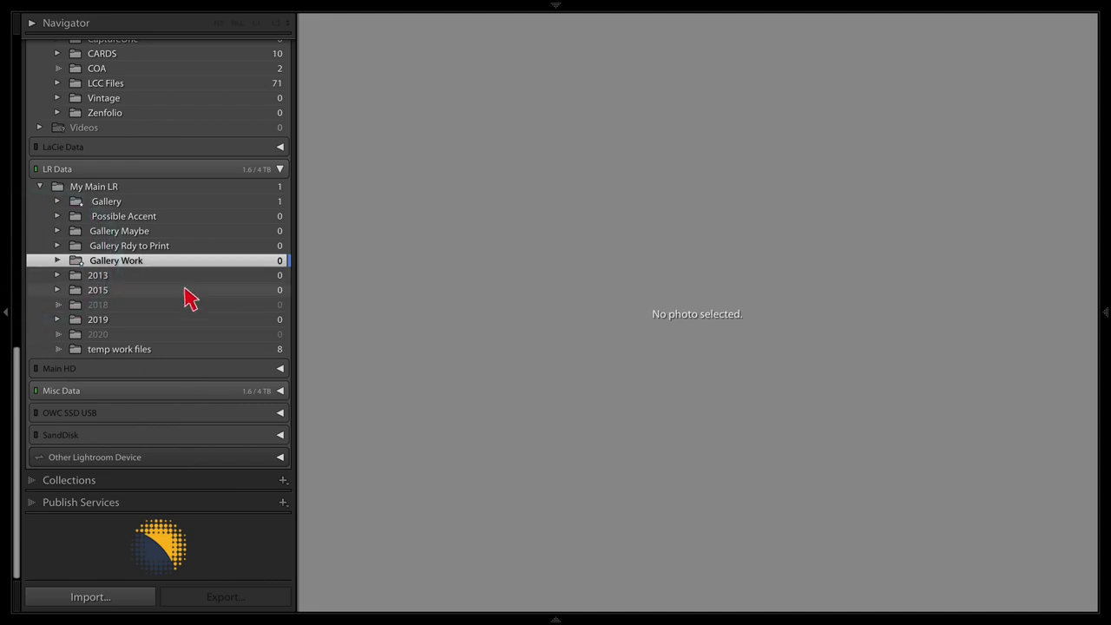